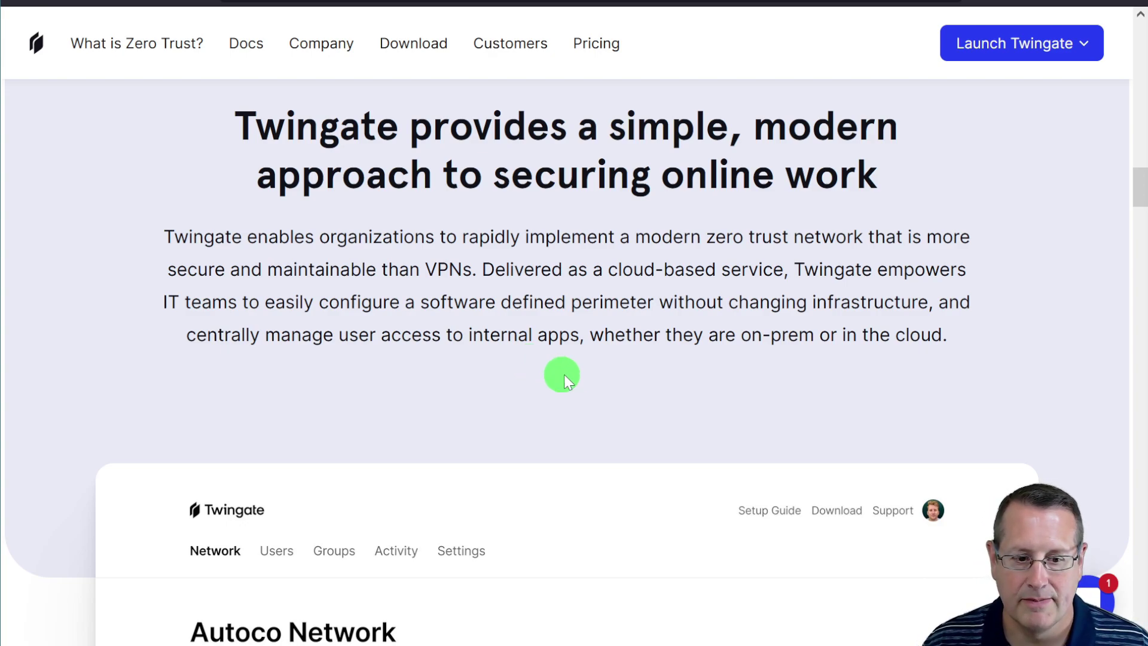
- Go through all five tips of the Twingate network diagram, from the Controller to Split Tunneling
scroll(561, 374, down, 15)
scroll(377, 300, down, 5)
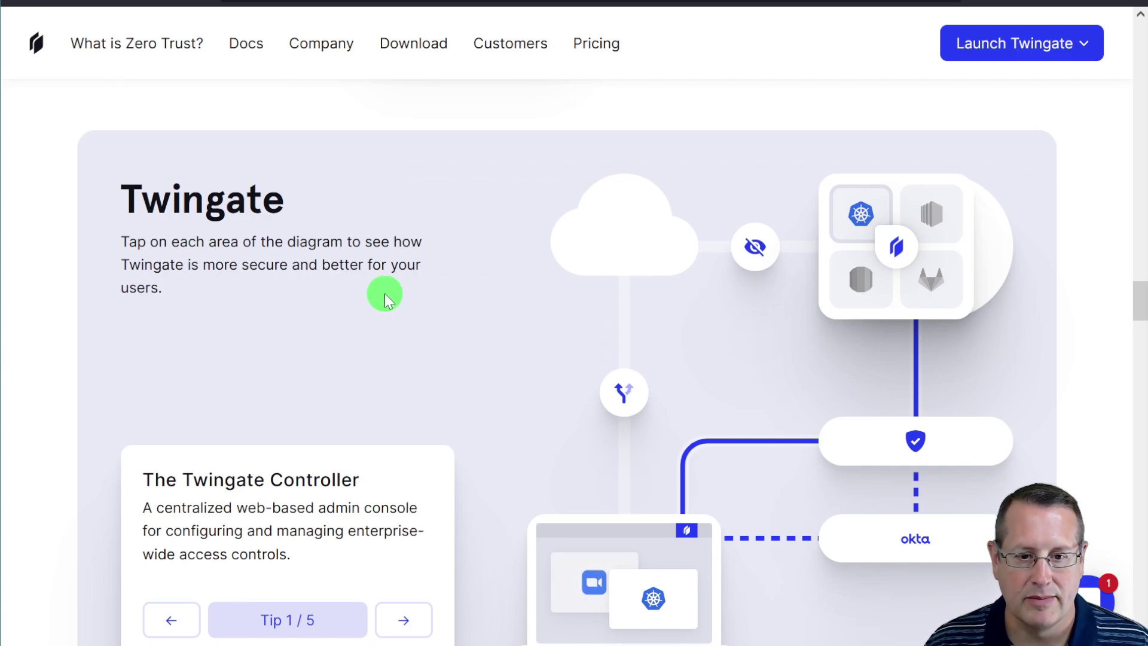
scroll(382, 296, down, 1)
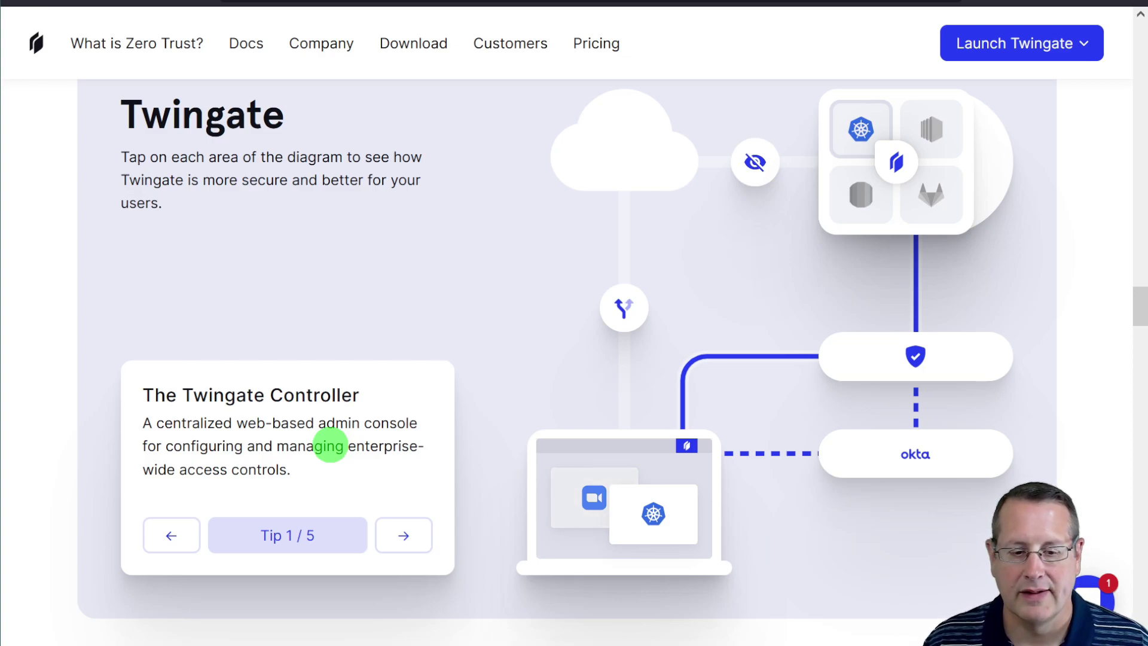
click(404, 536)
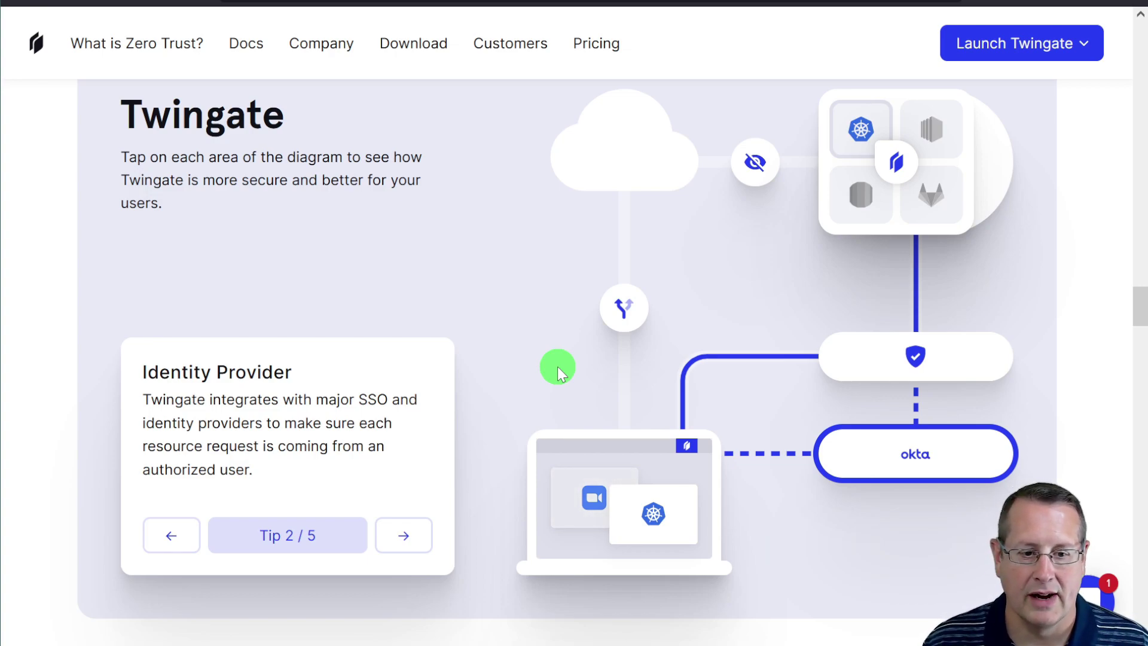
click(403, 538)
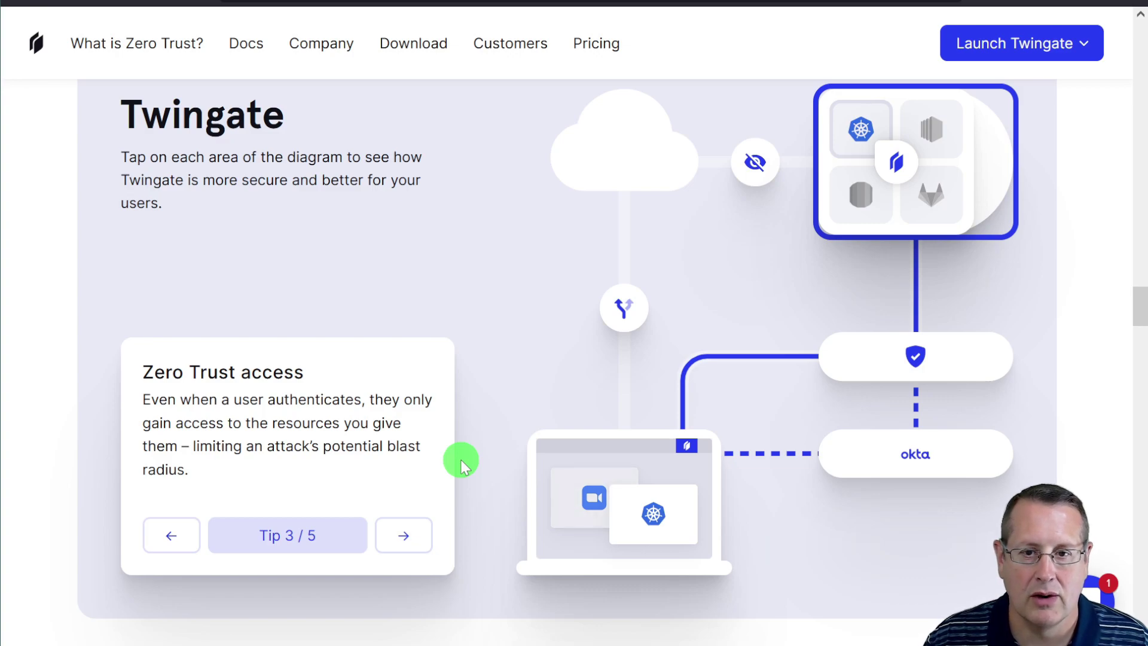
click(413, 522)
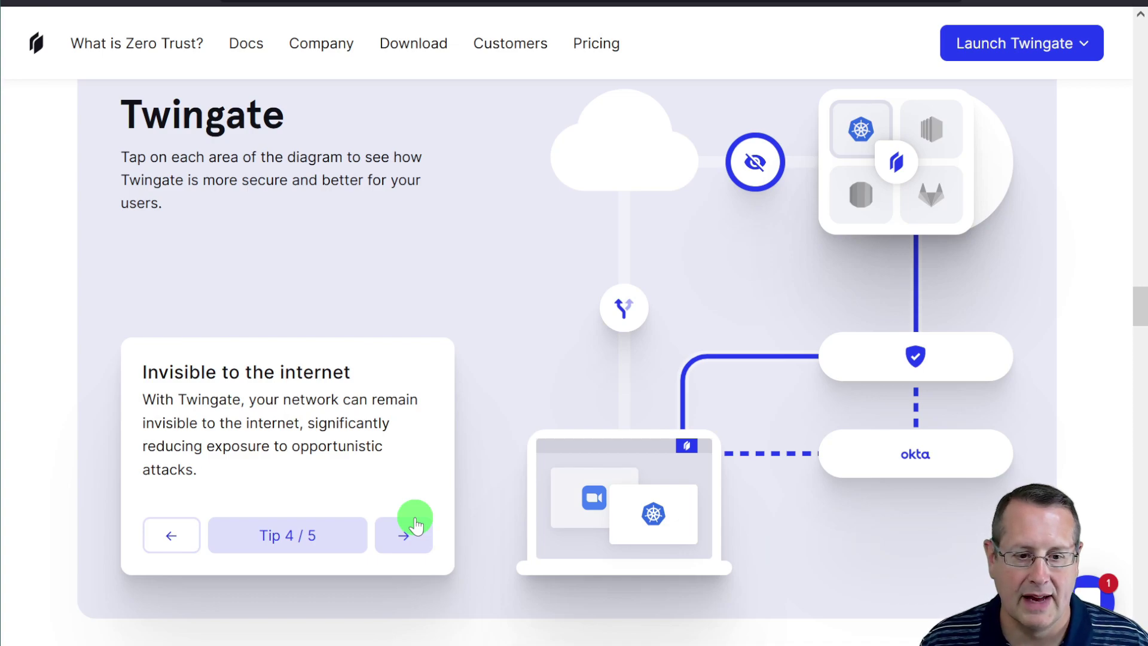
click(417, 525)
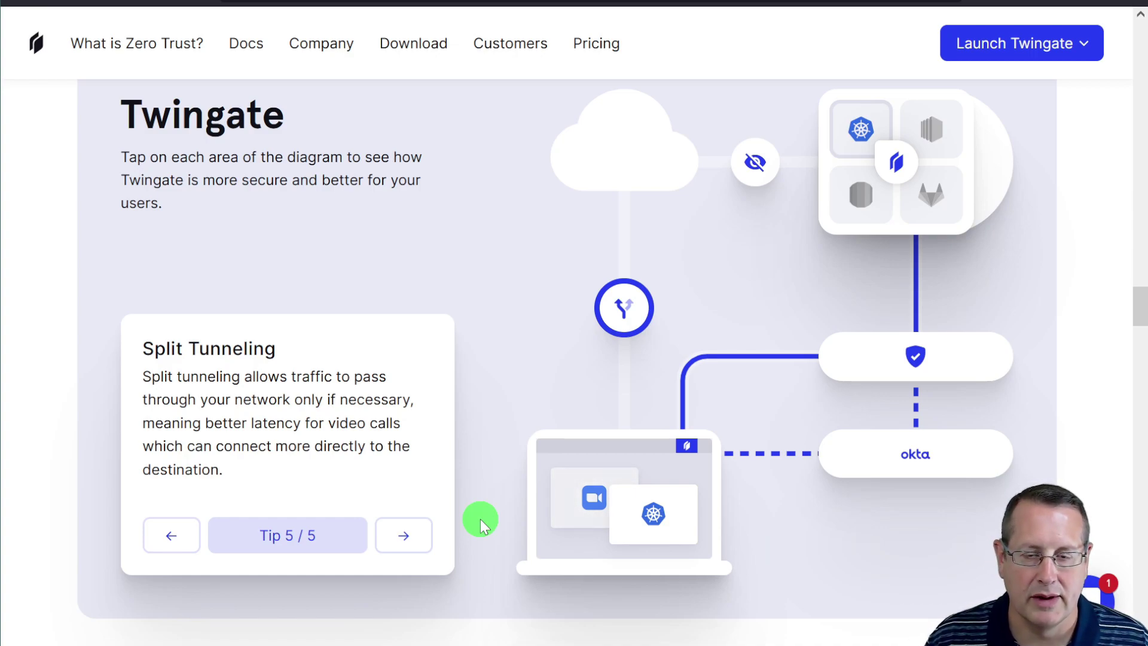
- Switch the comparison diagram to VPN and go through its tips on the risks of a traditional VPN
scroll(486, 504, up, 3)
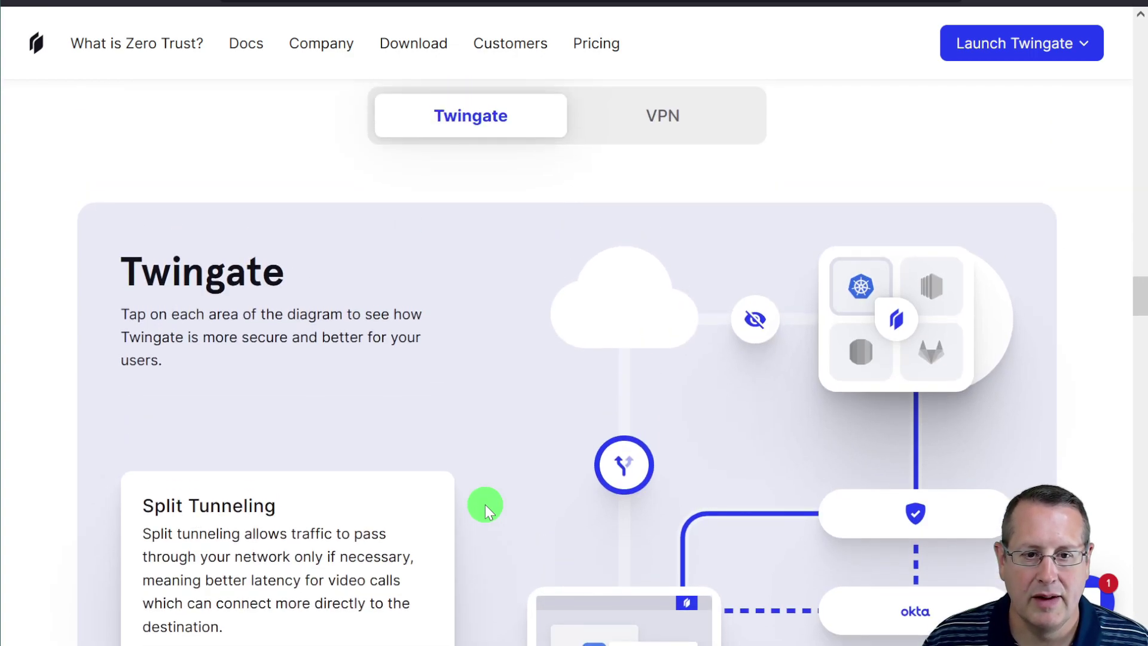
click(693, 131)
scroll(504, 323, down, 1)
scroll(504, 318, down, 2)
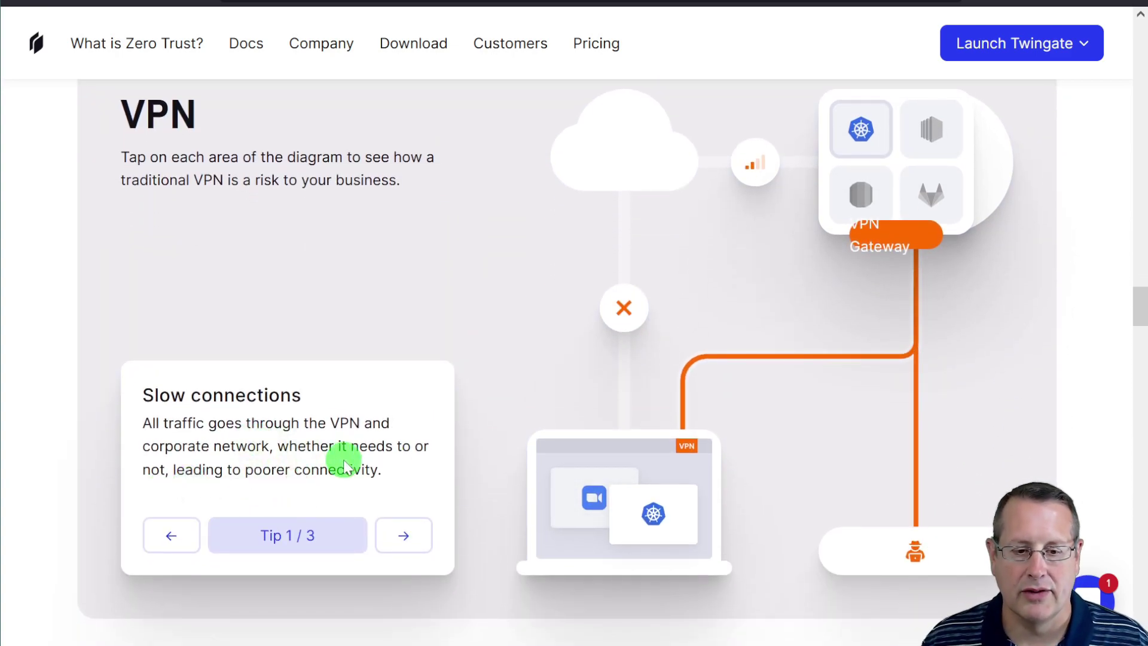
click(425, 544)
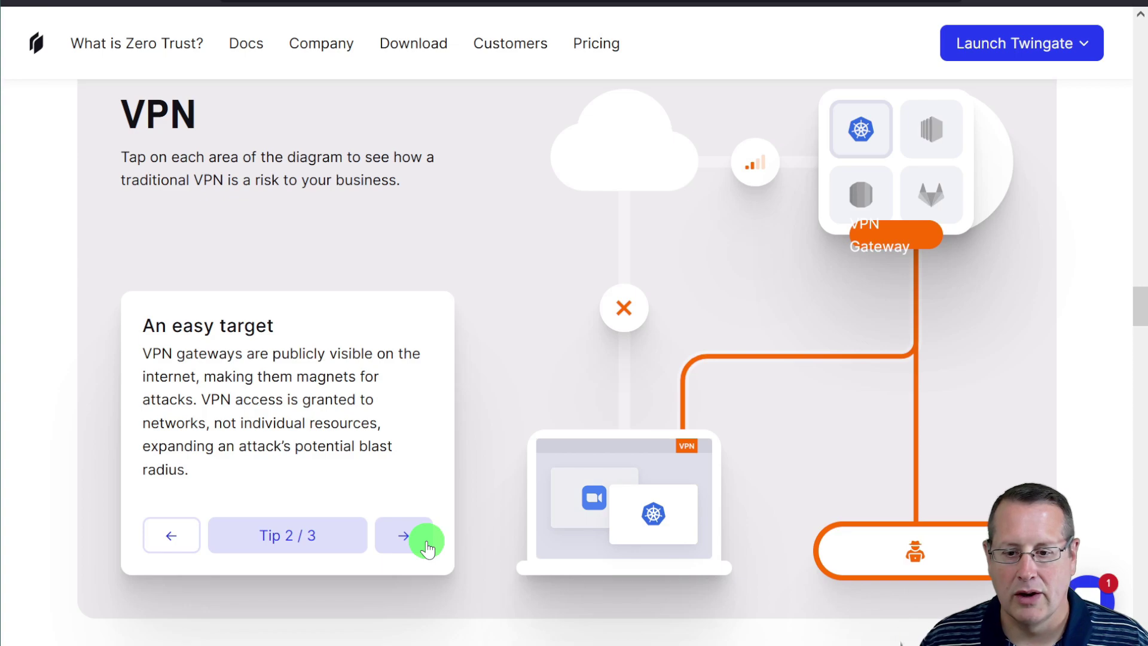
click(423, 543)
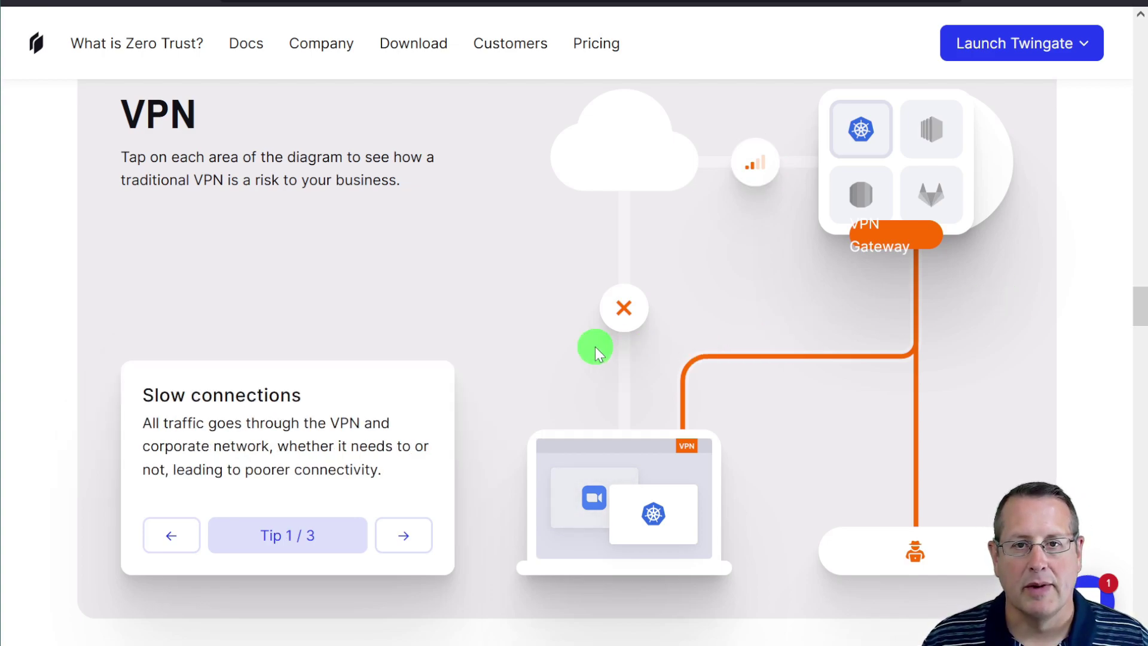
- Read the homepage sections on benefits for IT admins, users and business
scroll(594, 345, down, 10)
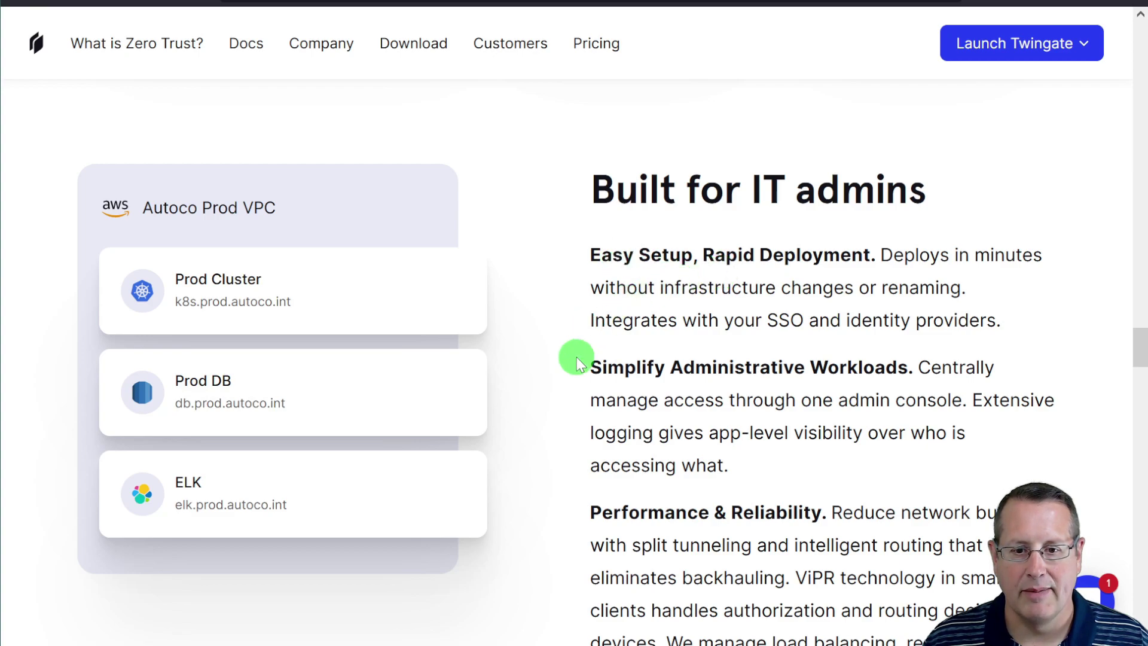
scroll(554, 375, down, 3)
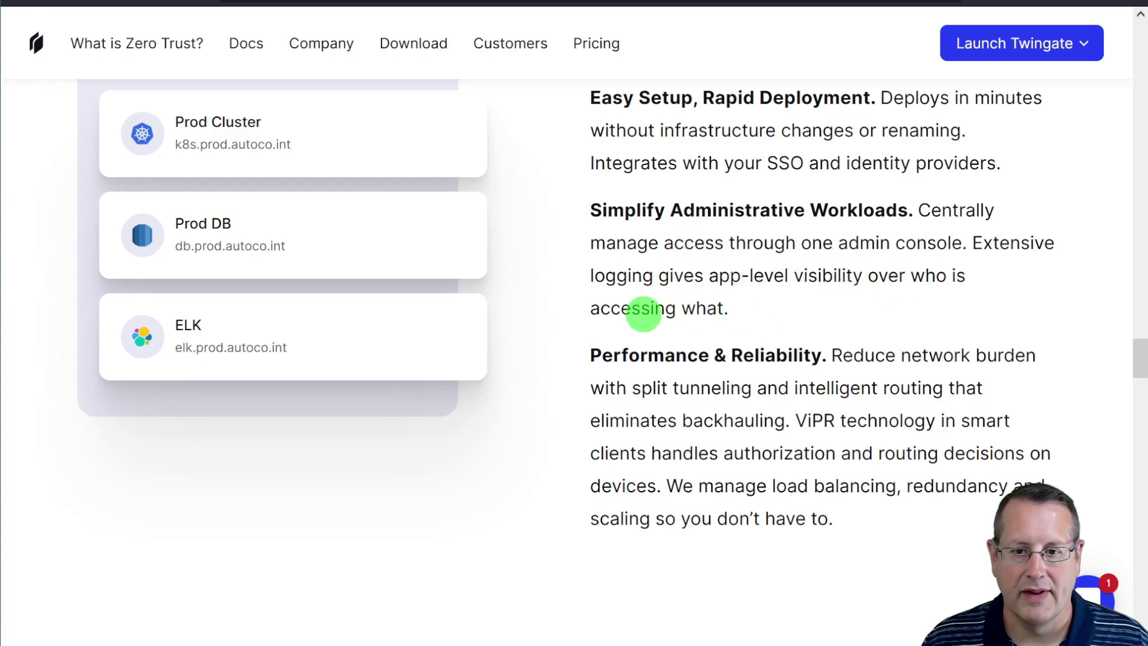
scroll(643, 308, down, 10)
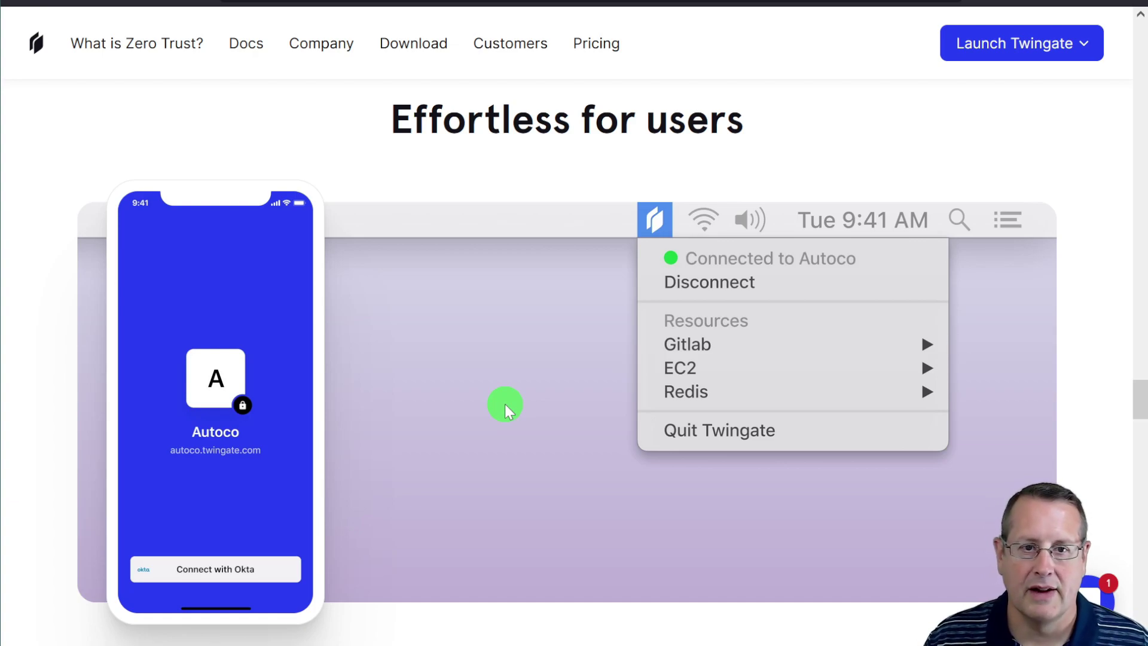
scroll(511, 396, down, 8)
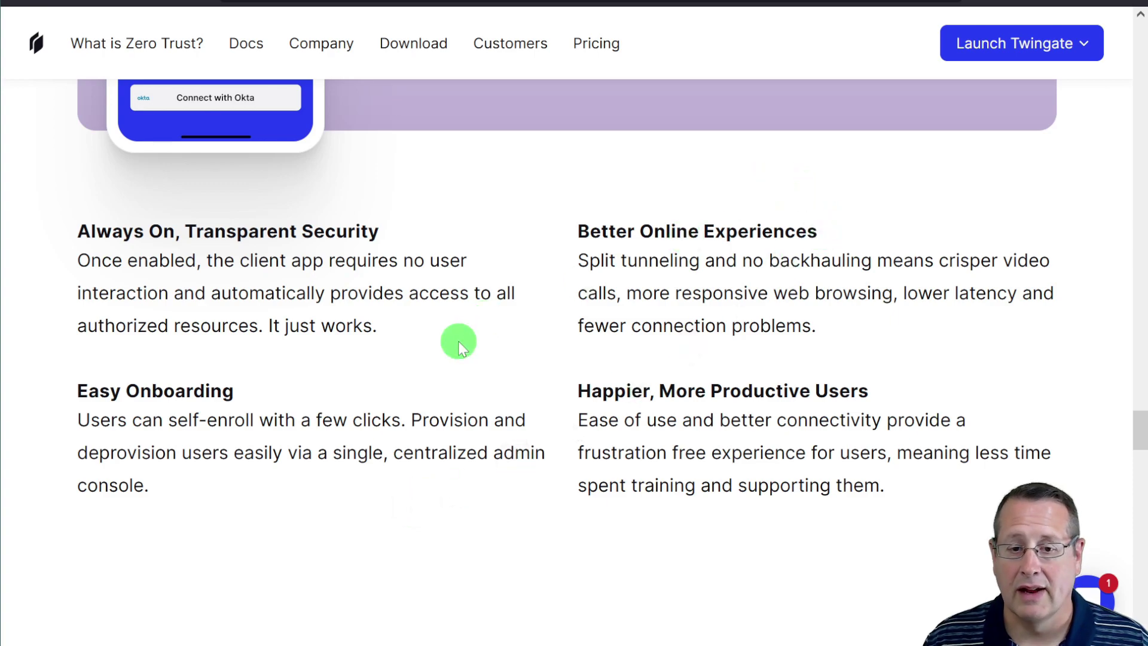
scroll(460, 348, down, 8)
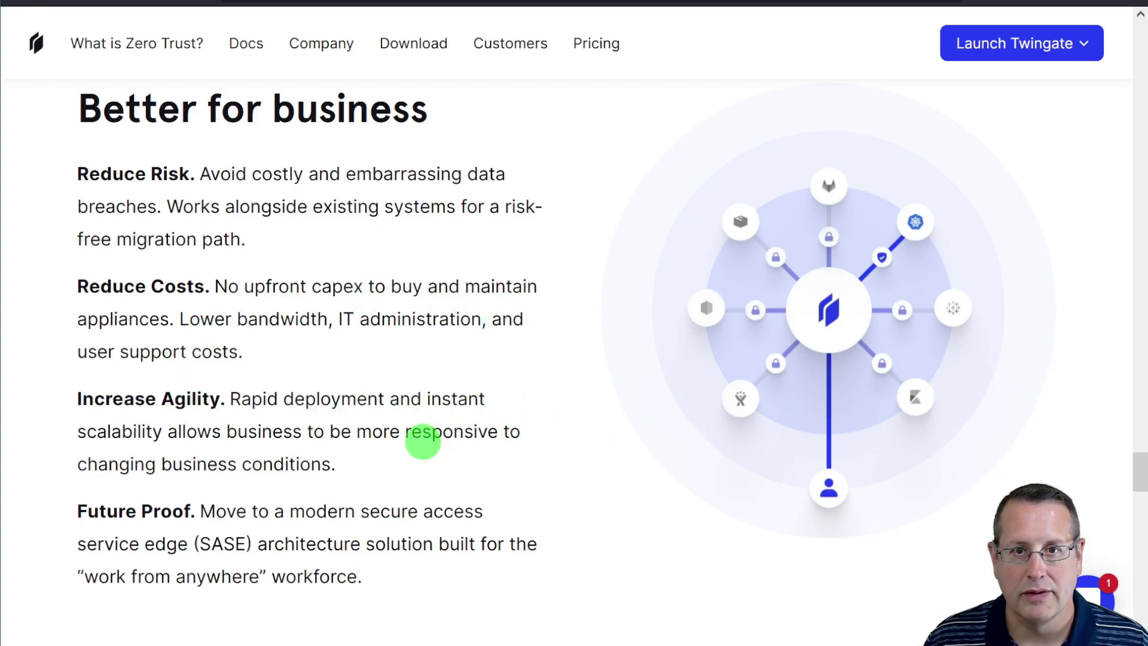
scroll(492, 430, down, 10)
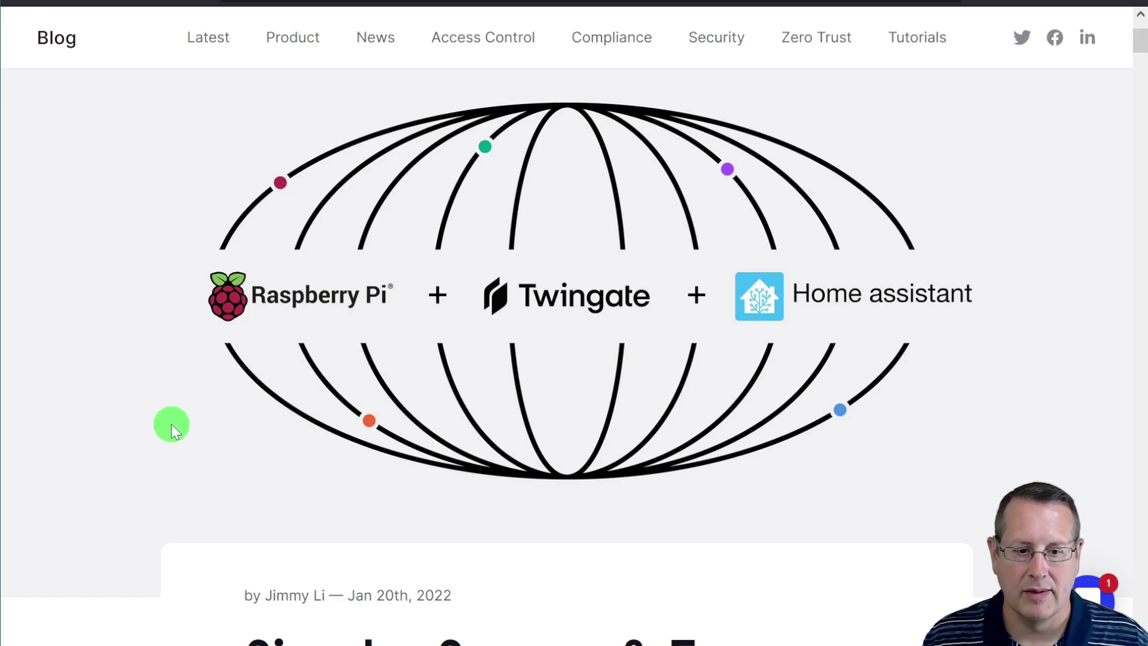
- Read the Raspberry Pi and Home Assistant blog article, covering the remote access comparison table and the prerequisites
scroll(173, 333, down, 10)
scroll(172, 334, down, 8)
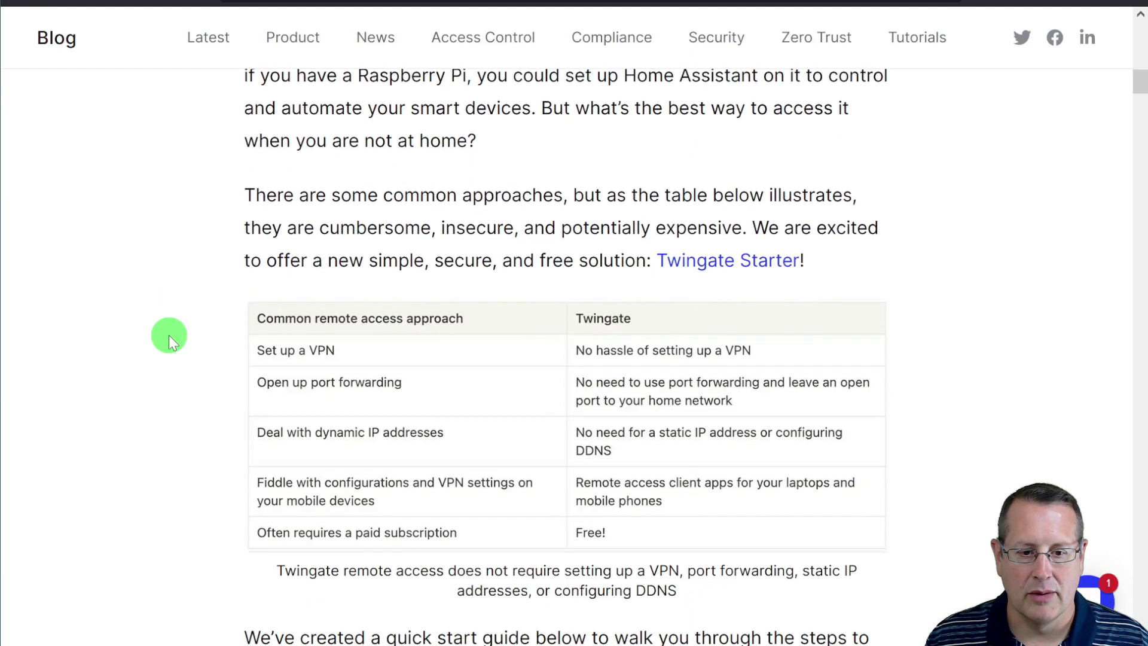
scroll(169, 335, up, 2)
key(ctrl+plus)
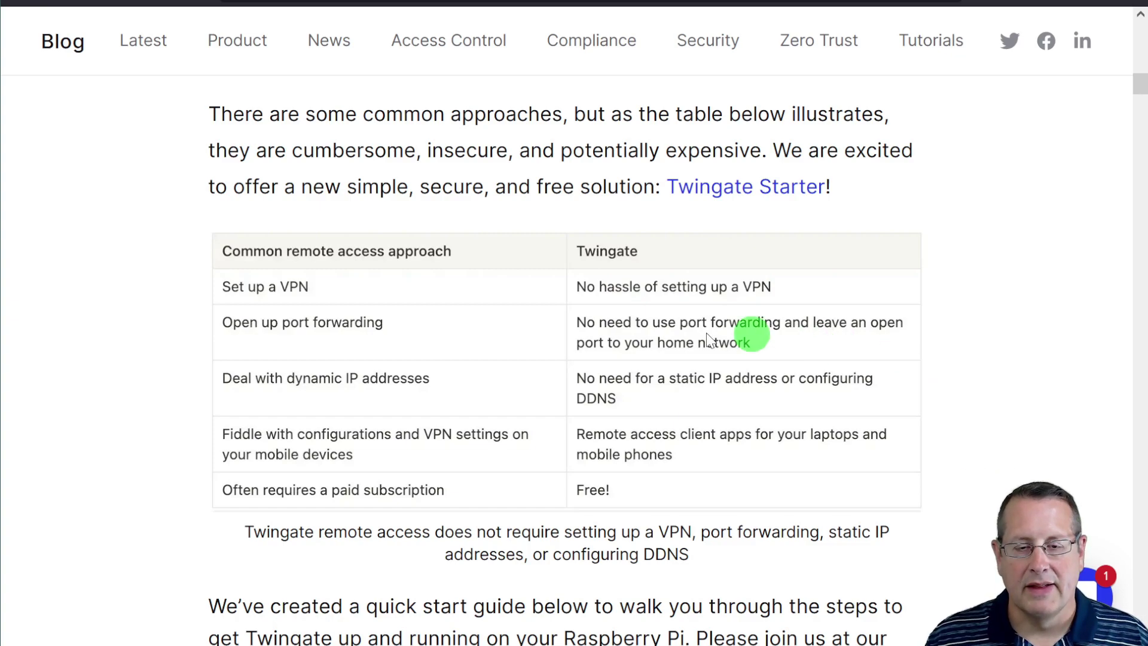
scroll(512, 392, down, 5)
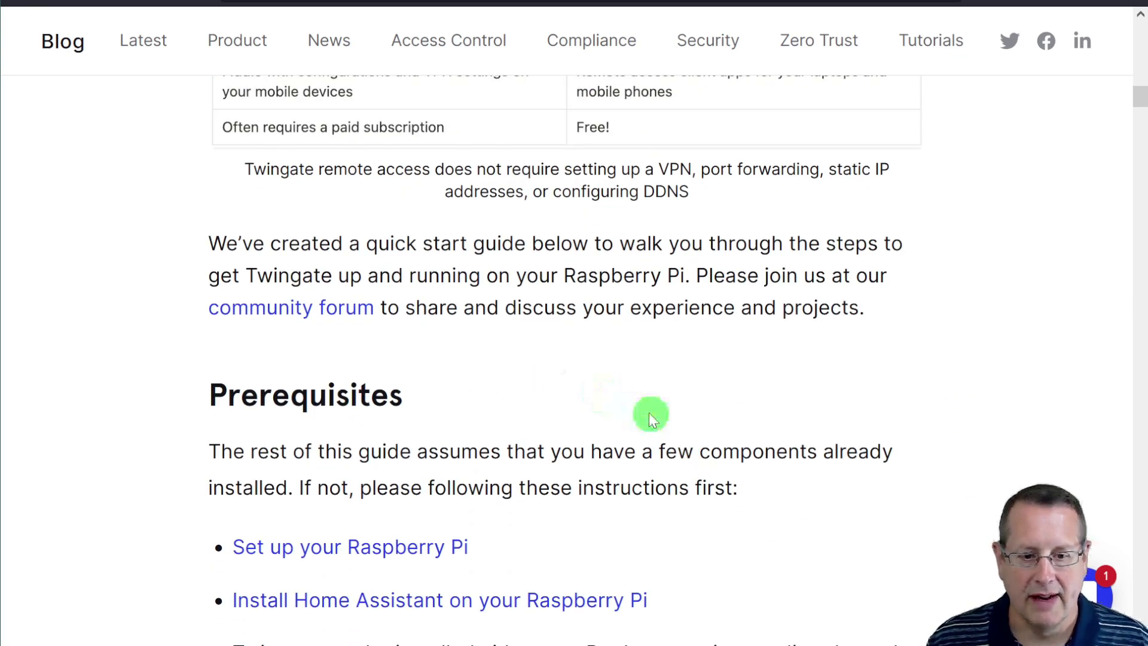
scroll(648, 412, down, 6)
scroll(323, 389, down, 6)
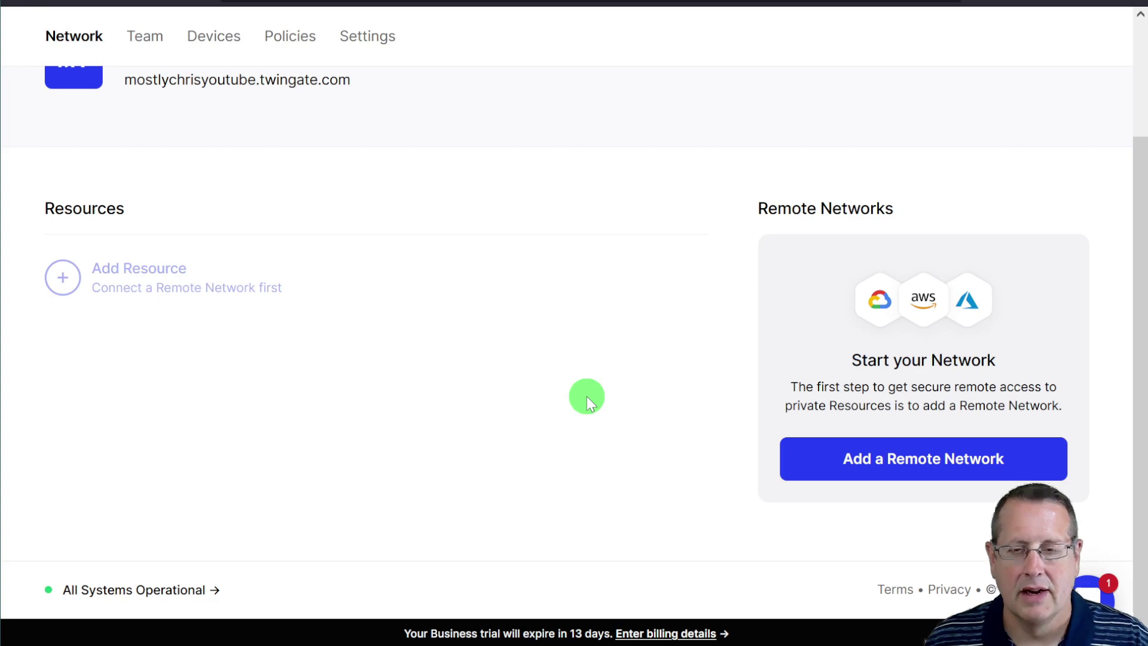
- Add a remote network with the location On Premise and the name Home Network
scroll(667, 388, up, 3)
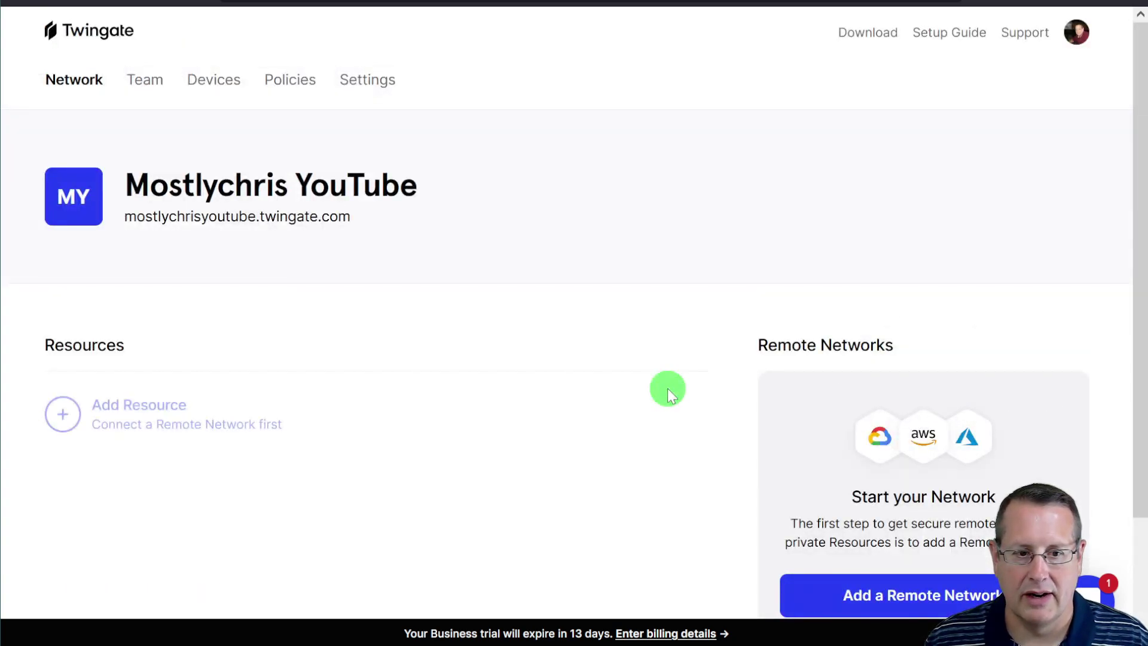
click(969, 596)
click(571, 280)
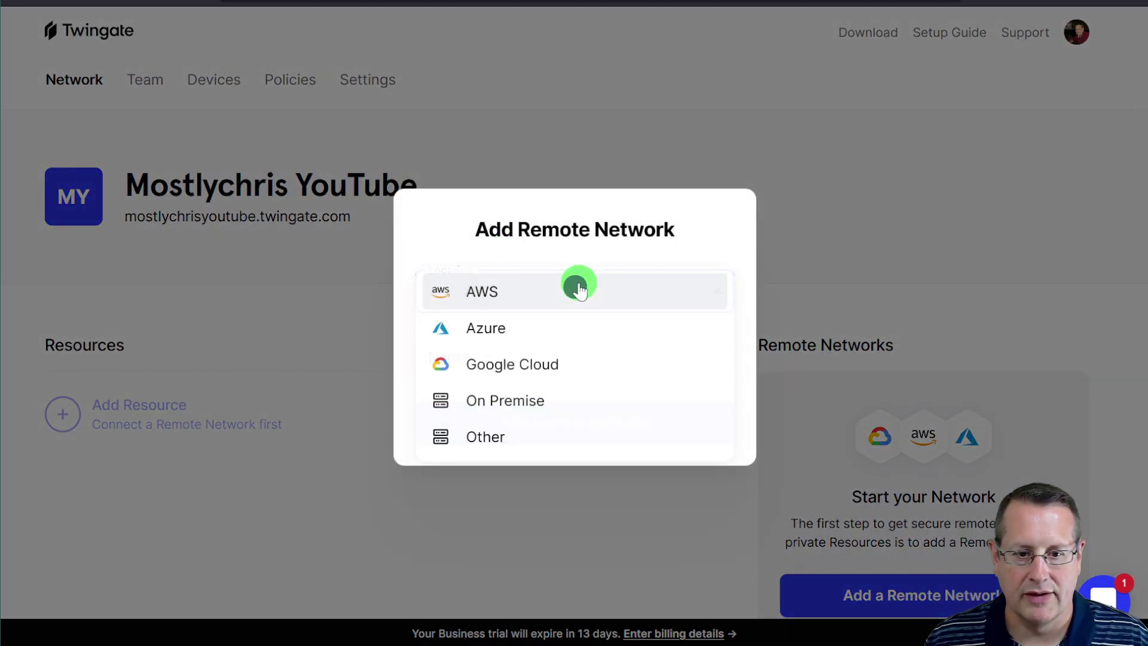
click(541, 403)
click(524, 363)
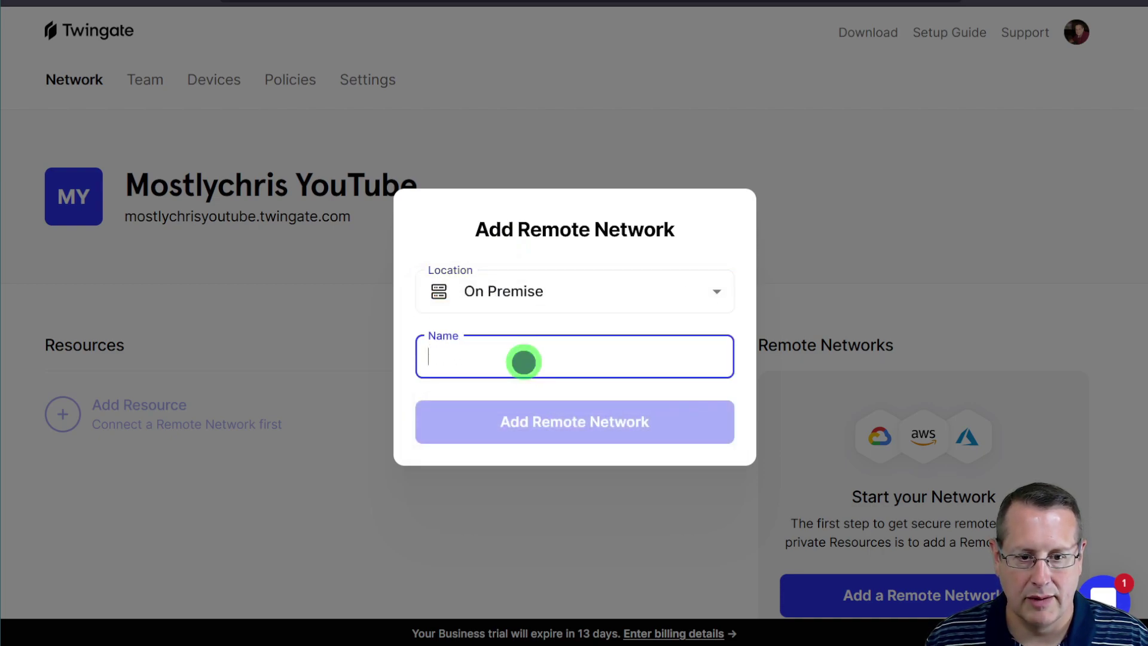
text(Home Network)
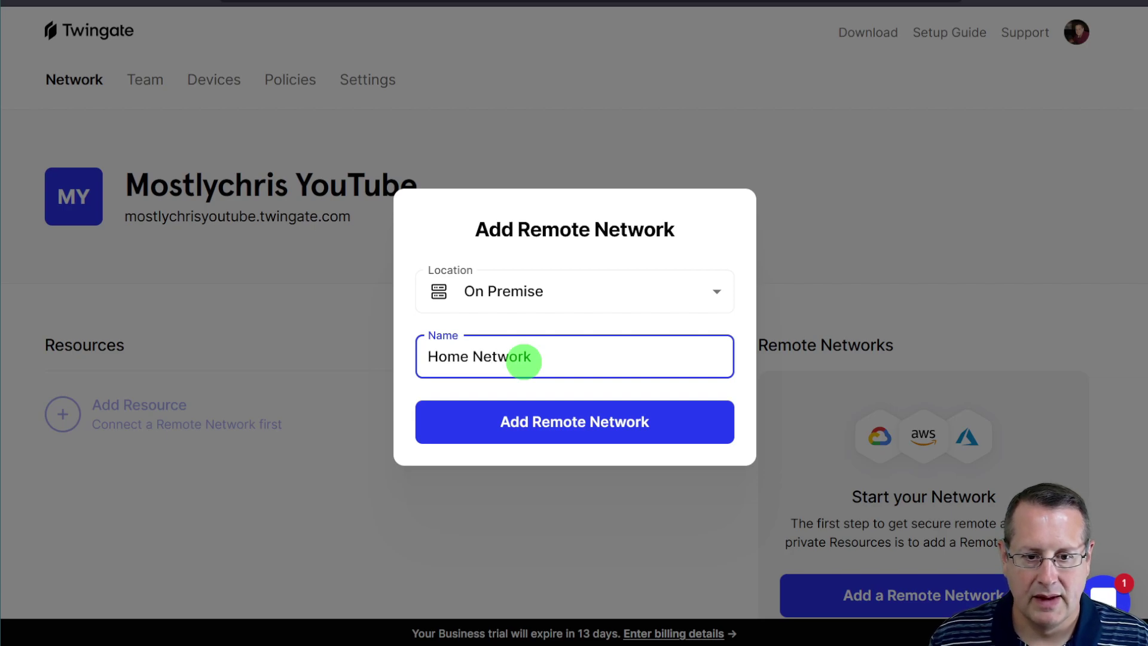
click(546, 419)
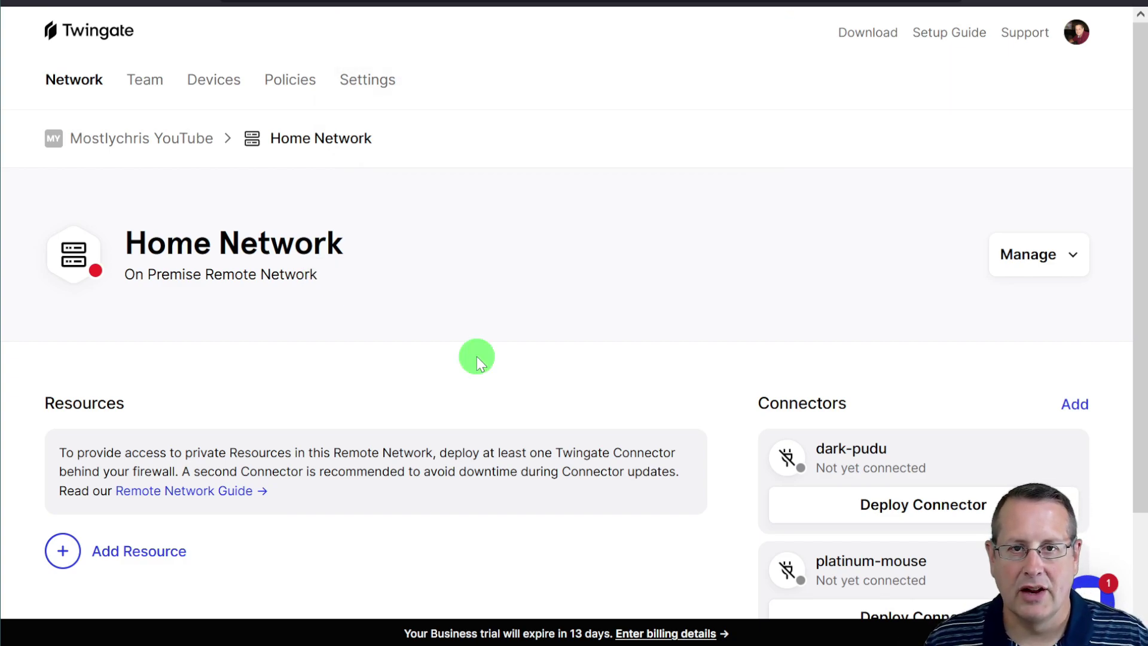
- Open the deployment page of the dark-pudu connector in the Home Network
scroll(504, 349, down, 3)
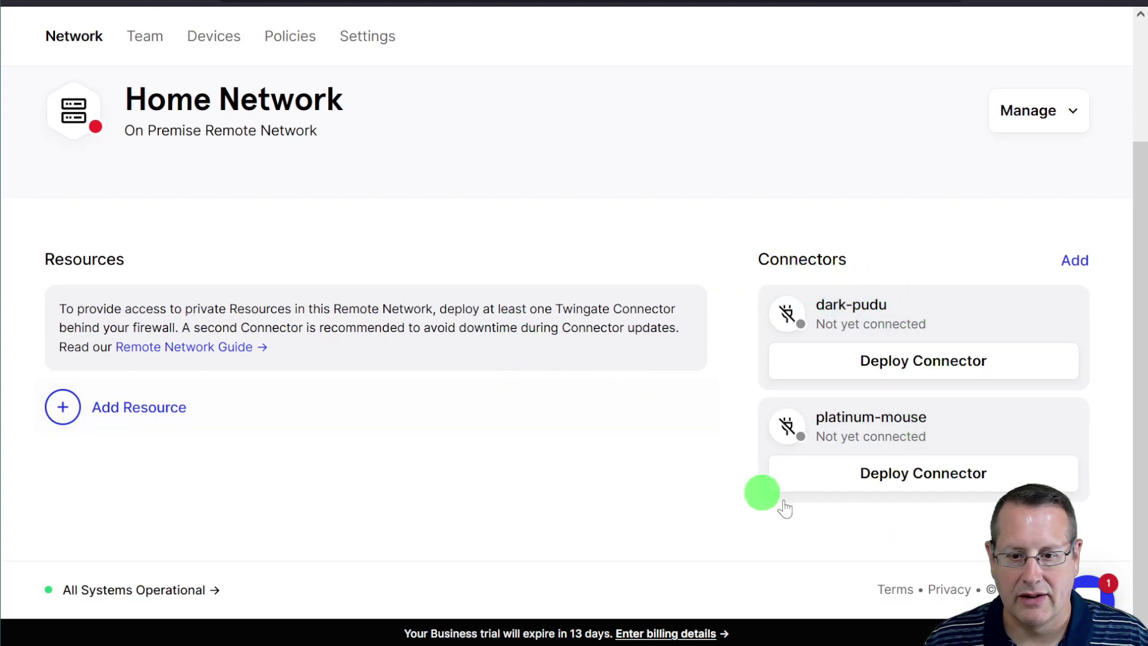
mouse_move(978, 400)
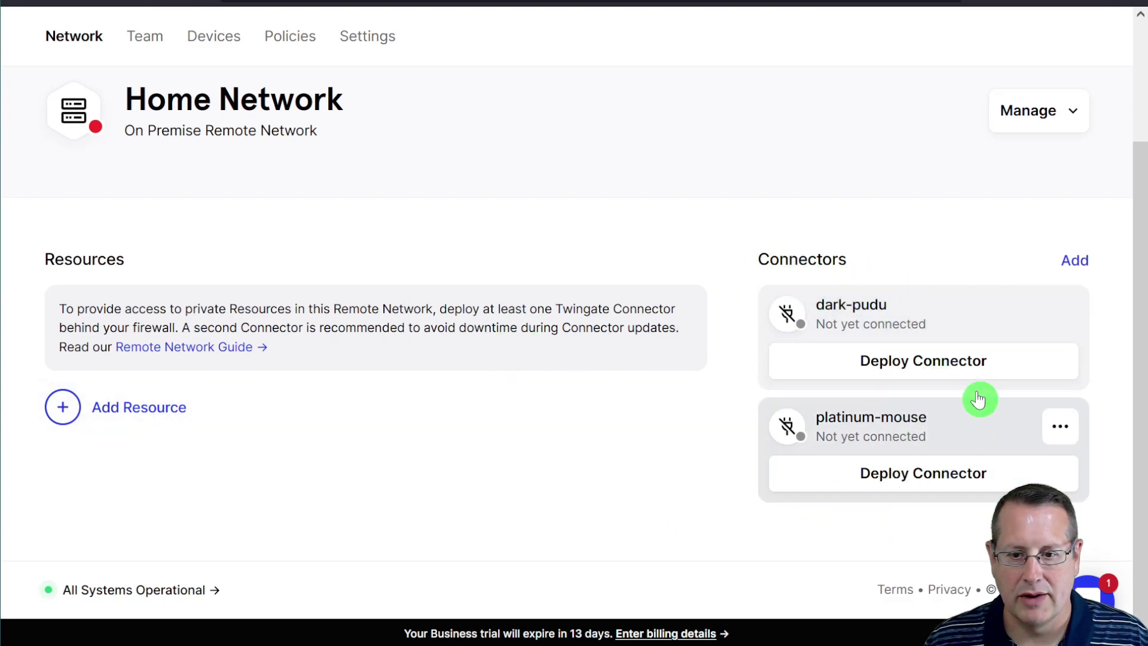
click(948, 368)
- Generate the connector's access and refresh tokens for the Docker deployment, authenticating with the Google account
scroll(457, 314, down, 3)
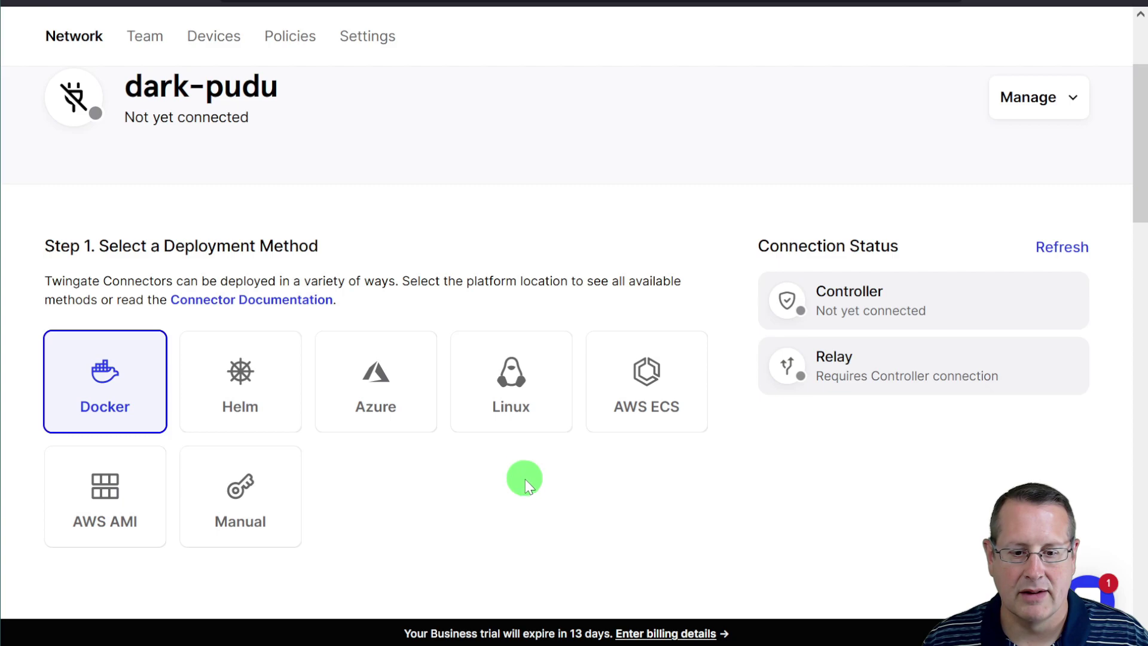
scroll(528, 488, down, 5)
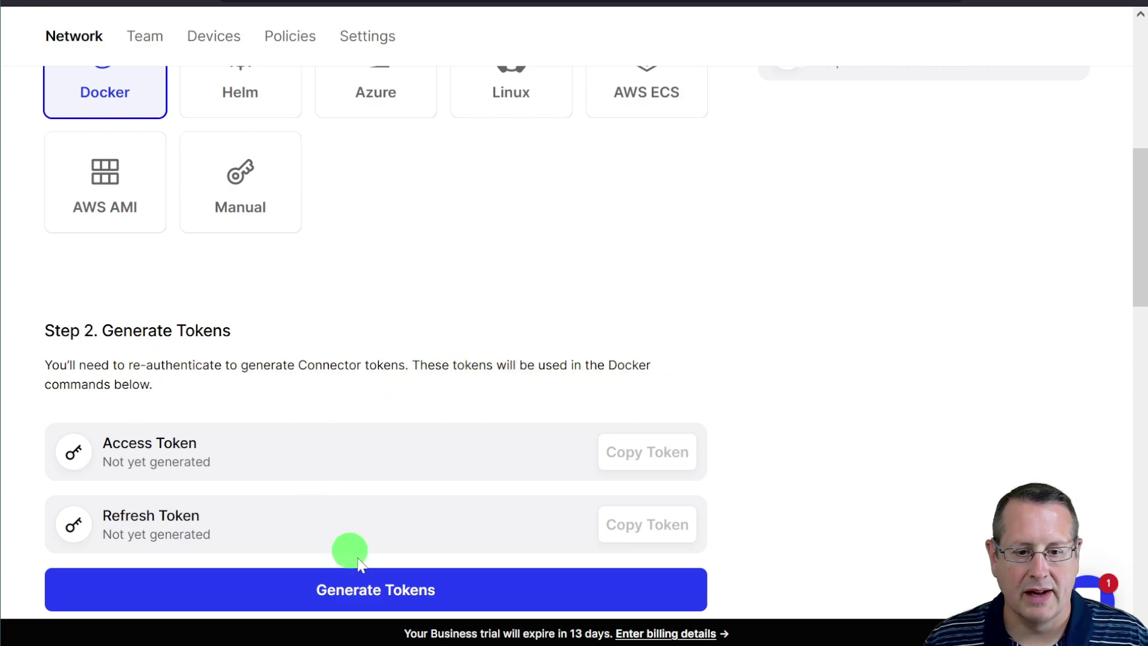
click(382, 580)
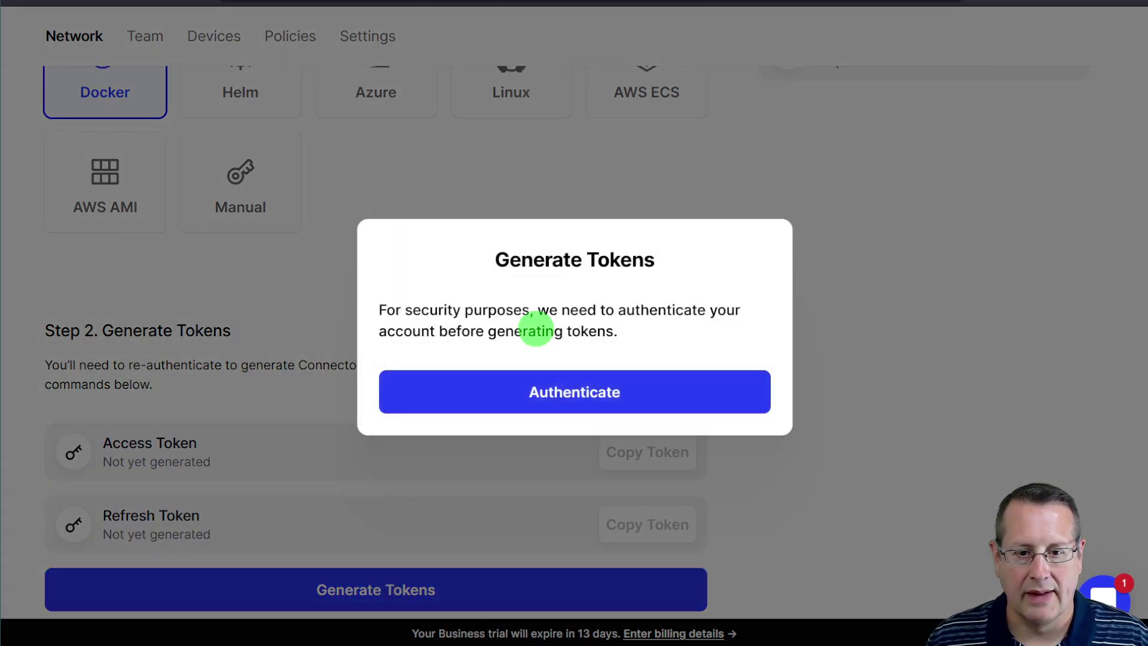
click(567, 393)
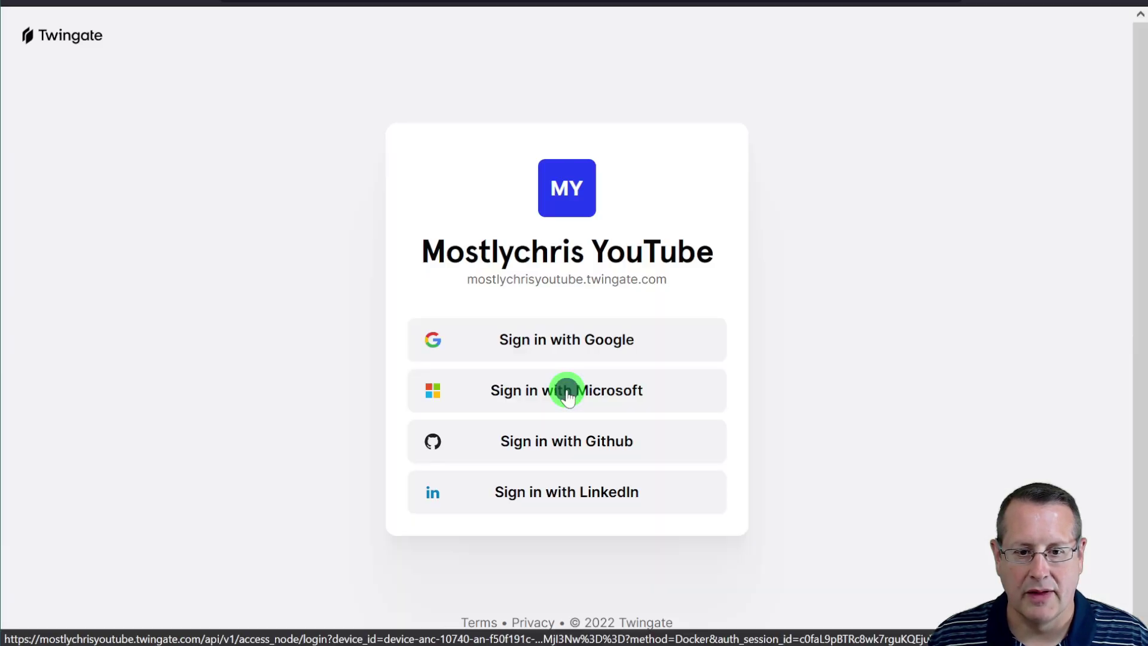
click(569, 339)
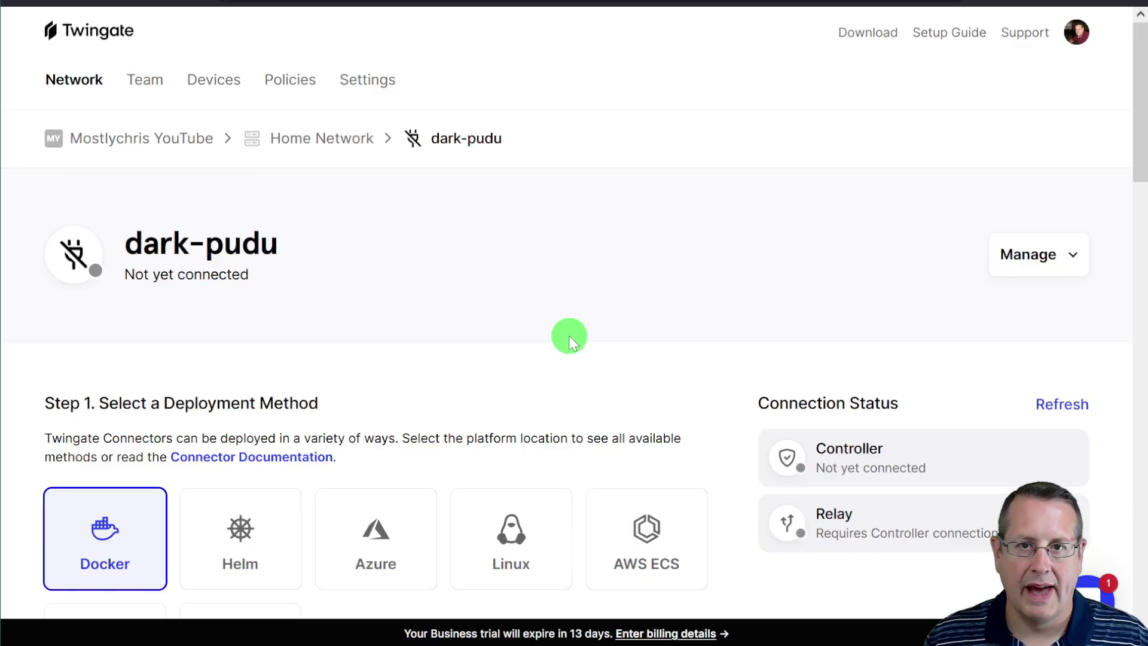
- Copy the connector's Docker command containing the access and refresh tokens, run it with sudo in the host terminal, and open Portainer's container list
scroll(687, 336, down, 8)
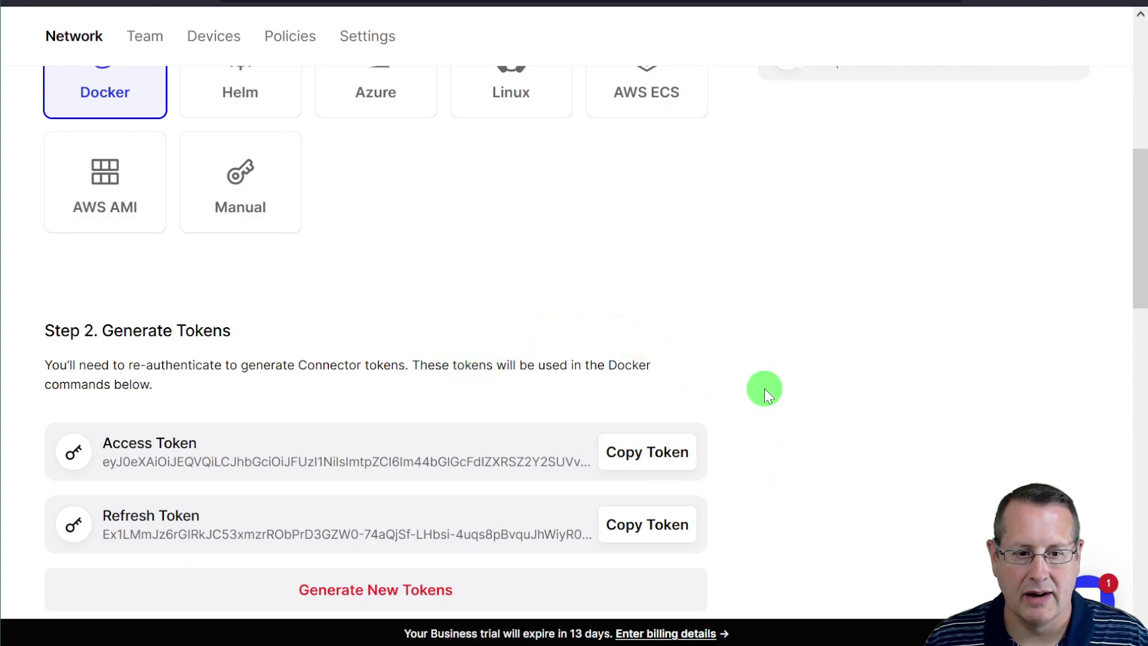
scroll(764, 391, down, 3)
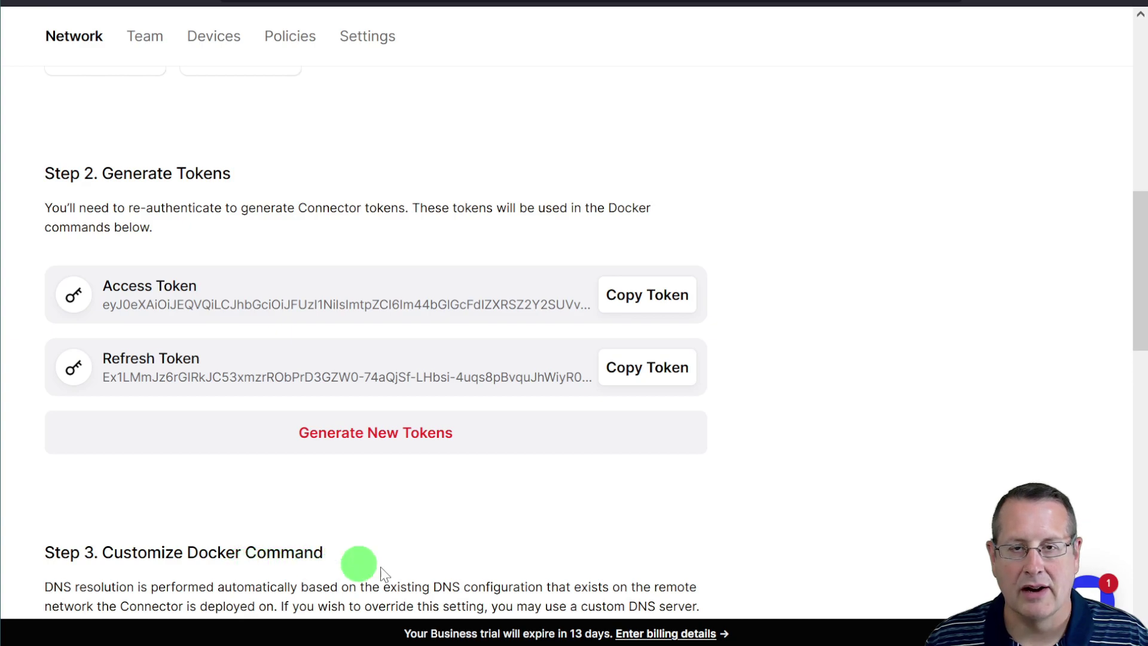
scroll(838, 399, down, 10)
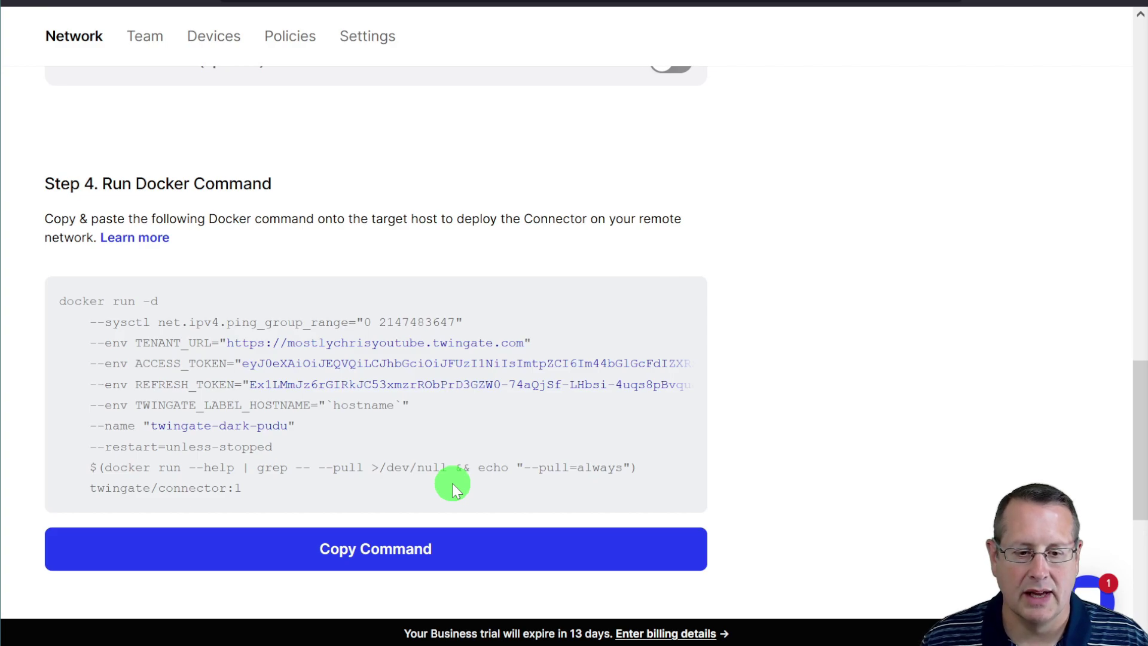
click(428, 551)
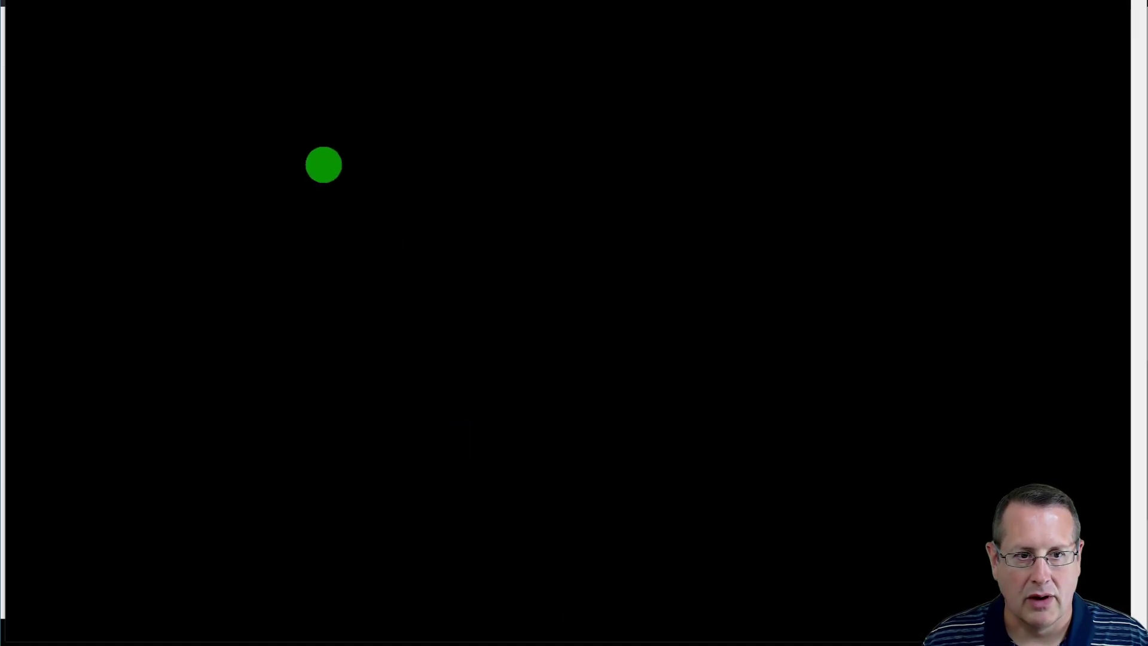
right_click(323, 164)
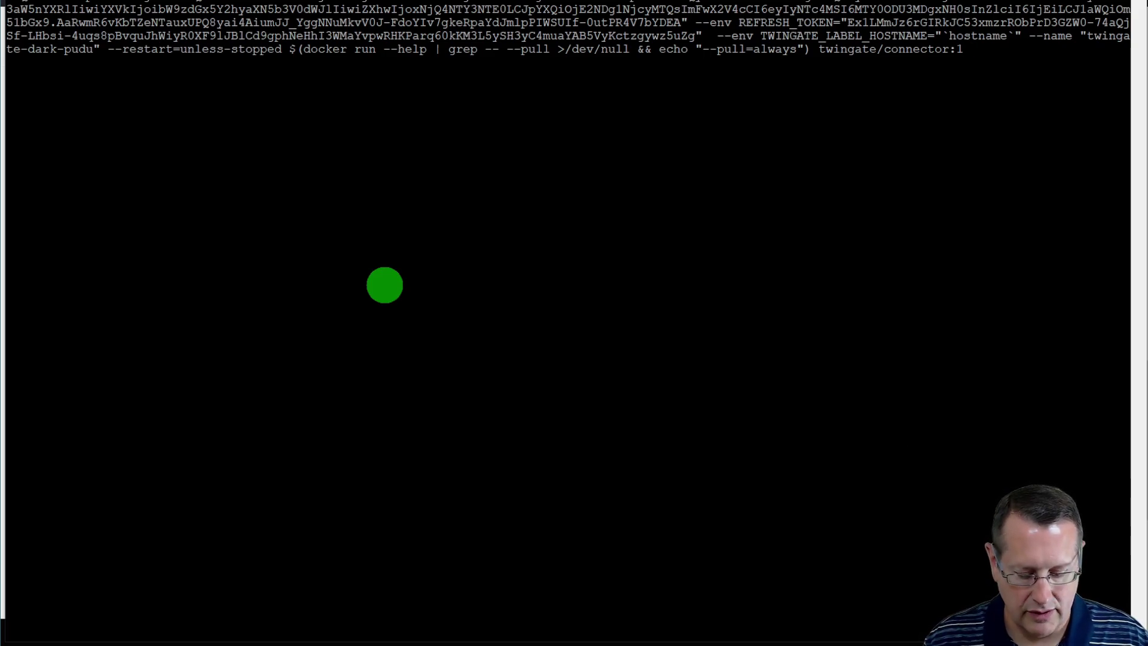
text(sudo)
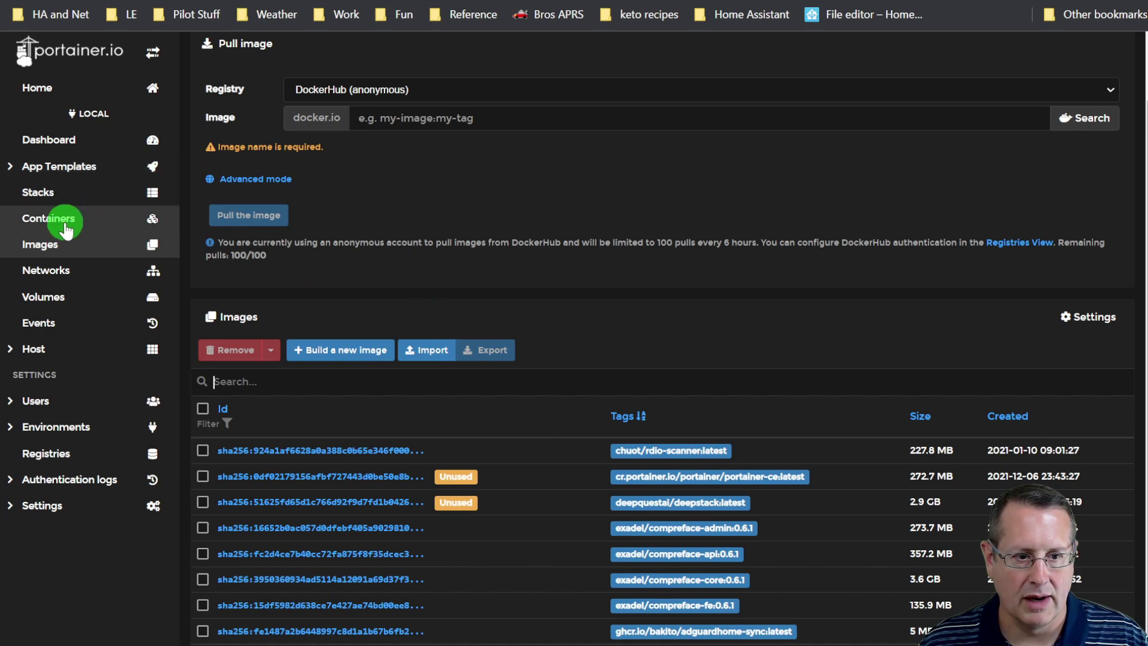
click(66, 222)
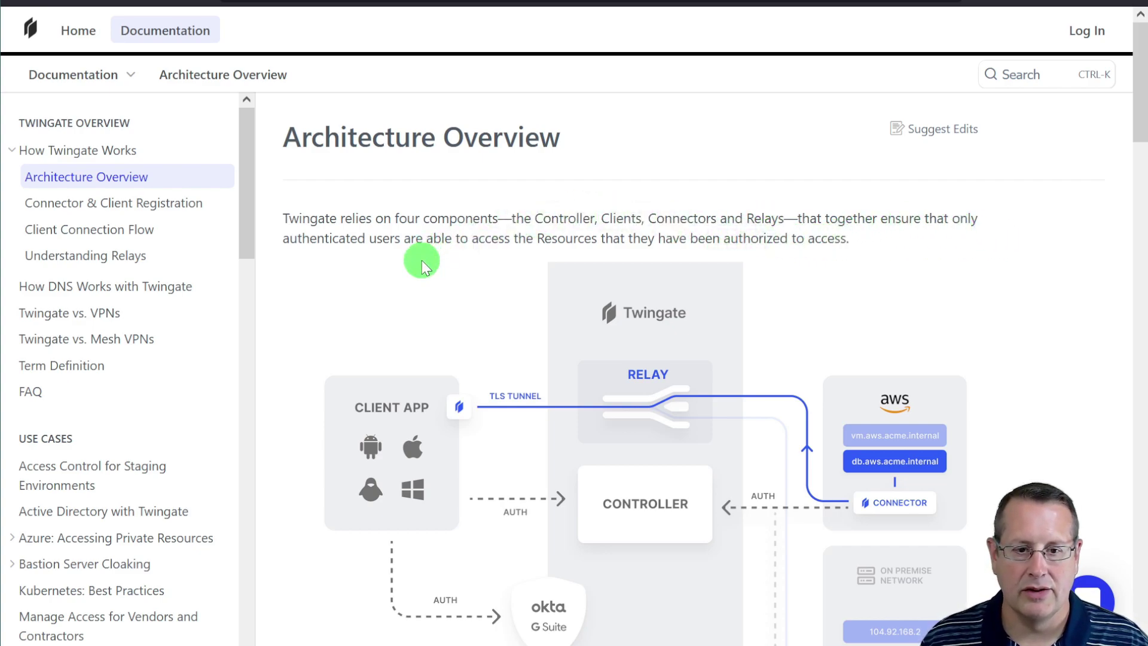
- Read the Architecture Overview documentation, covering the diagram and the Controller, Client, Connector and Relay sections
scroll(389, 257, down, 3)
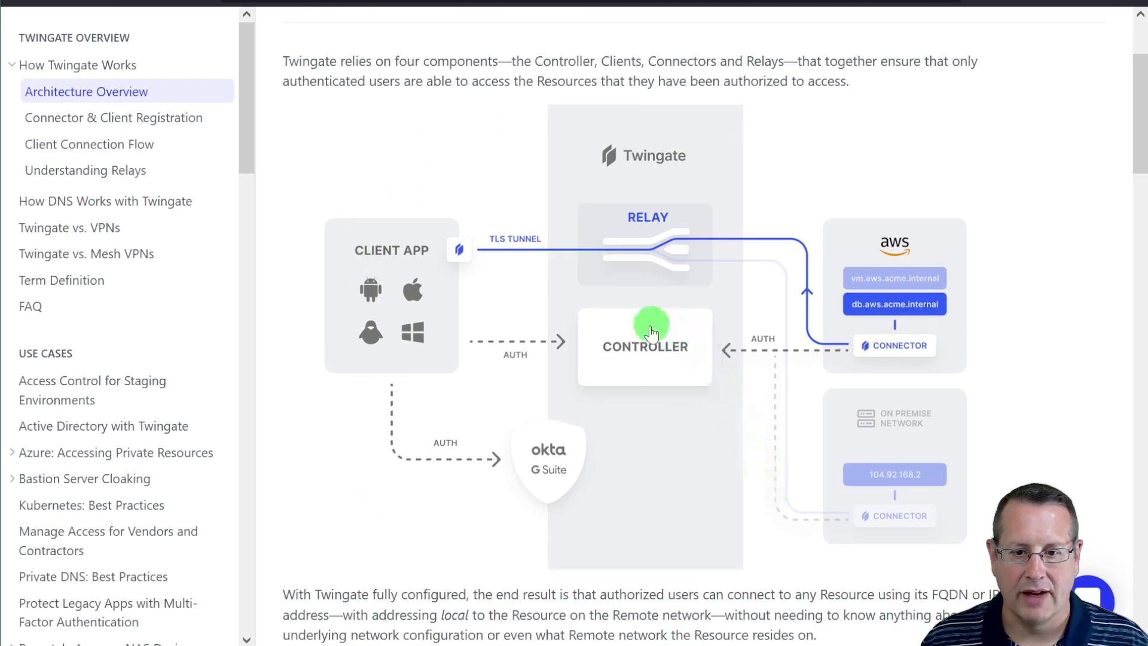
scroll(455, 520, down, 3)
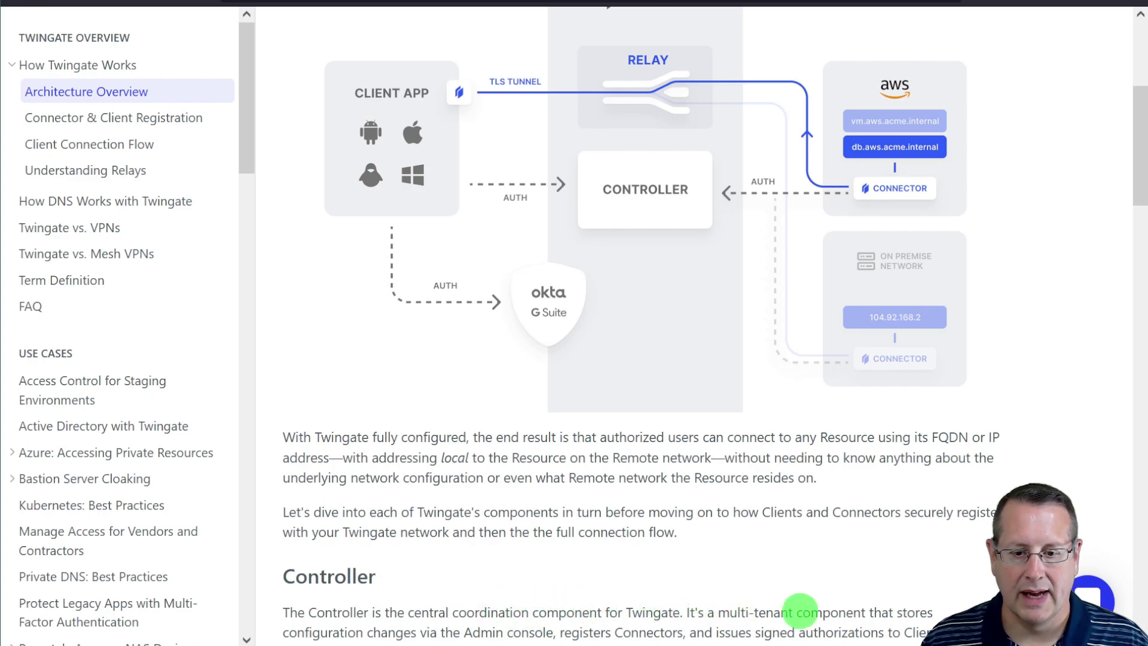
scroll(661, 561, down, 3)
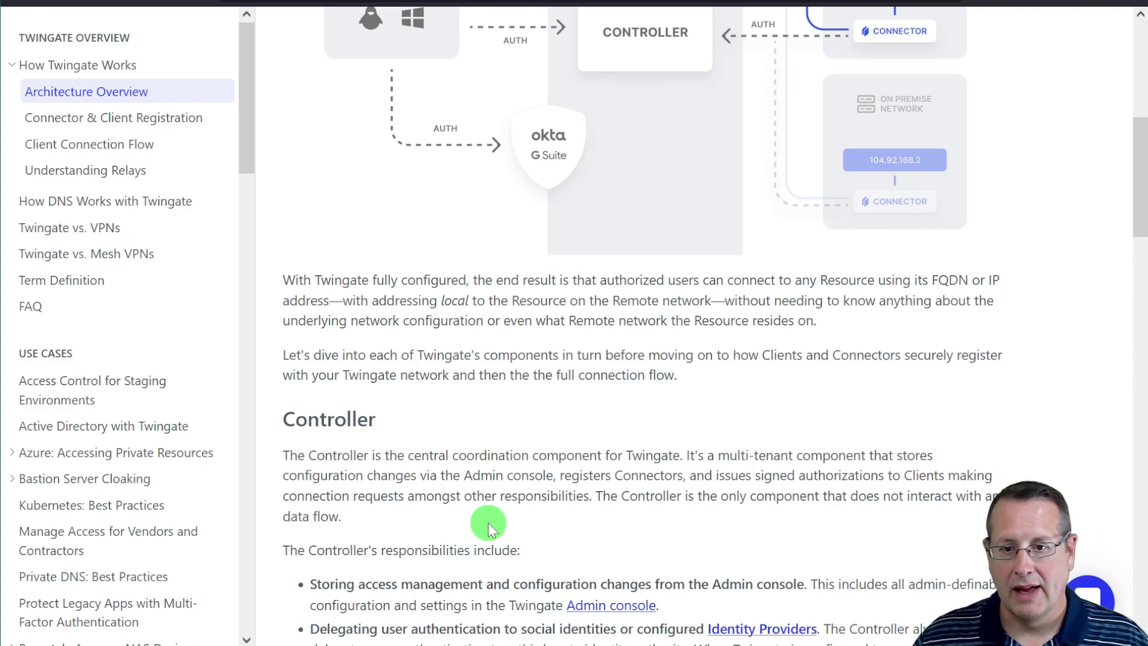
scroll(546, 502, up, 3)
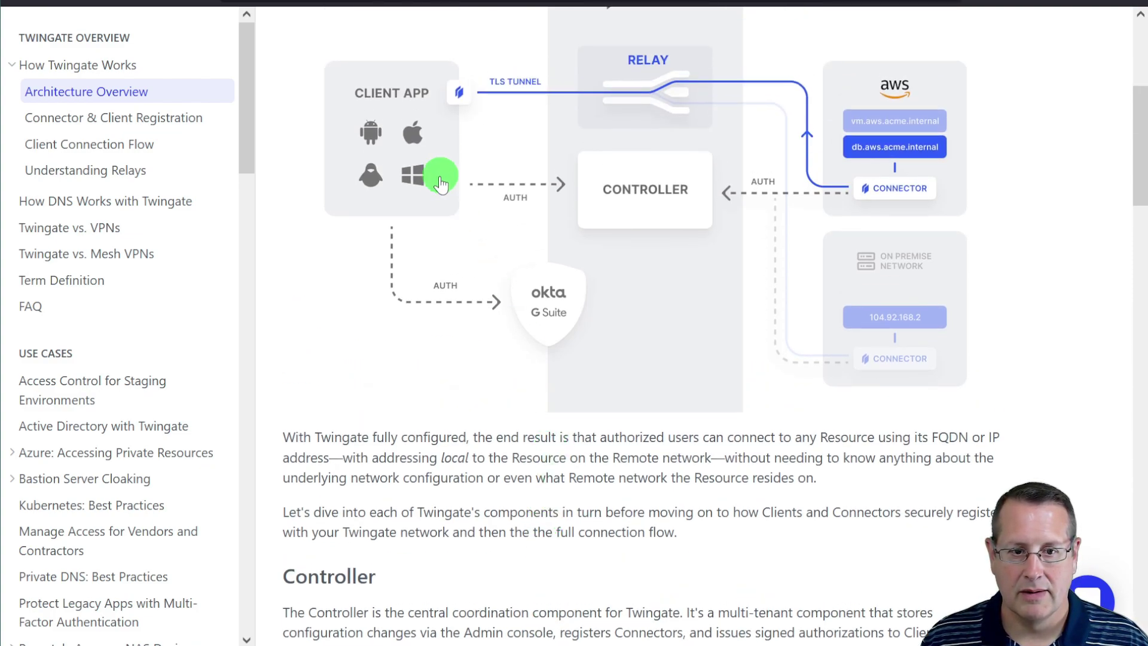
scroll(514, 227, down, 8)
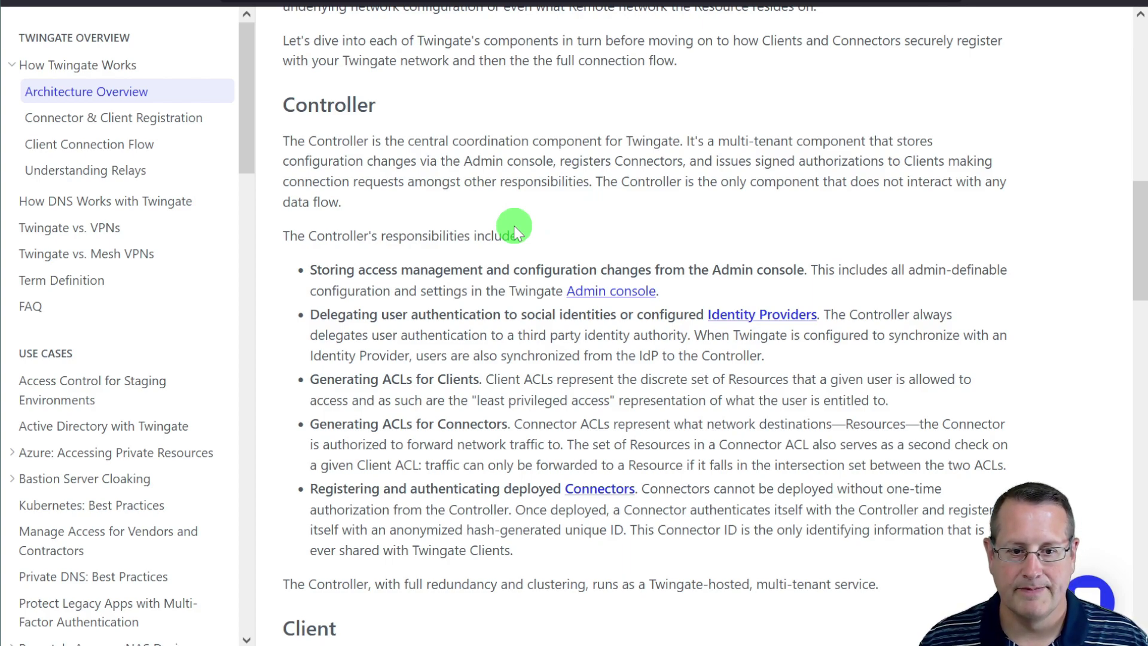
scroll(465, 246, down, 3)
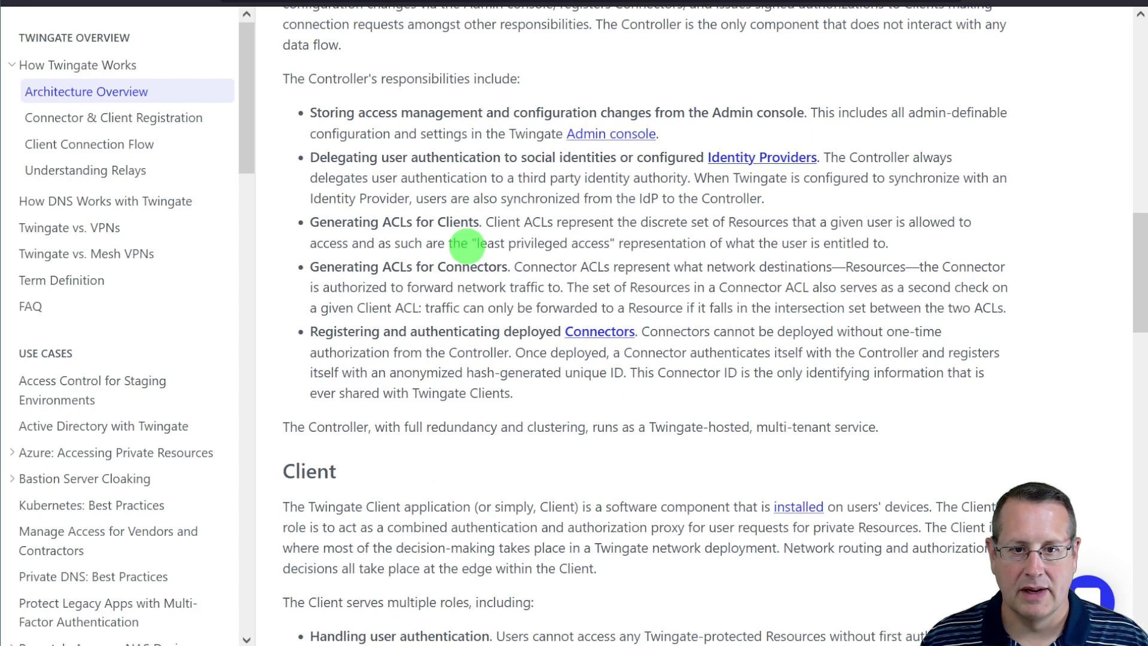
scroll(467, 246, down, 3)
scroll(461, 245, down, 3)
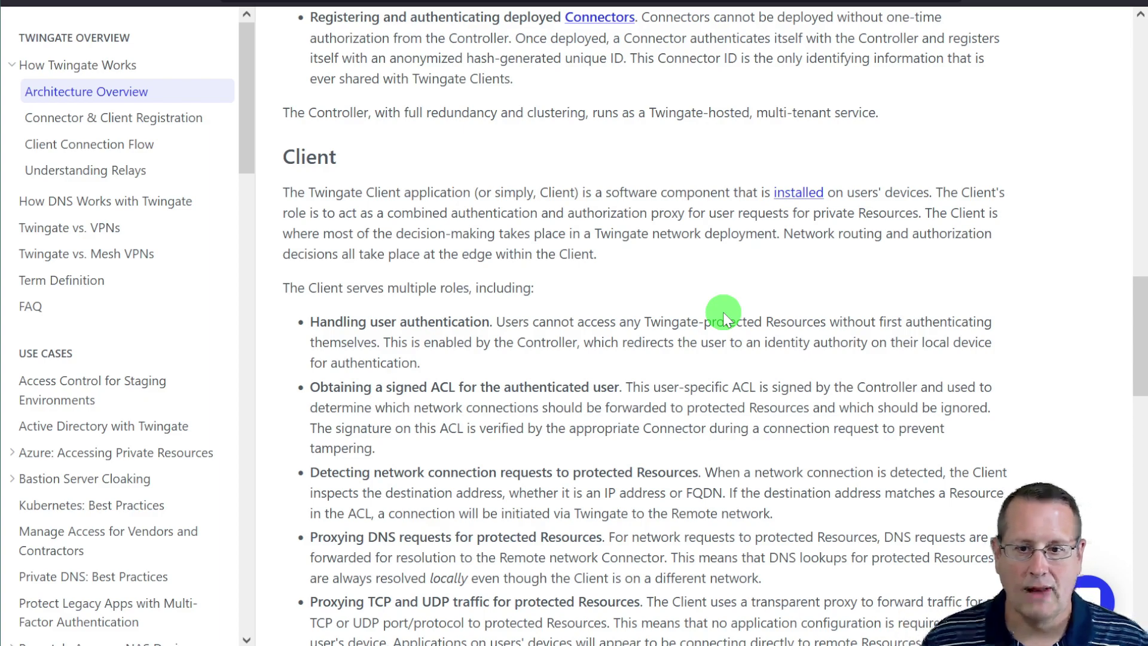
scroll(701, 262, down, 2)
scroll(701, 262, down, 1)
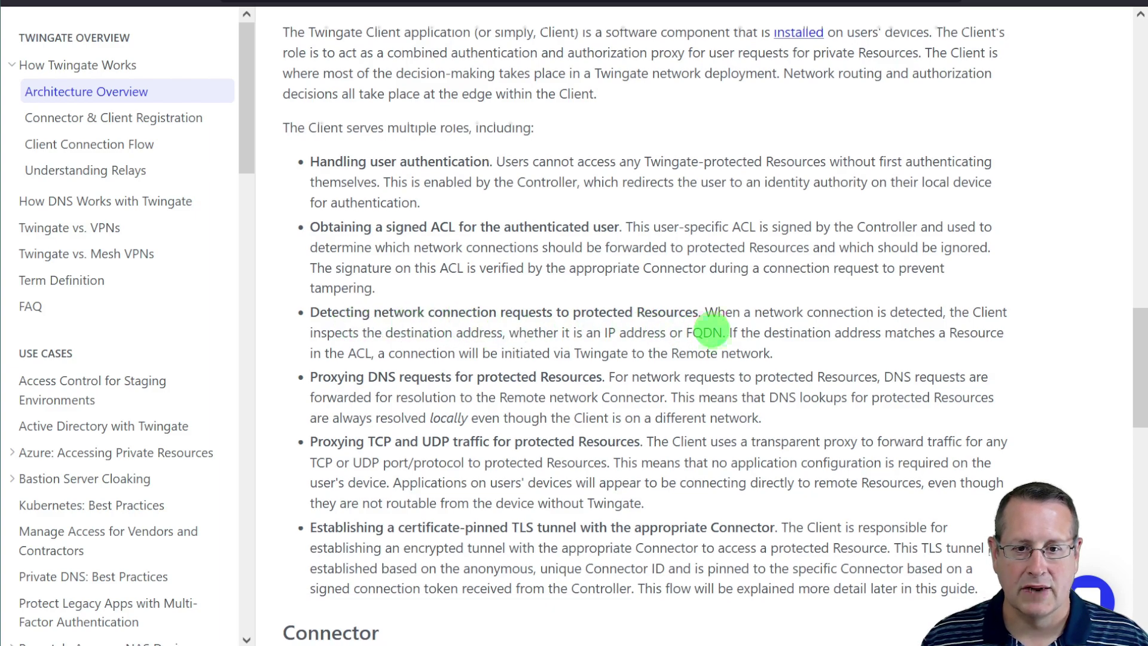
scroll(711, 330, down, 2)
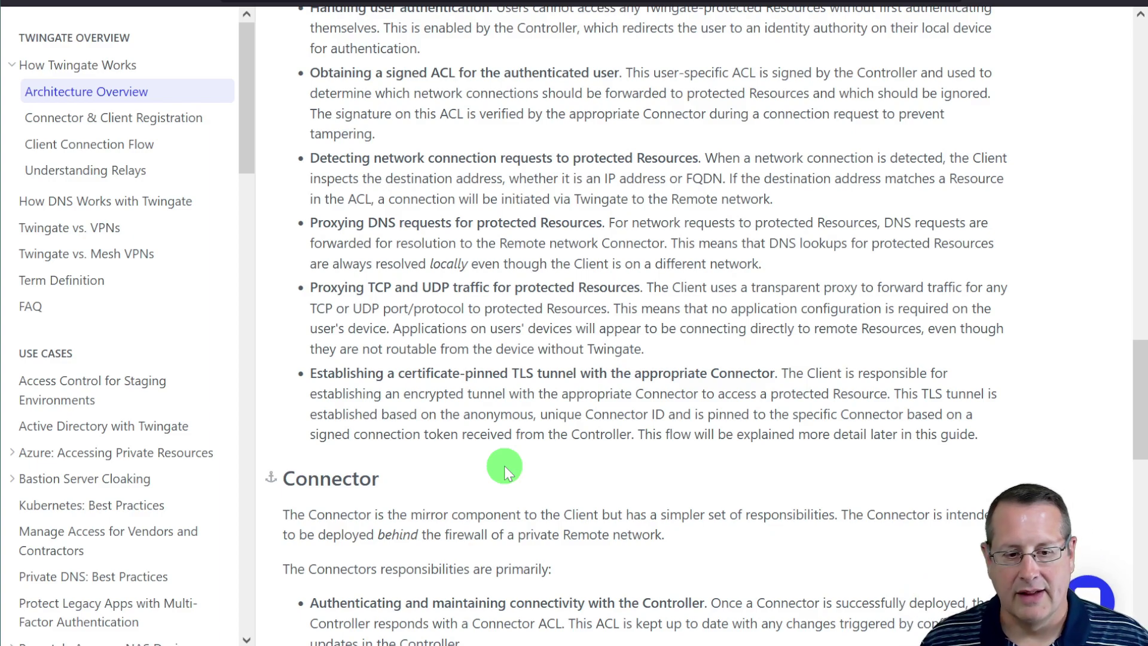
scroll(578, 424, down, 5)
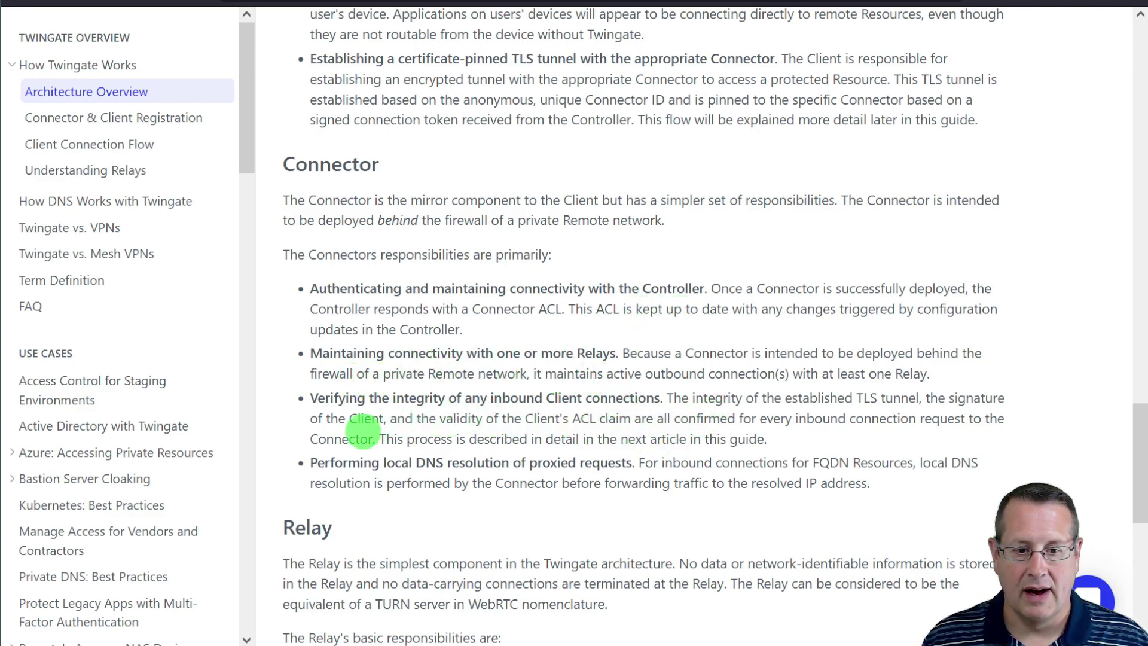
scroll(363, 431, down, 2)
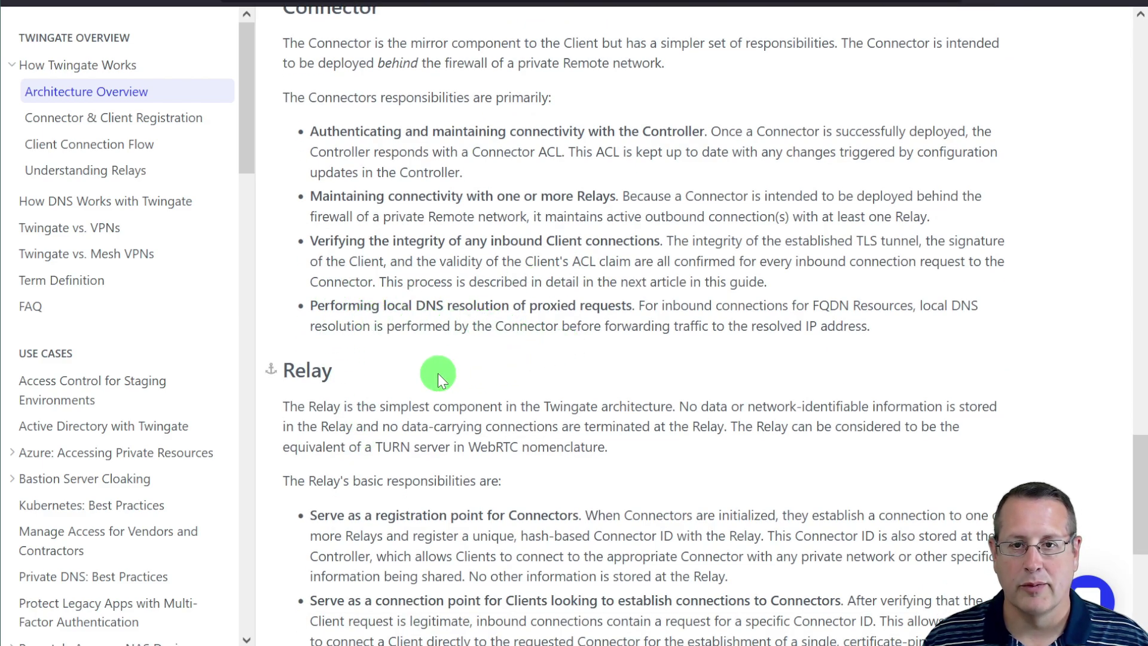
scroll(447, 371, down, 2)
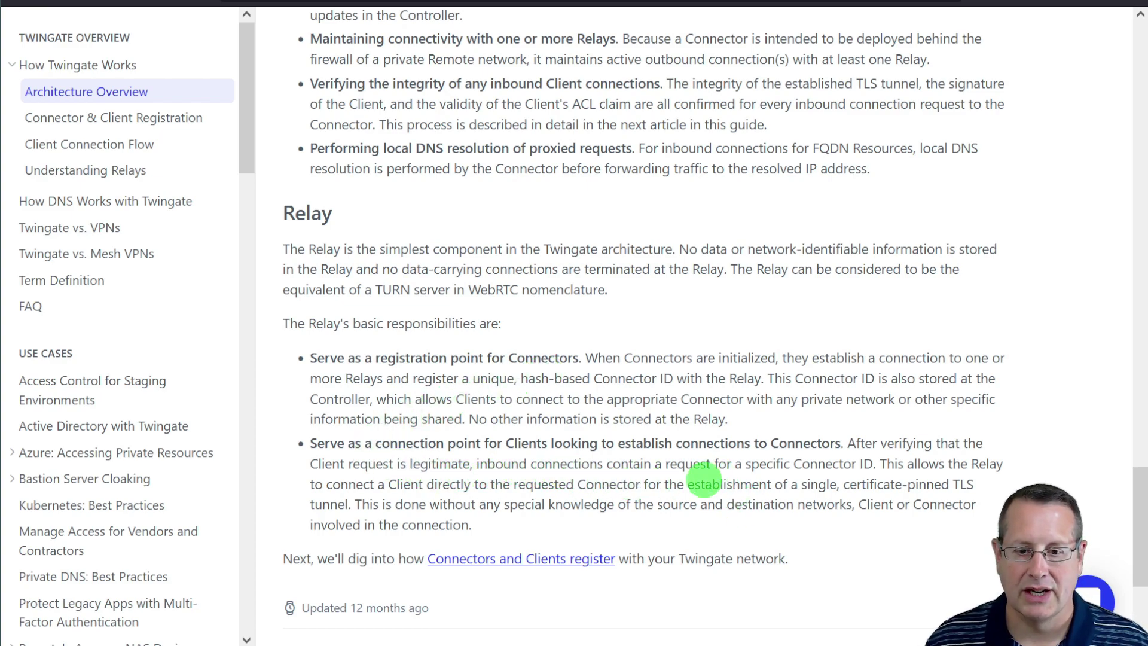
scroll(705, 481, up, 20)
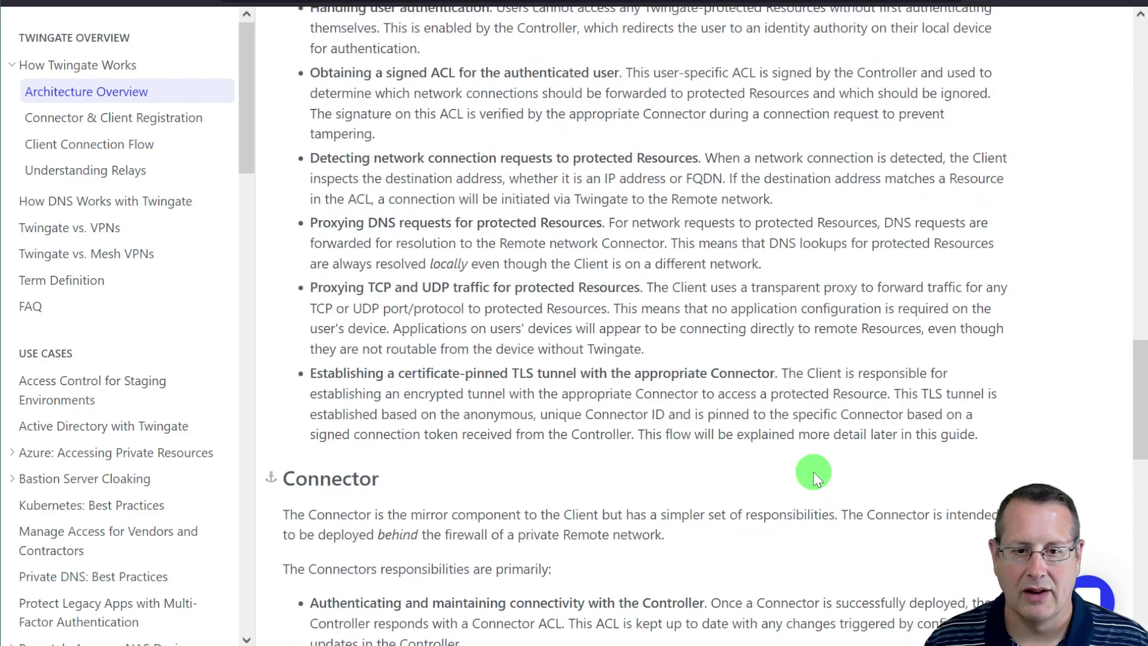
scroll(725, 487, up, 1)
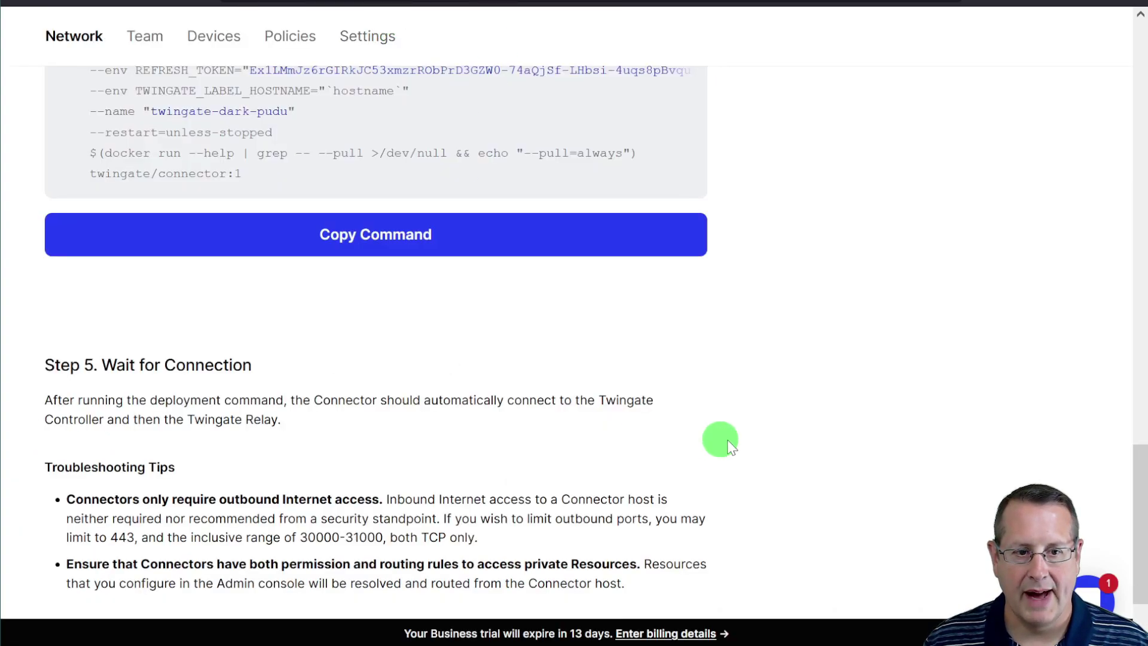
- Check the dark-pudu connector's Controller and Relay connection status, and return to the Home Network page to review its connectors
scroll(769, 443, up, 15)
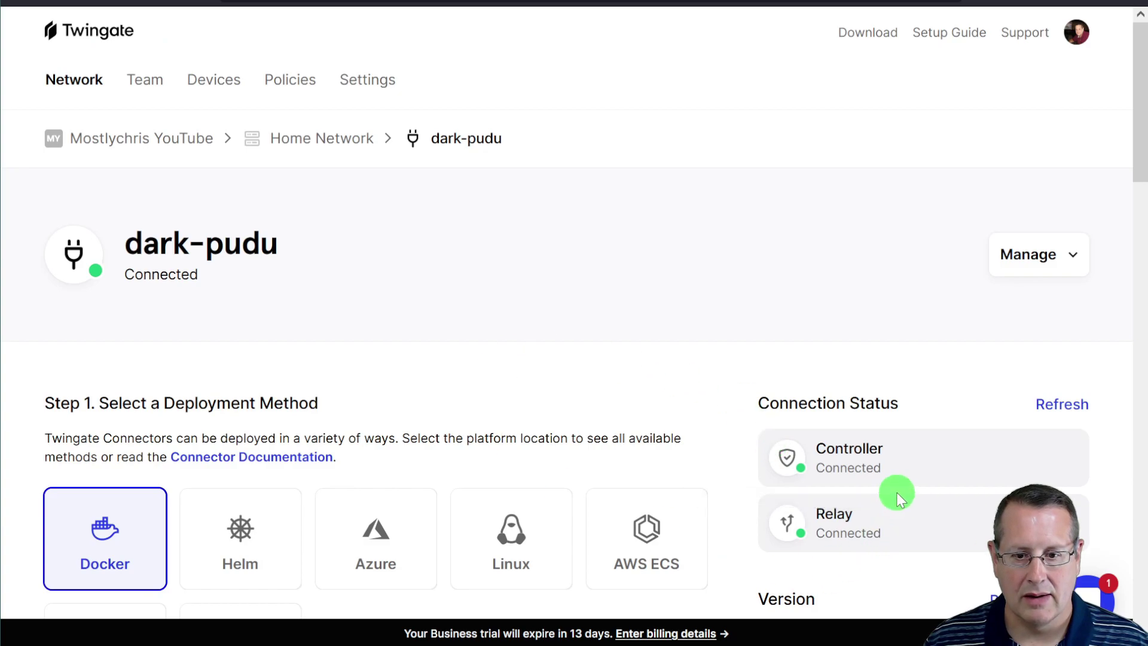
scroll(861, 359, down, 3)
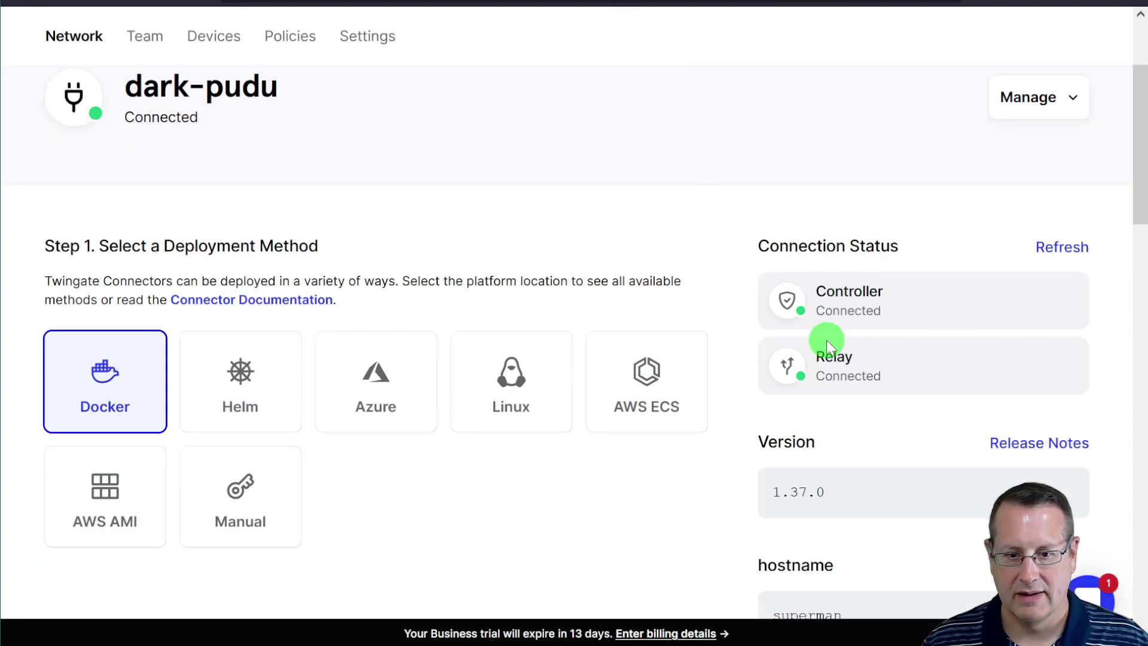
scroll(786, 419, up, 3)
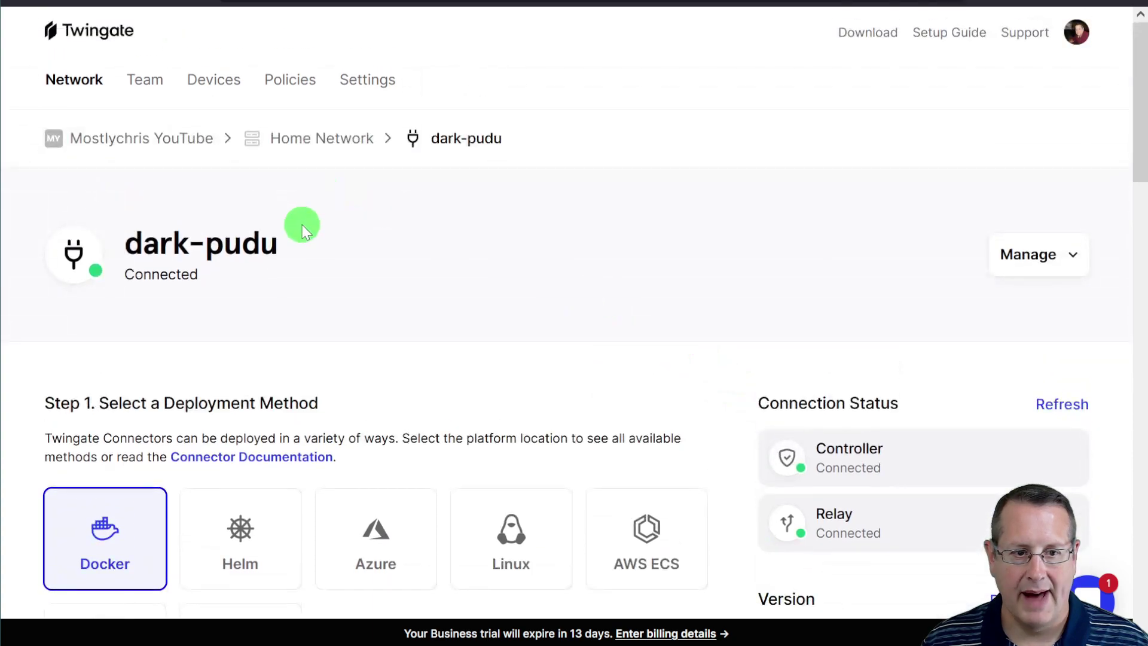
click(295, 155)
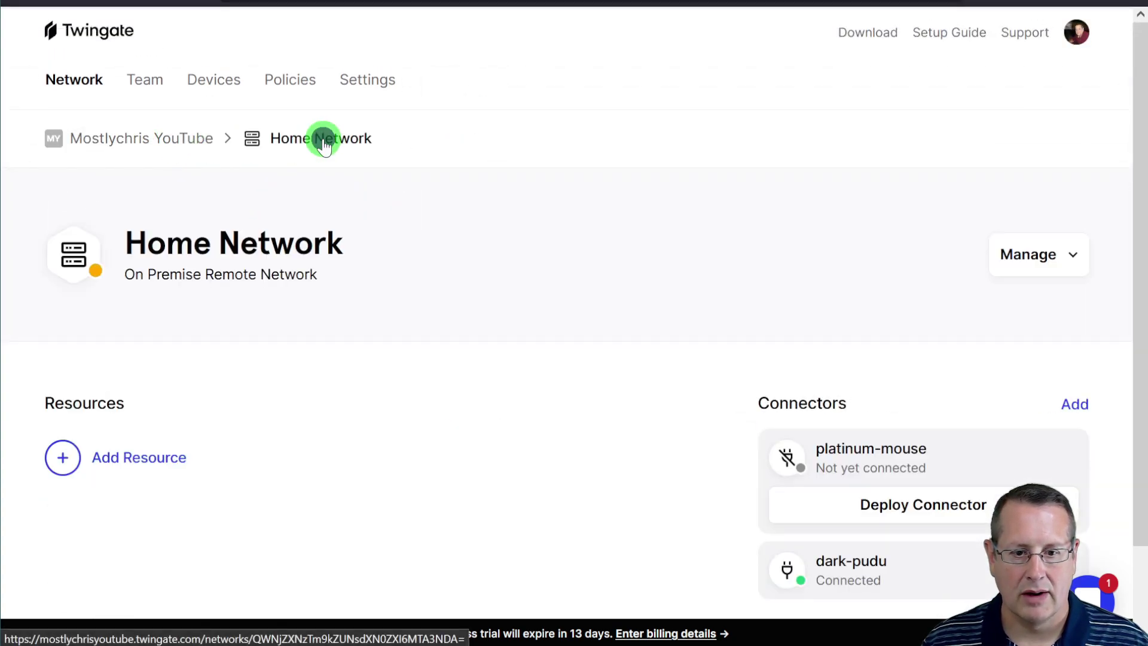
scroll(146, 259, down, 2)
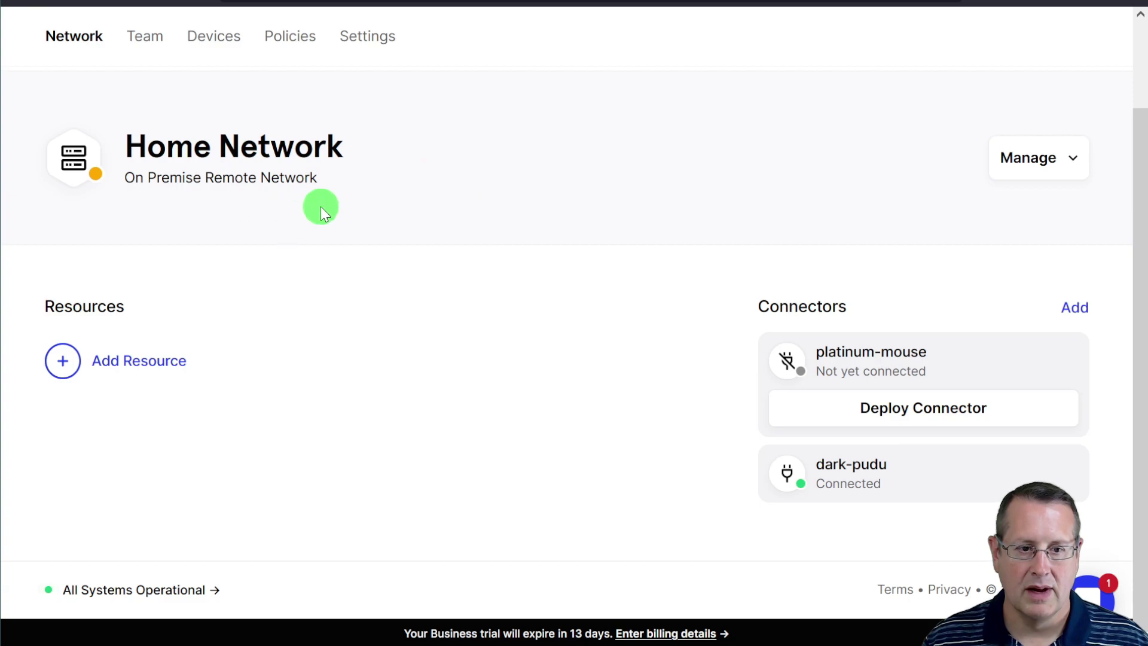
mouse_move(862, 310)
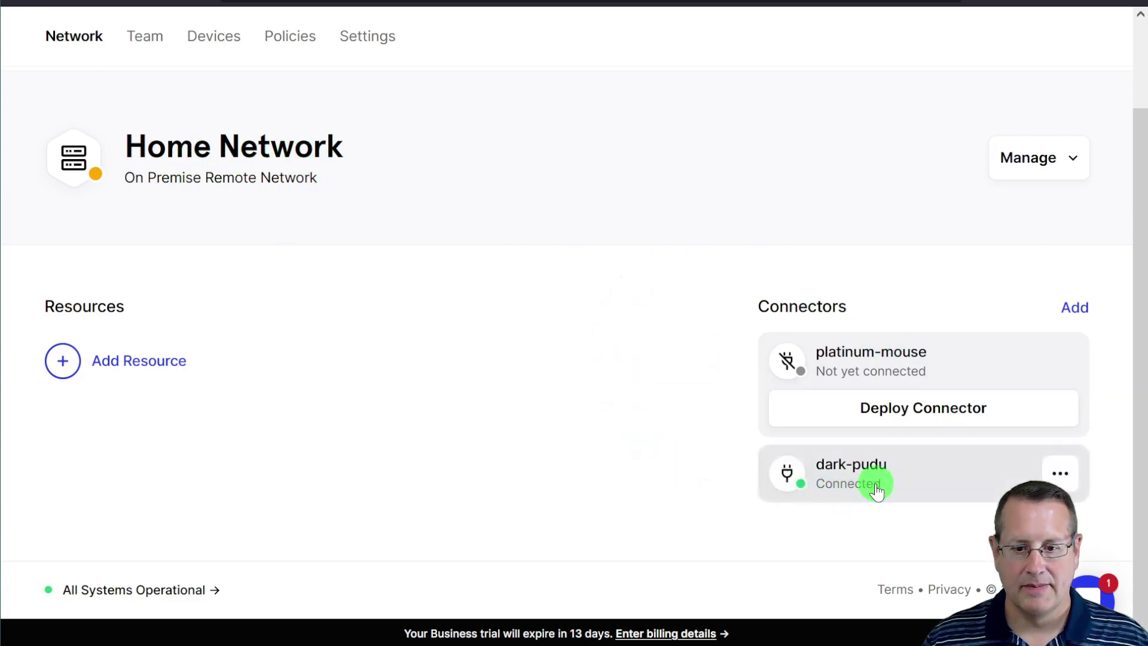
scroll(118, 461, up, 2)
- Start a new CIDR resource in the Home Network, labelled Home Assistant Pi with the address 172.16.1.158
click(119, 469)
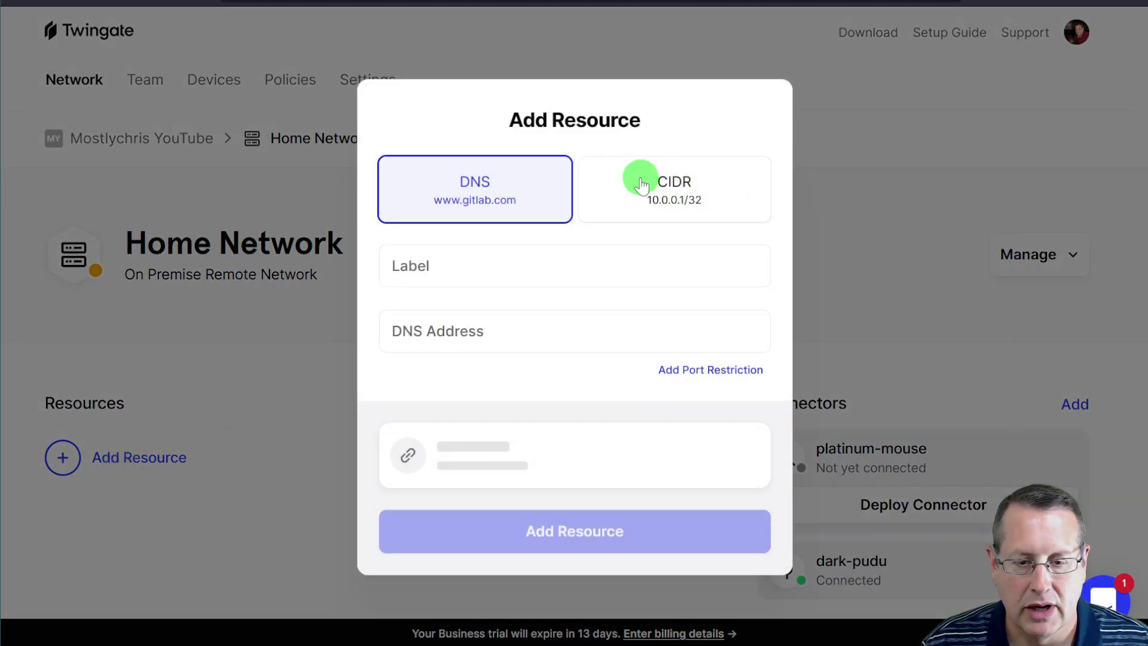
click(688, 177)
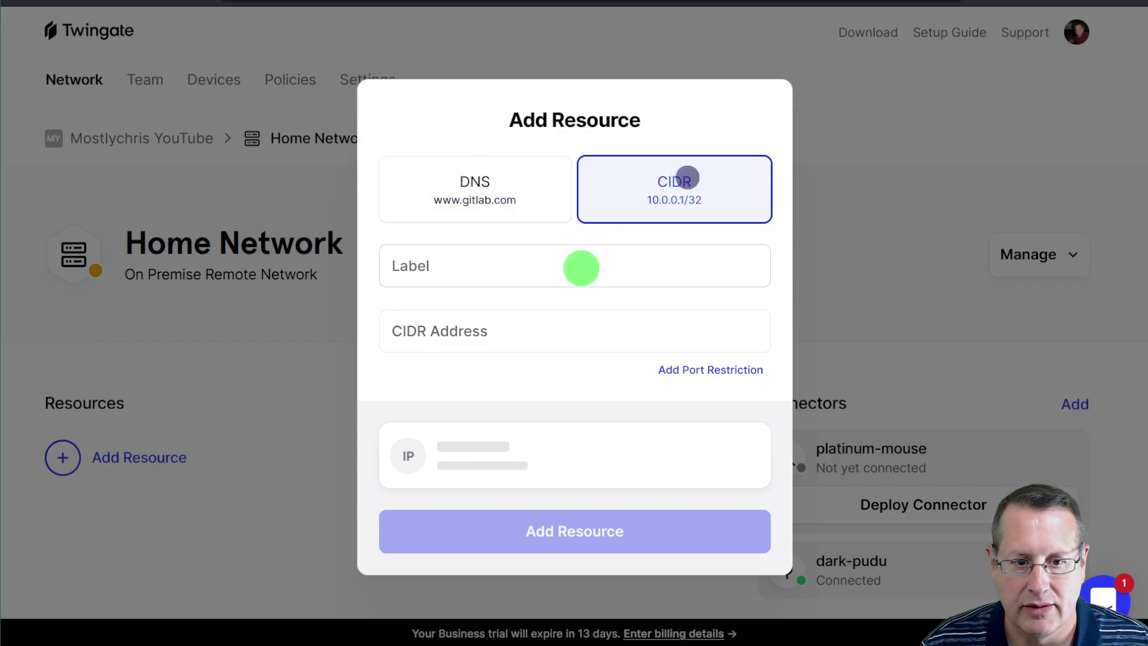
click(581, 267)
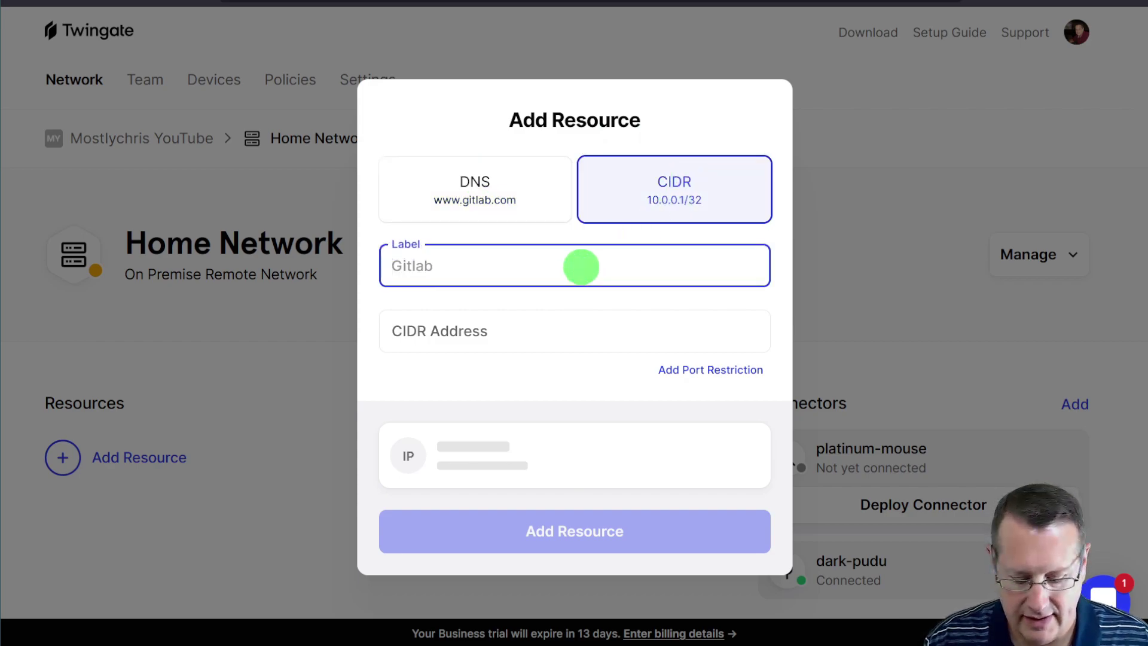
text(Home Assistant Pi)
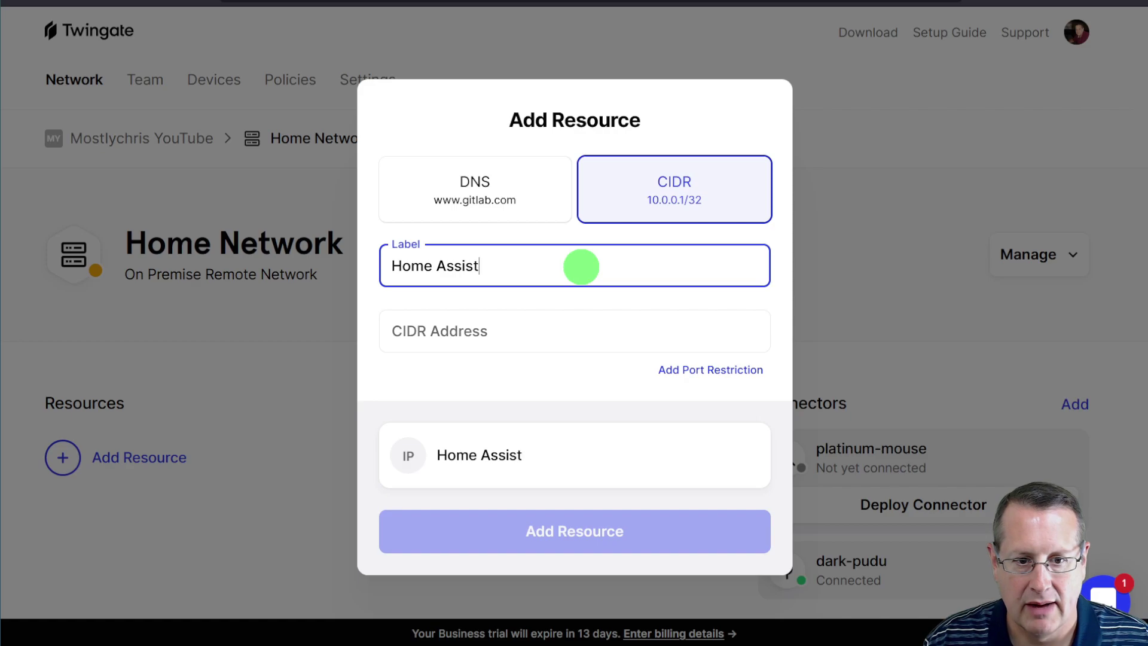
key(Tab)
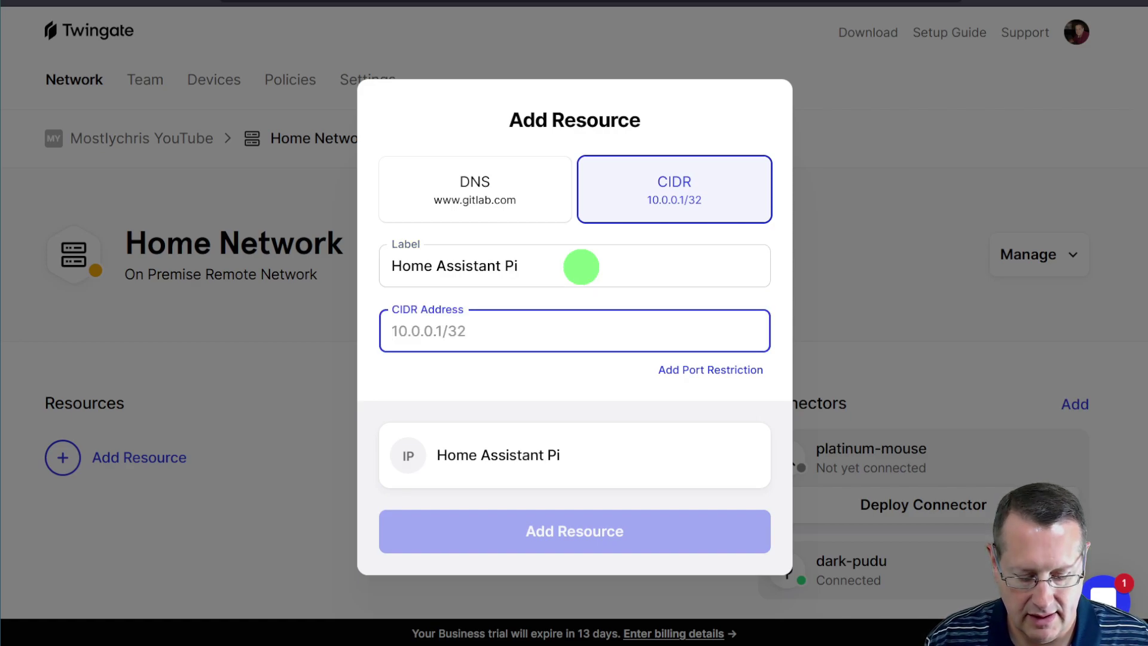
text(172.1)
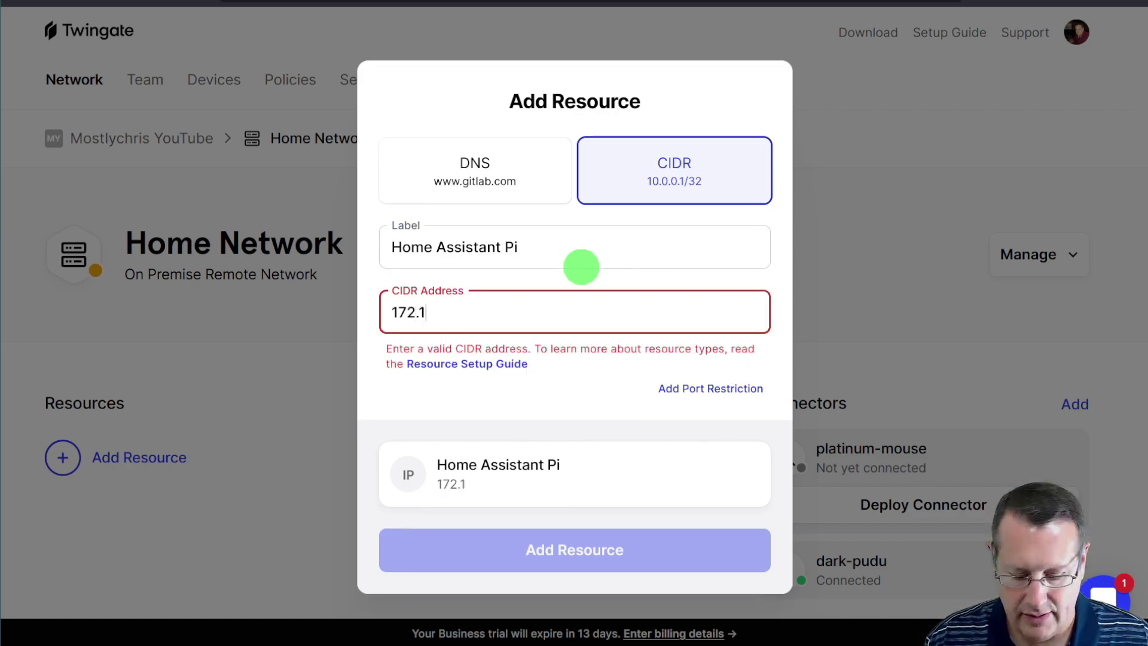
text(6.1.158)
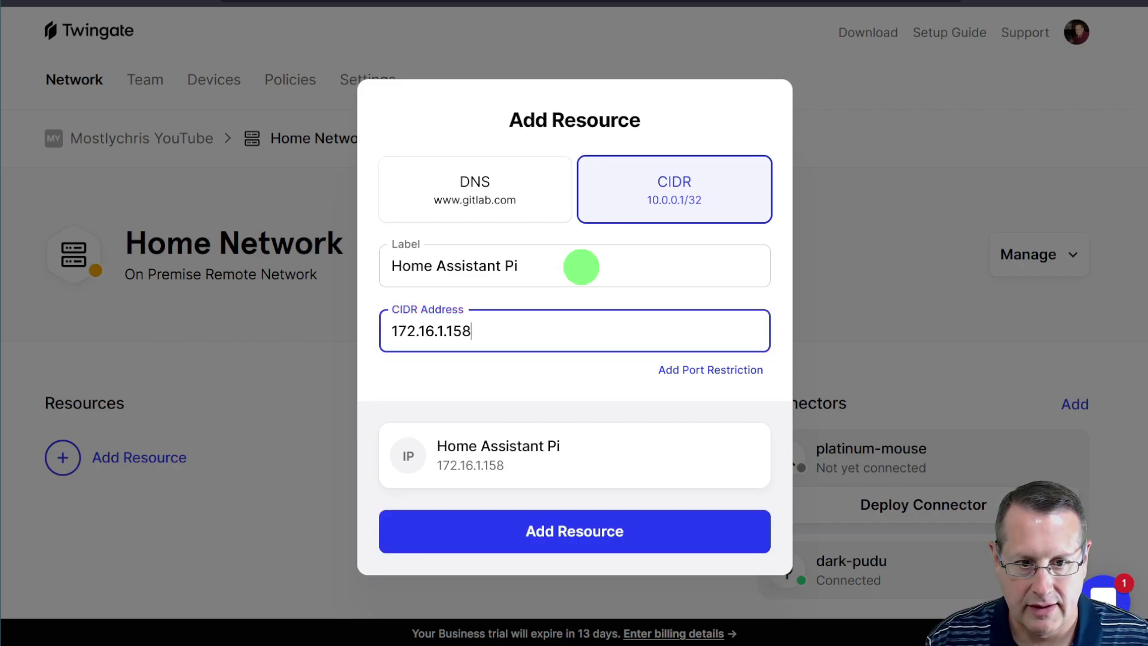
- Restrict the Home Assistant Pi resource to port 8123 and add it to the network
click(742, 370)
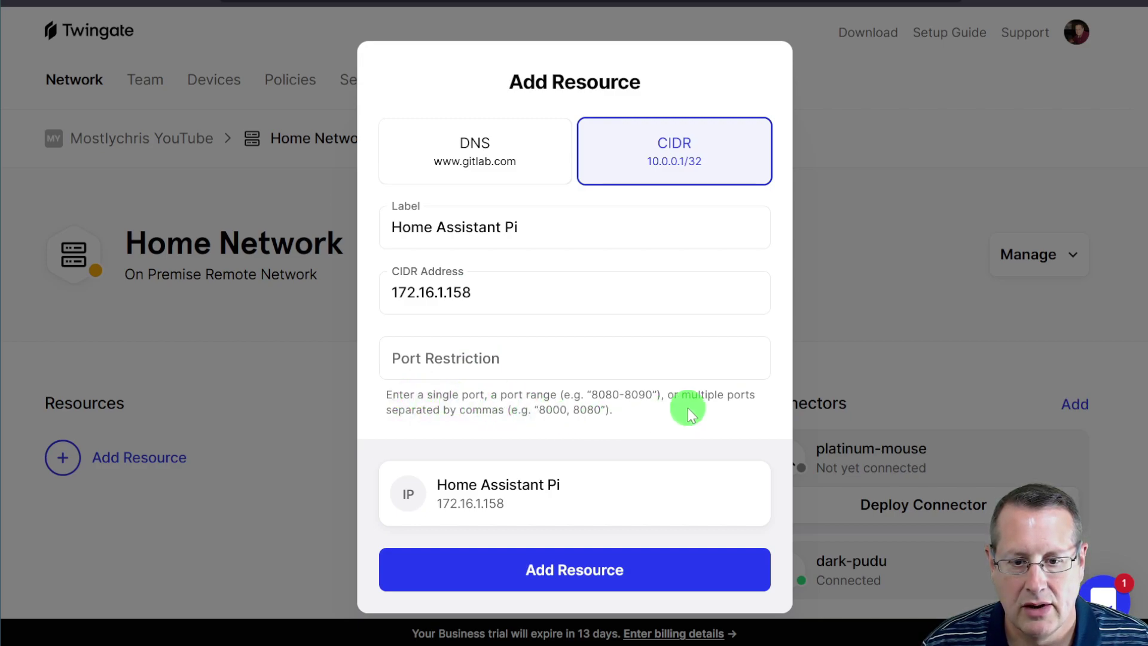
click(486, 364)
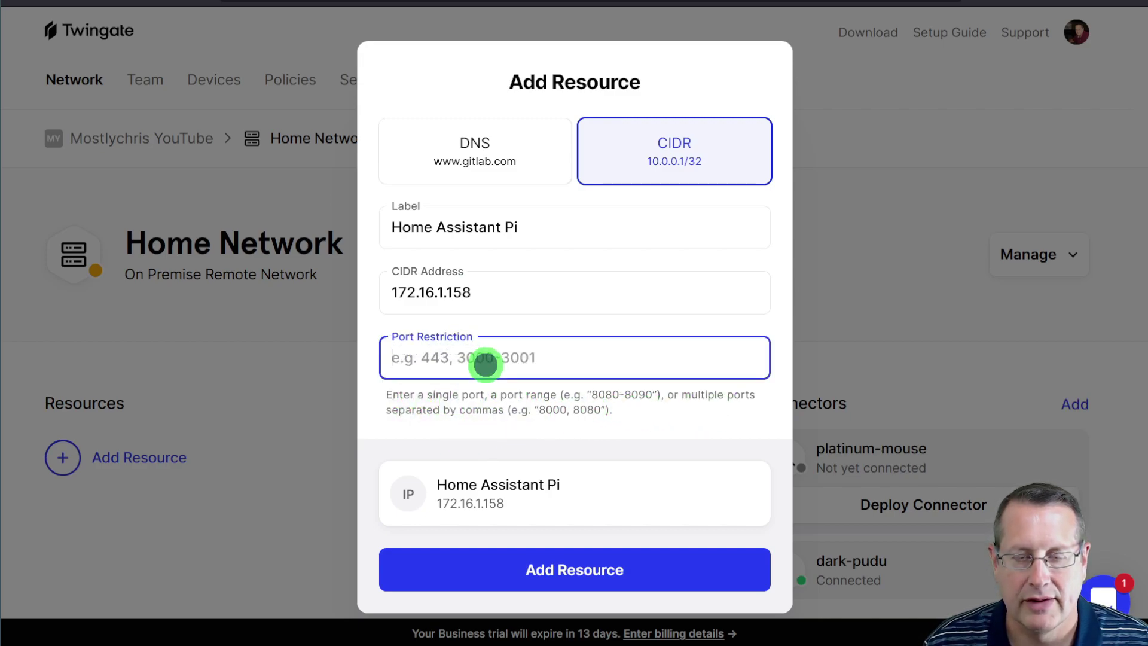
text(8123)
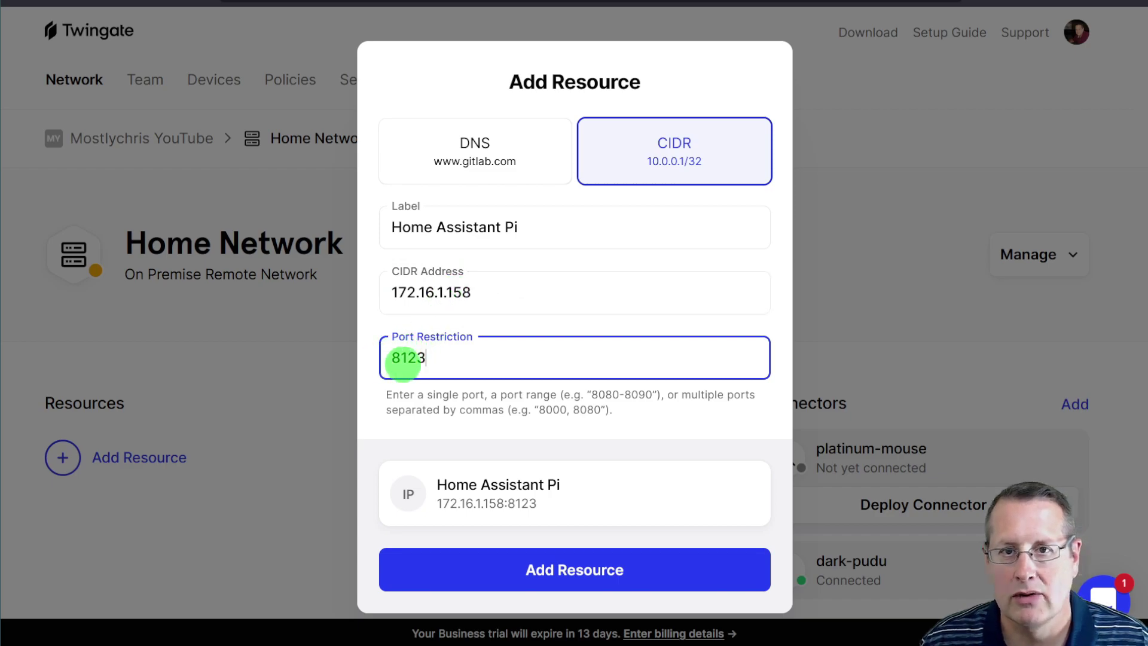
click(598, 571)
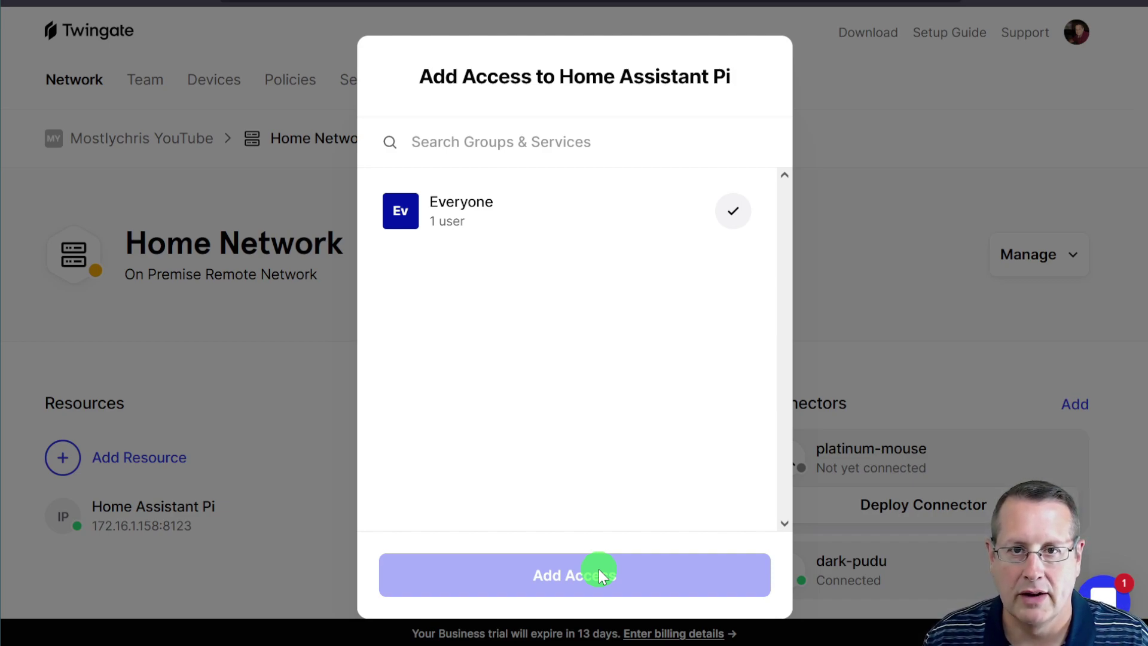
- Grant the Everyone group access to the Home Assistant Pi resource
click(735, 221)
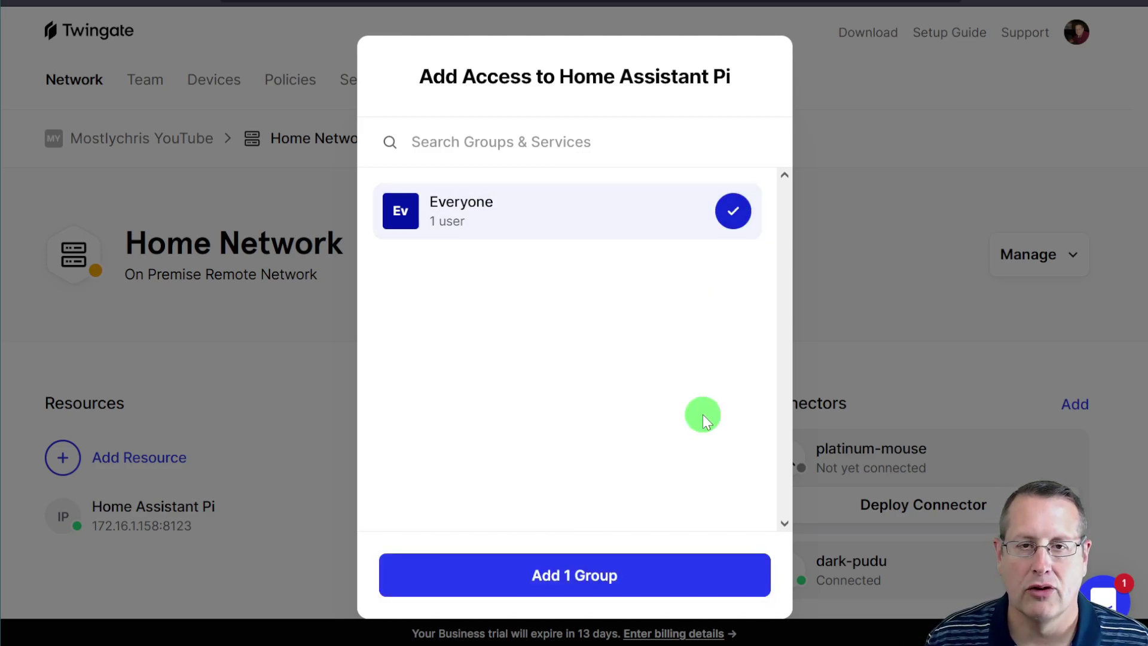
click(603, 587)
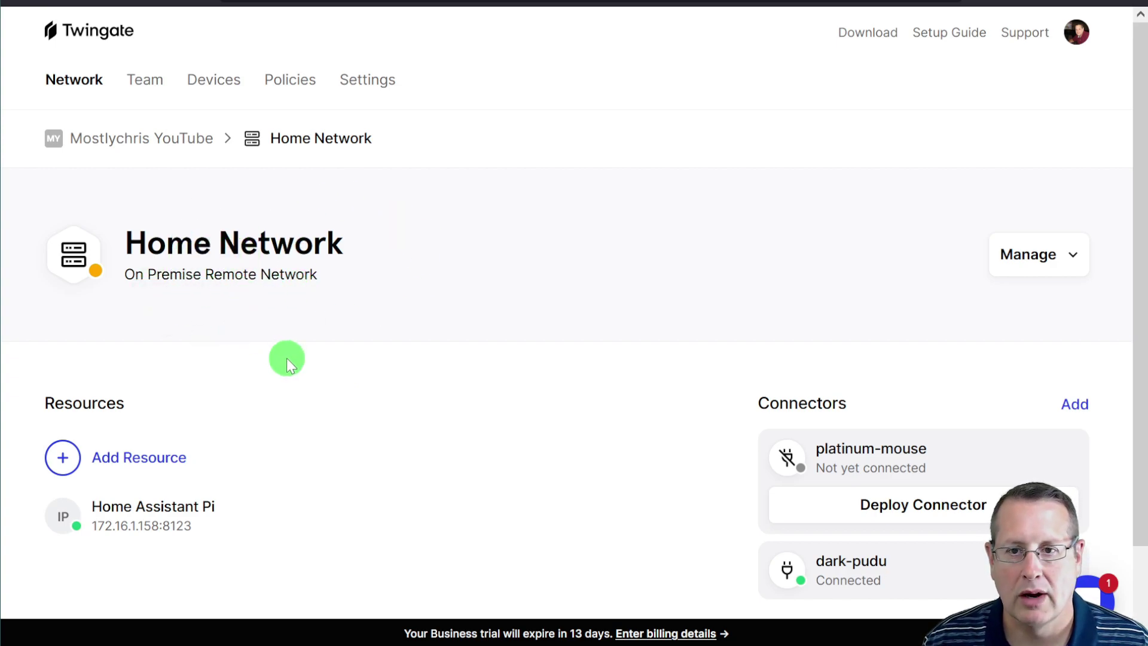
scroll(286, 358, down, 2)
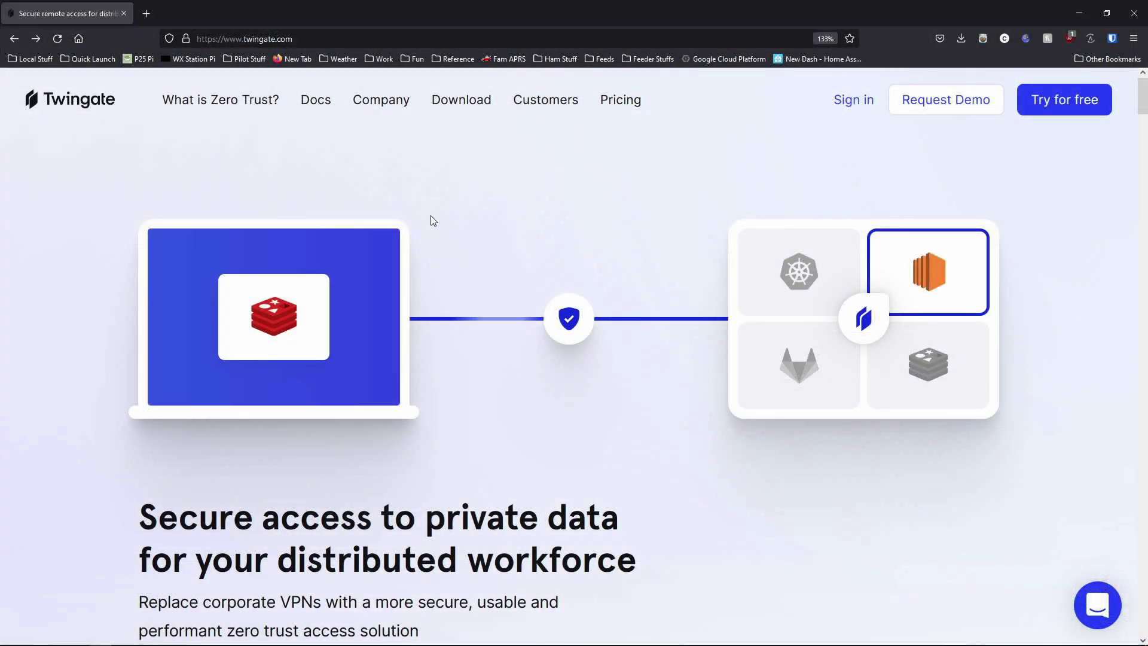
- Download the Windows client from the Twingate website, allow it to make changes, and complete its setup wizard
mouse_move(474, 108)
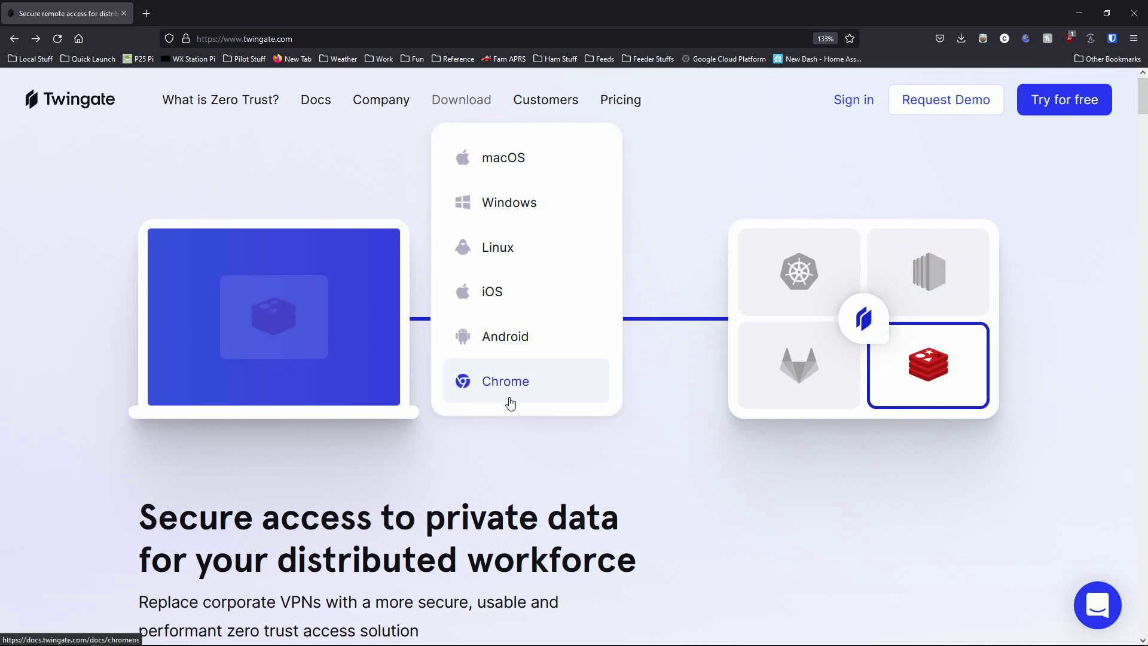
click(527, 220)
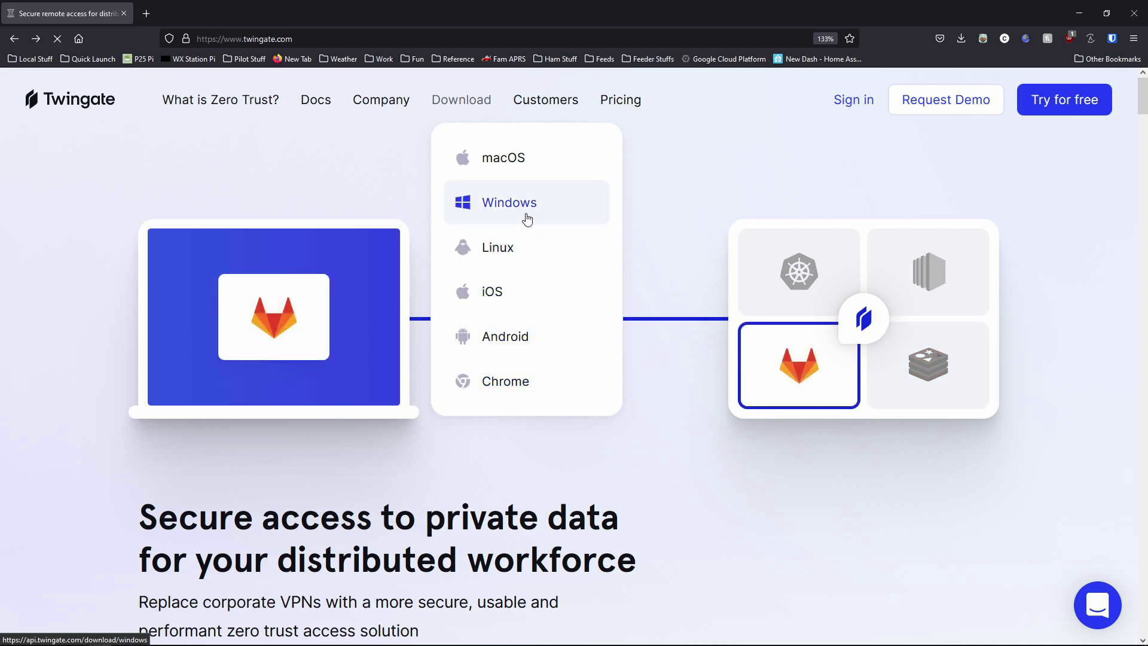
click(798, 66)
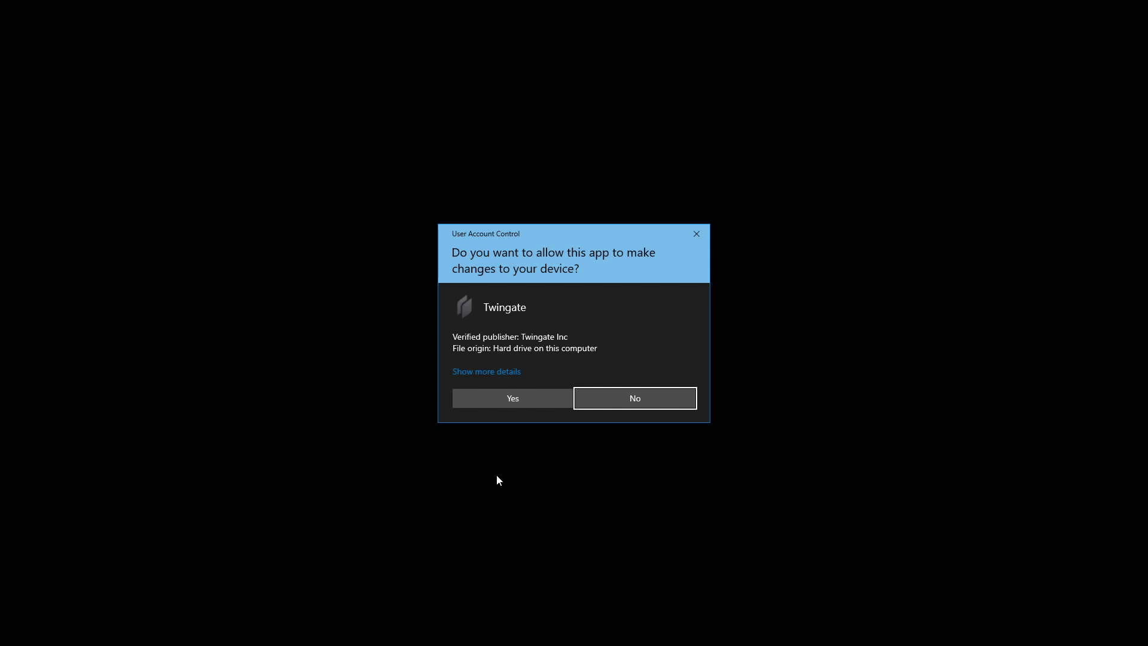
click(515, 404)
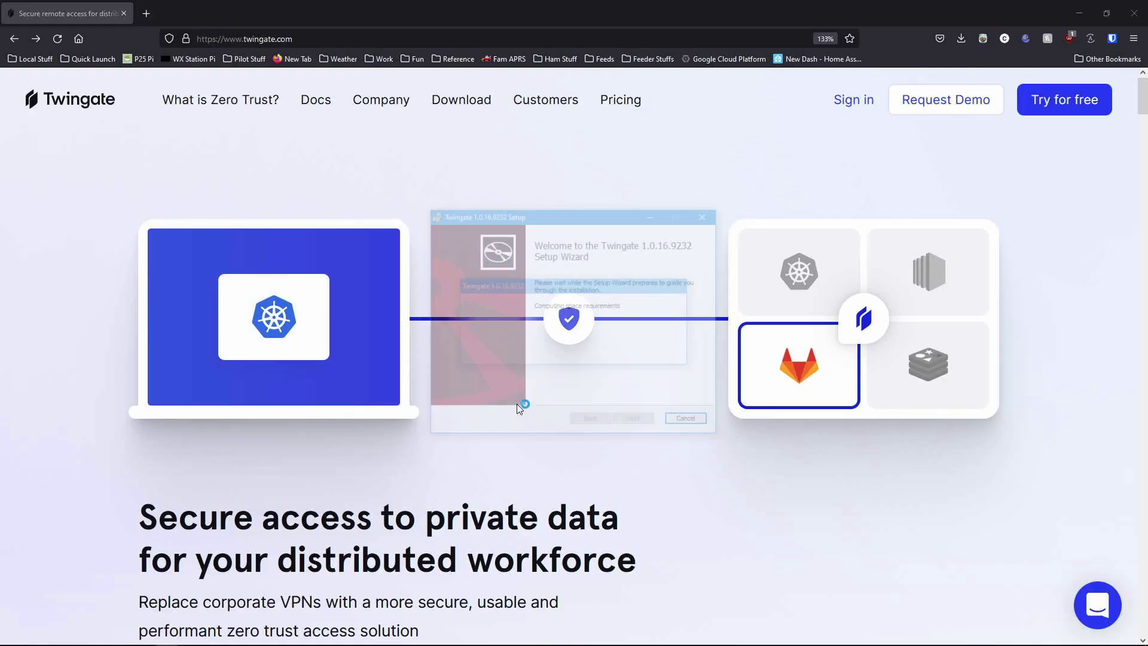
click(631, 422)
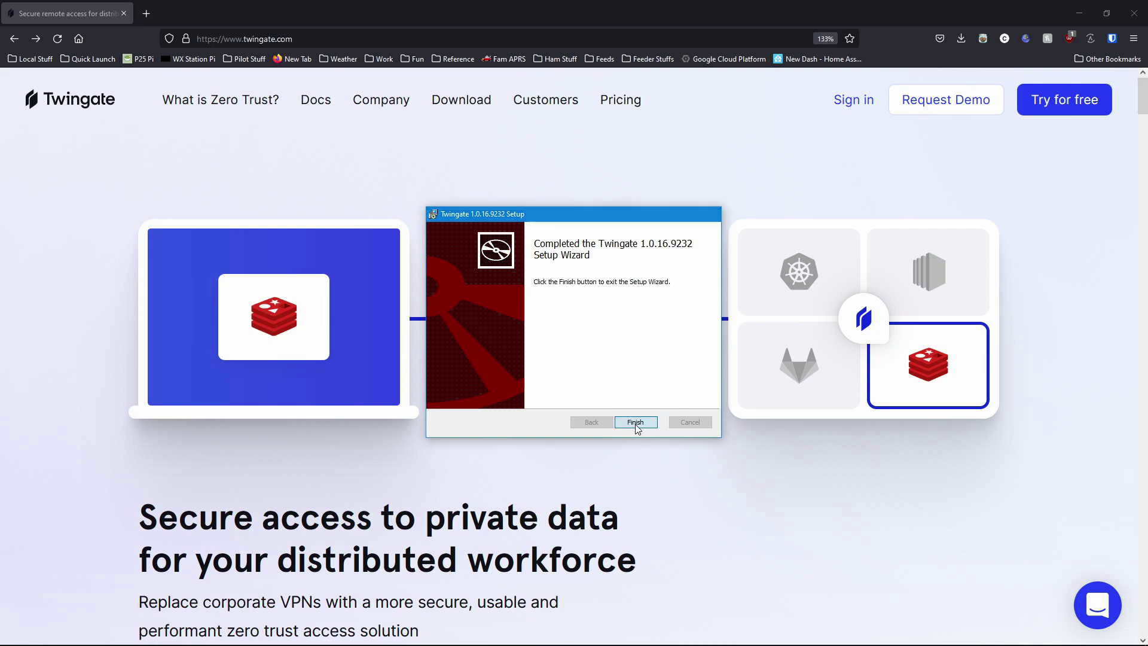
click(636, 423)
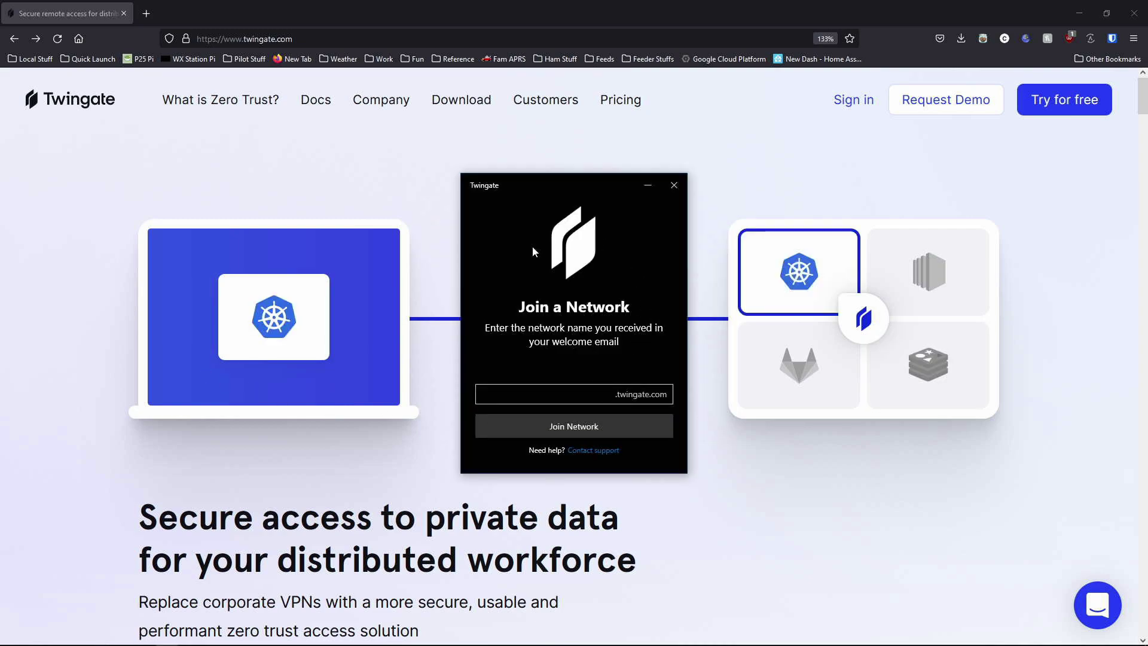
click(539, 401)
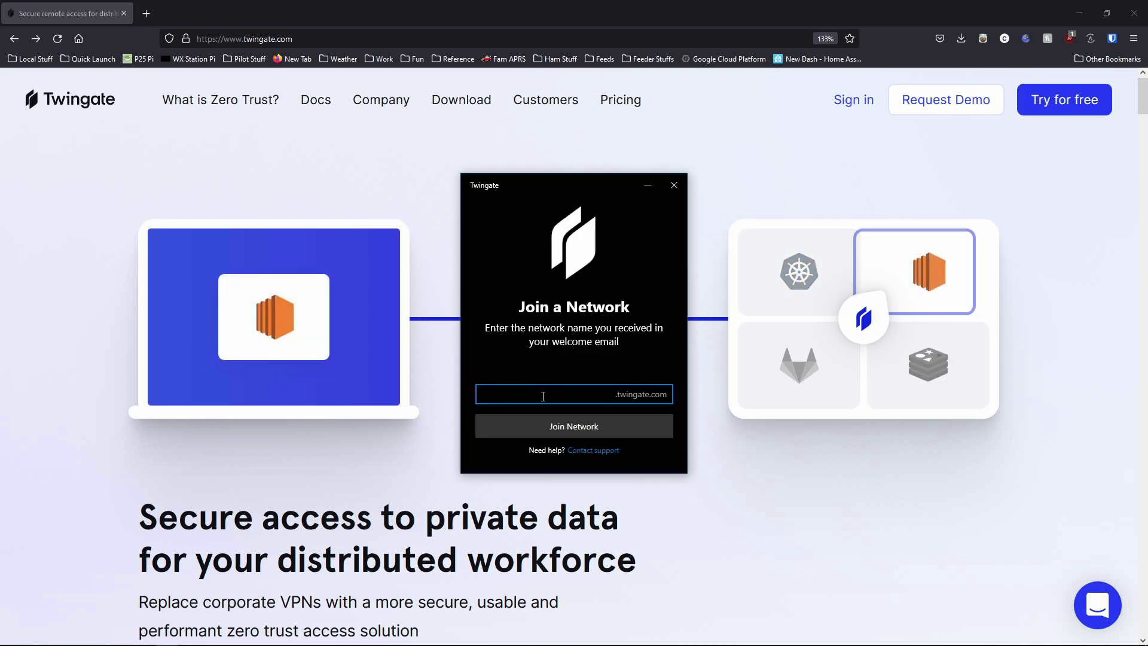
text(msotl)
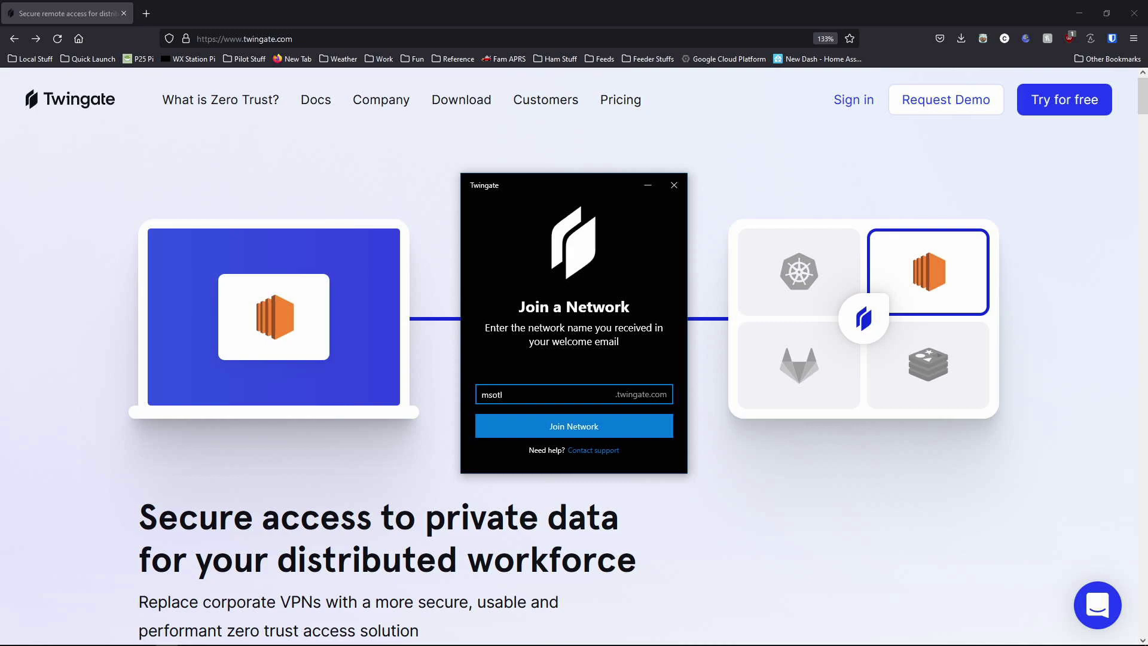
text(t)
key(BackSpace)
key(BackSpace)
key(BackSpace)
key(BackSpace)
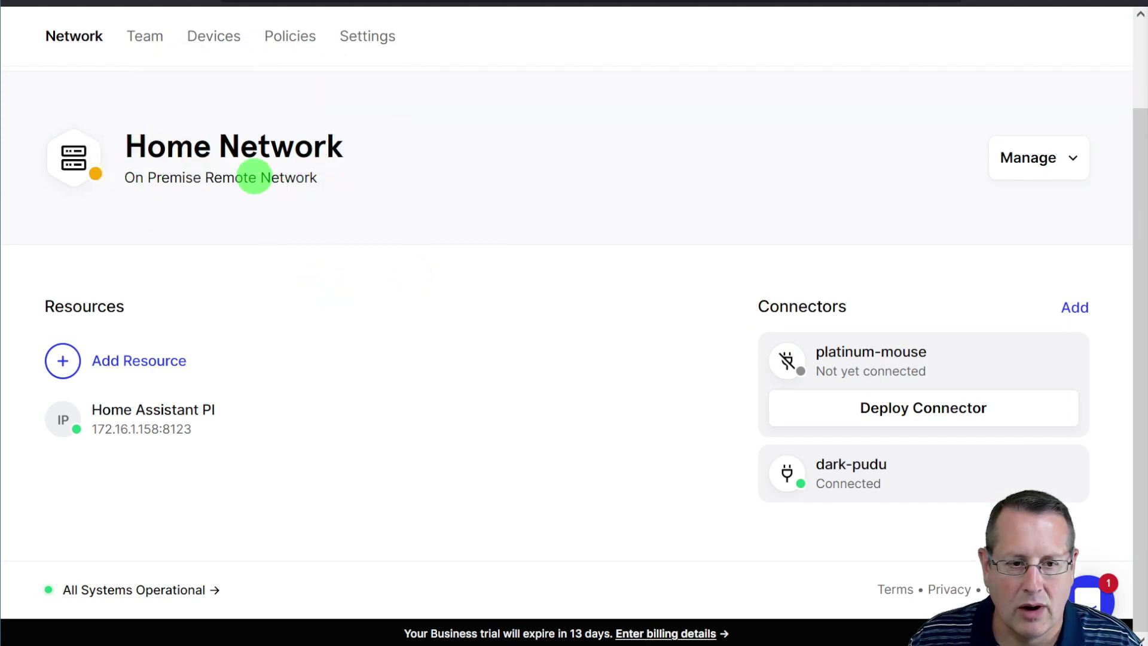
- Join the mostlychrisyoutube network in the Twingate client and sign in with Google
scroll(238, 239, up, 2)
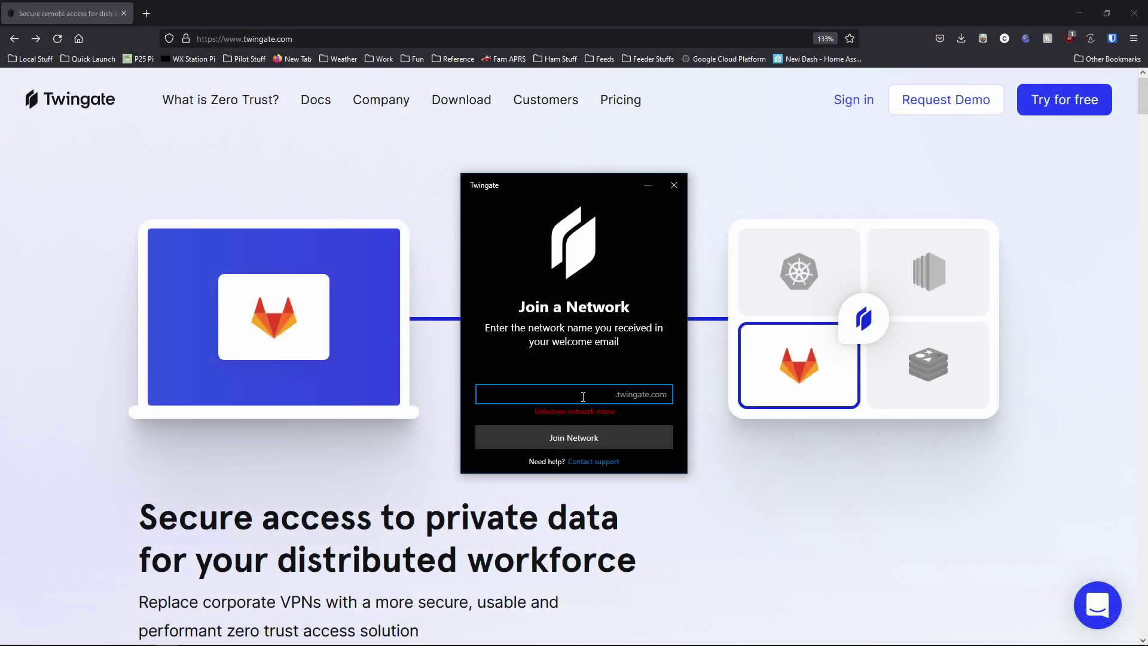
text(mo)
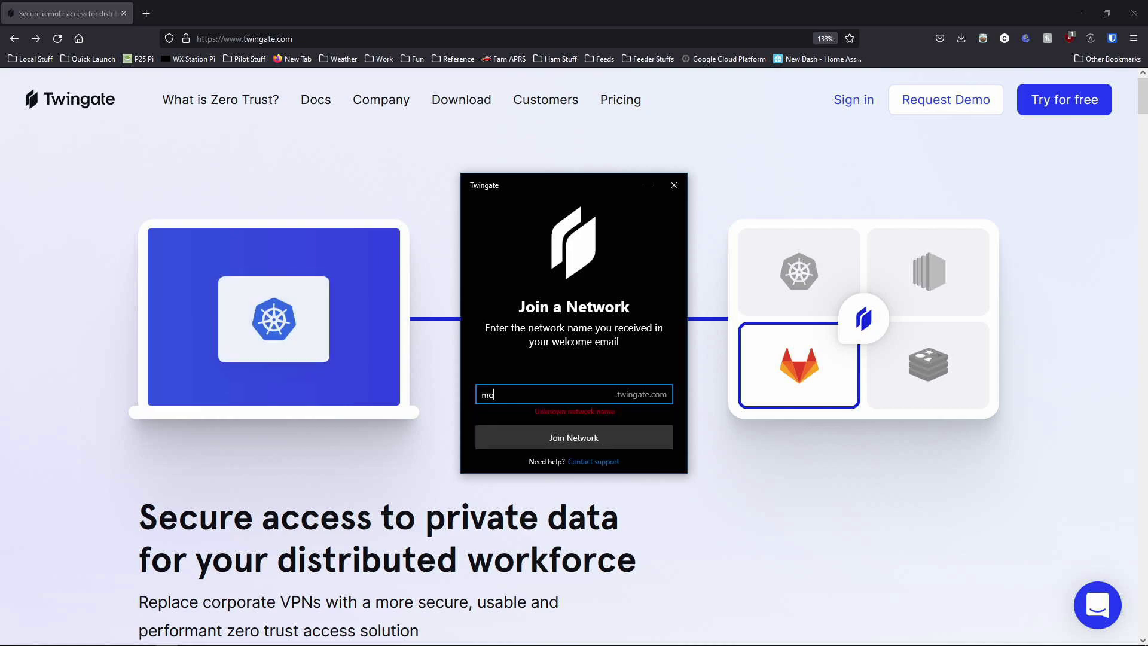
text(stlychrisyoutube)
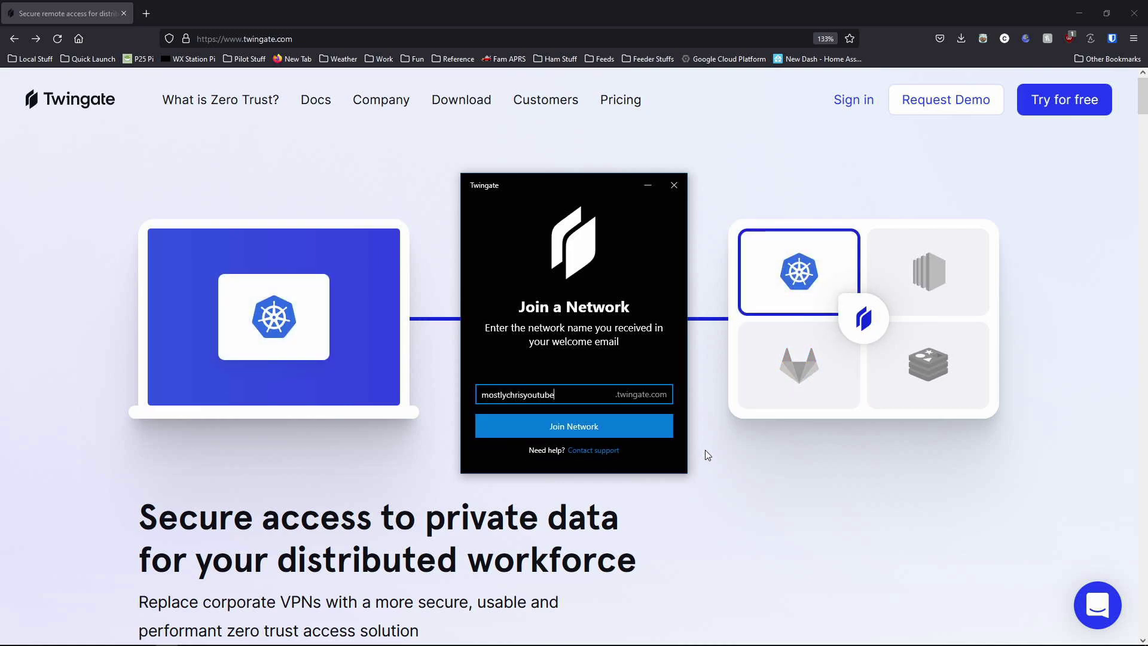
click(634, 436)
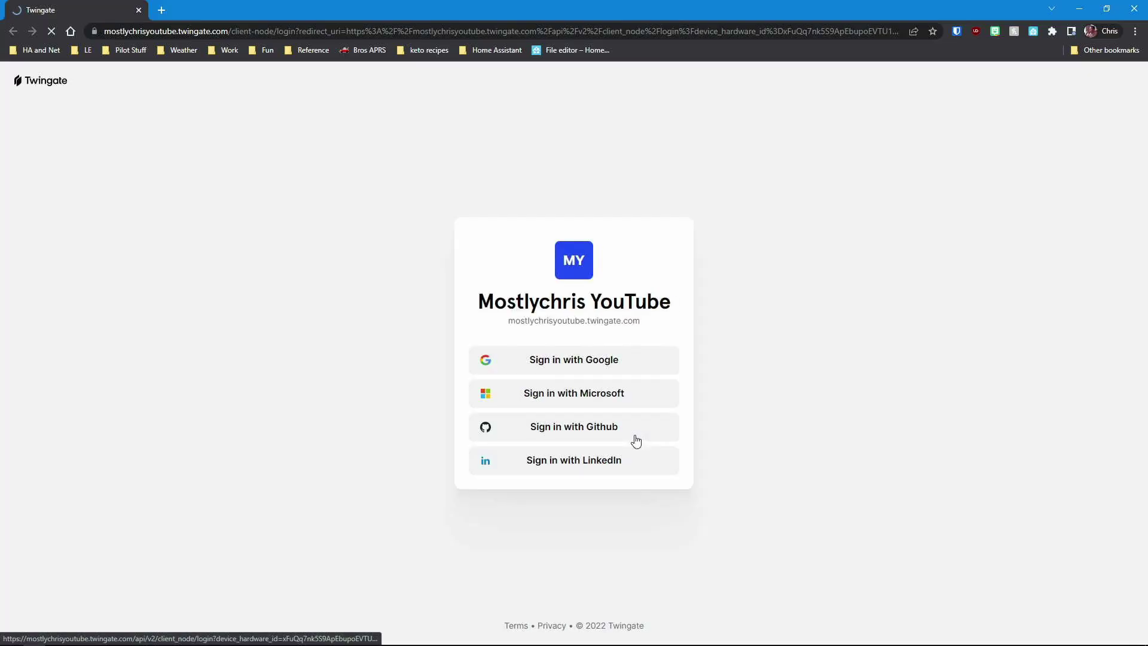
click(571, 363)
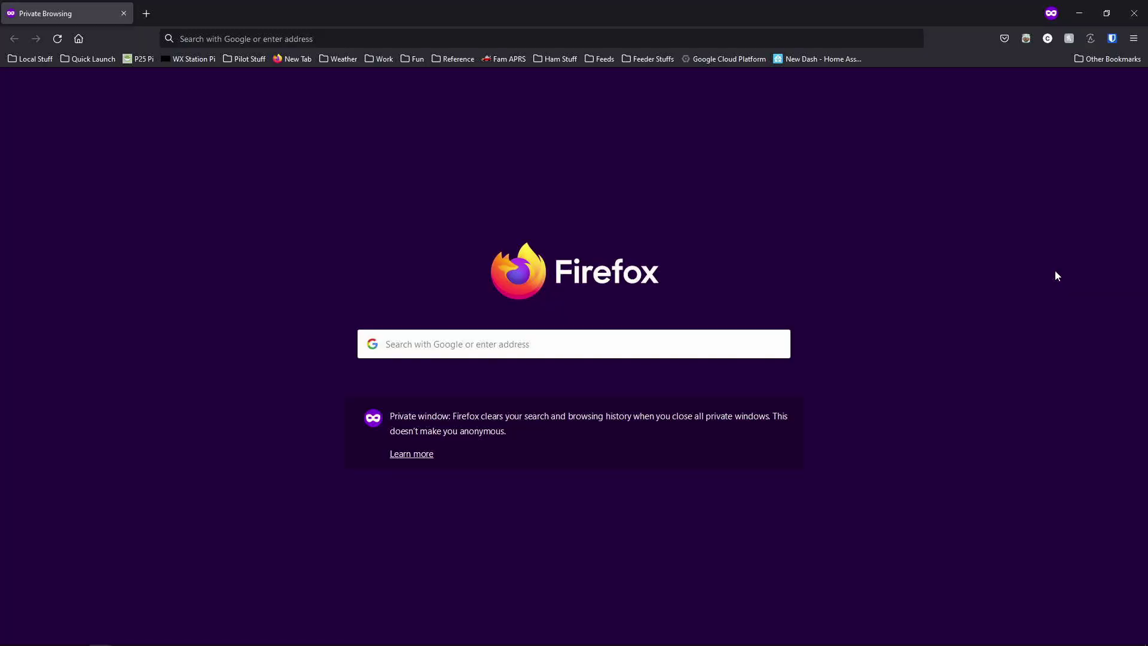
- Open Home Assistant at 172.16.1.158:8123 in a private Firefox window and enter the account username to sign in
mouse_move(1069, 629)
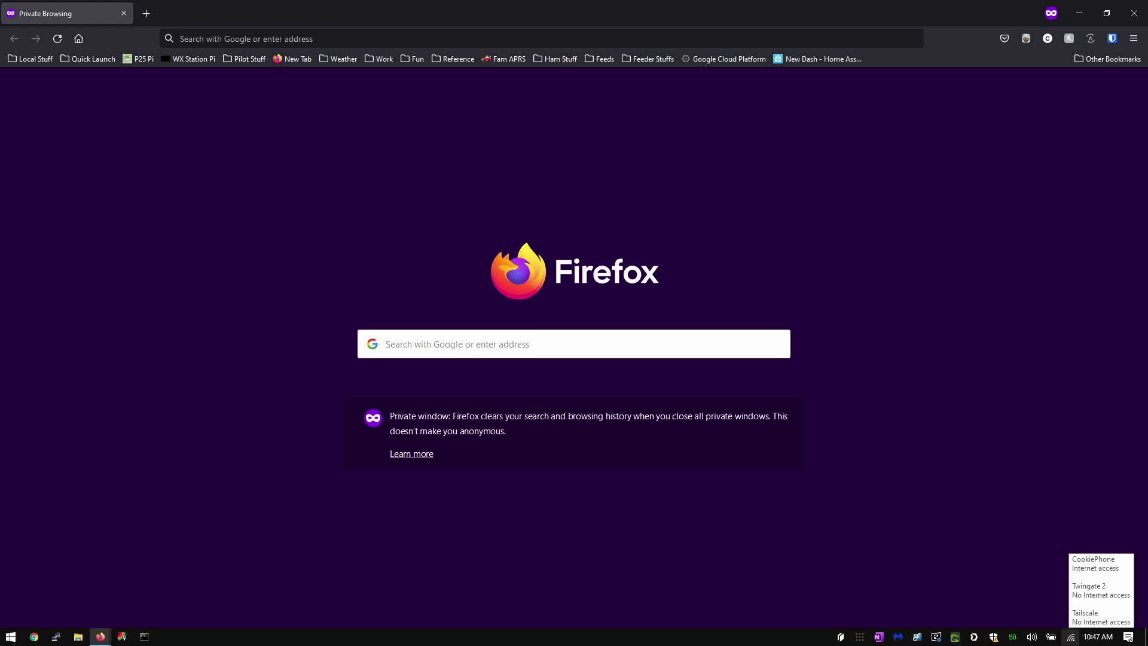
click(503, 42)
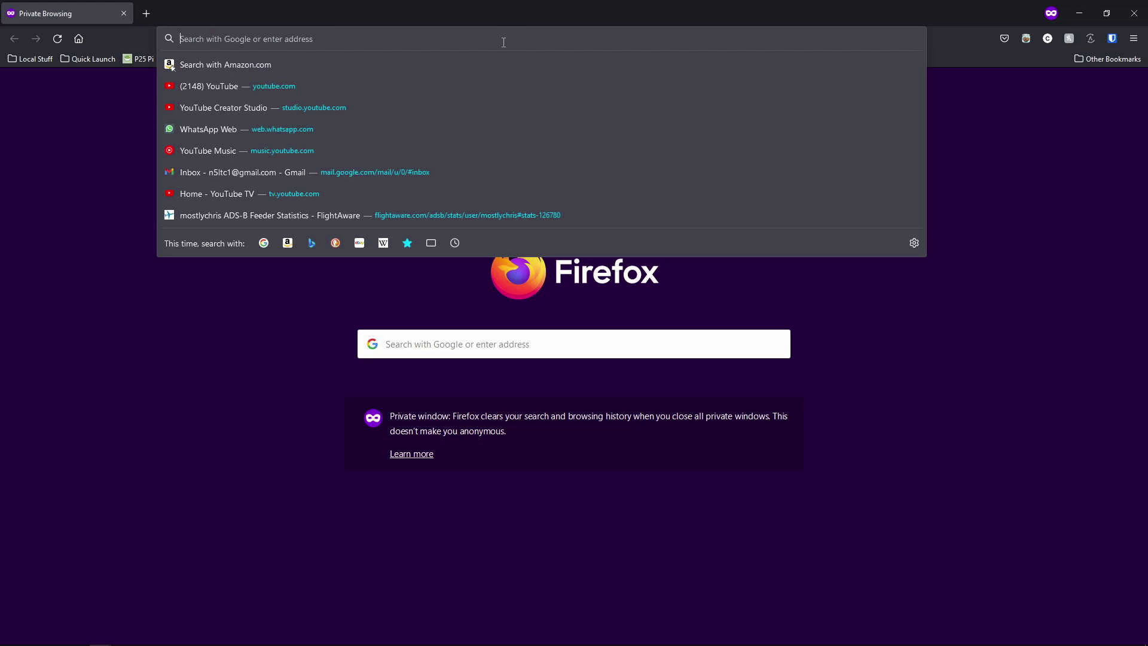
text(172.16.1.158)
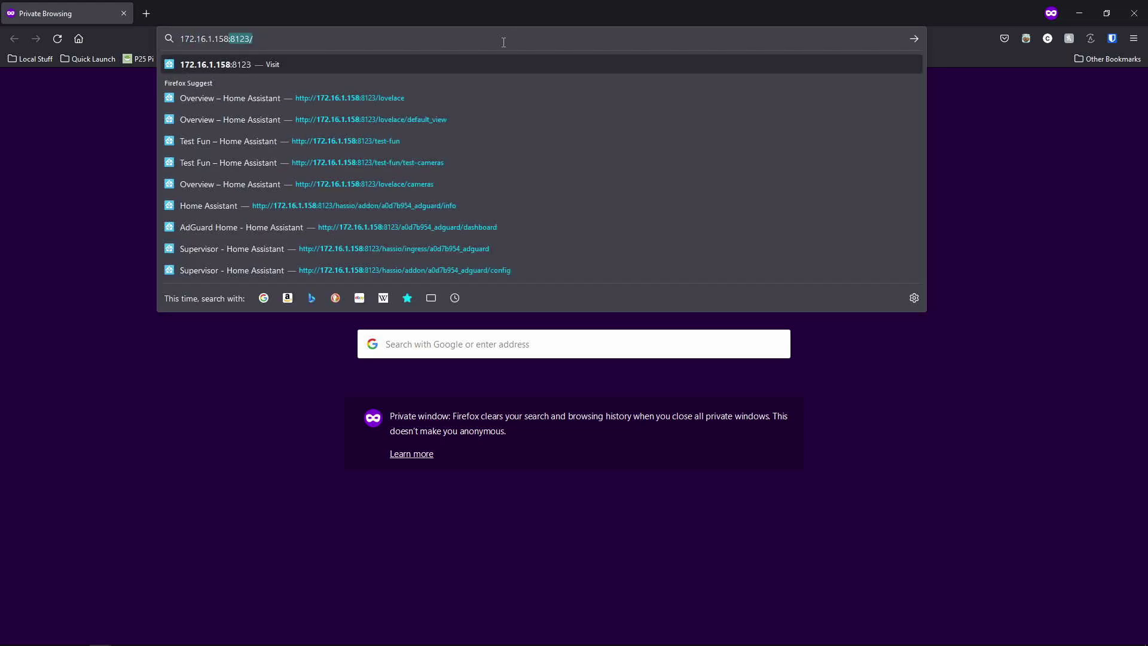
key(Return)
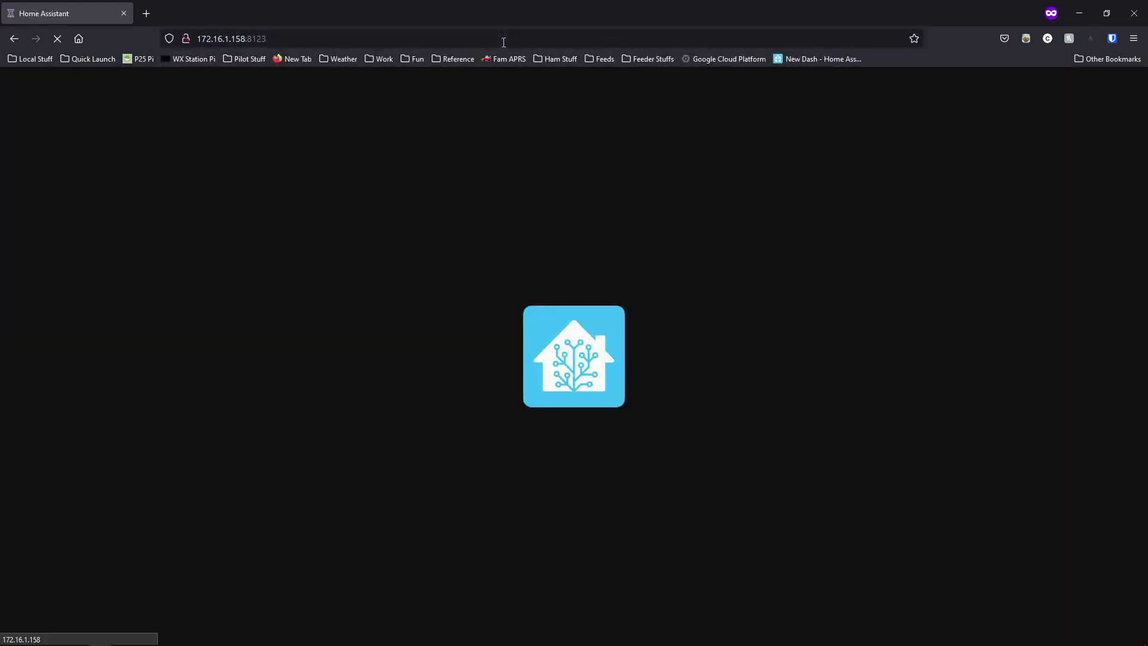
text(chri)
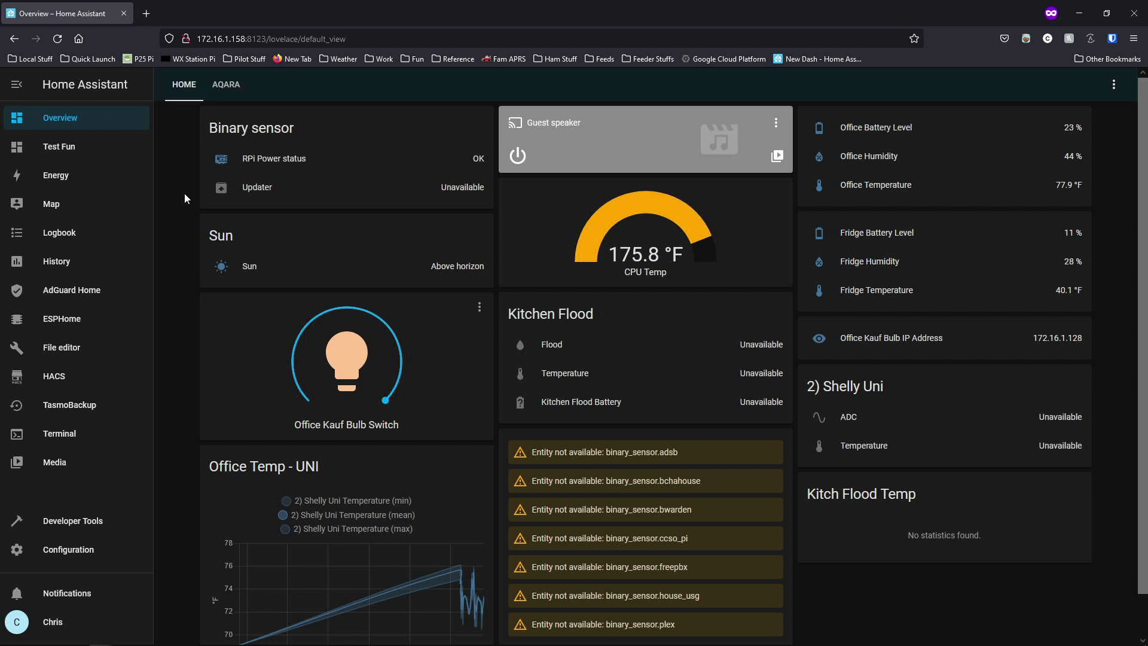
- Review the Home Assistant Overview dashboard and reload the page to test the remote connection
scroll(266, 199, down, 1)
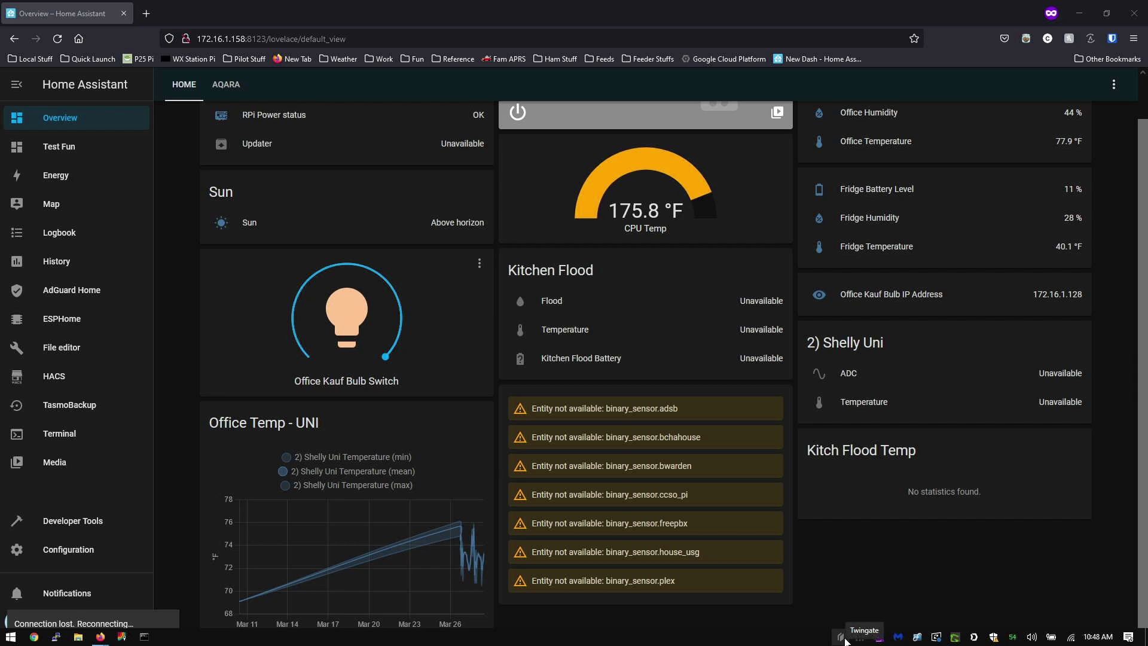
click(59, 38)
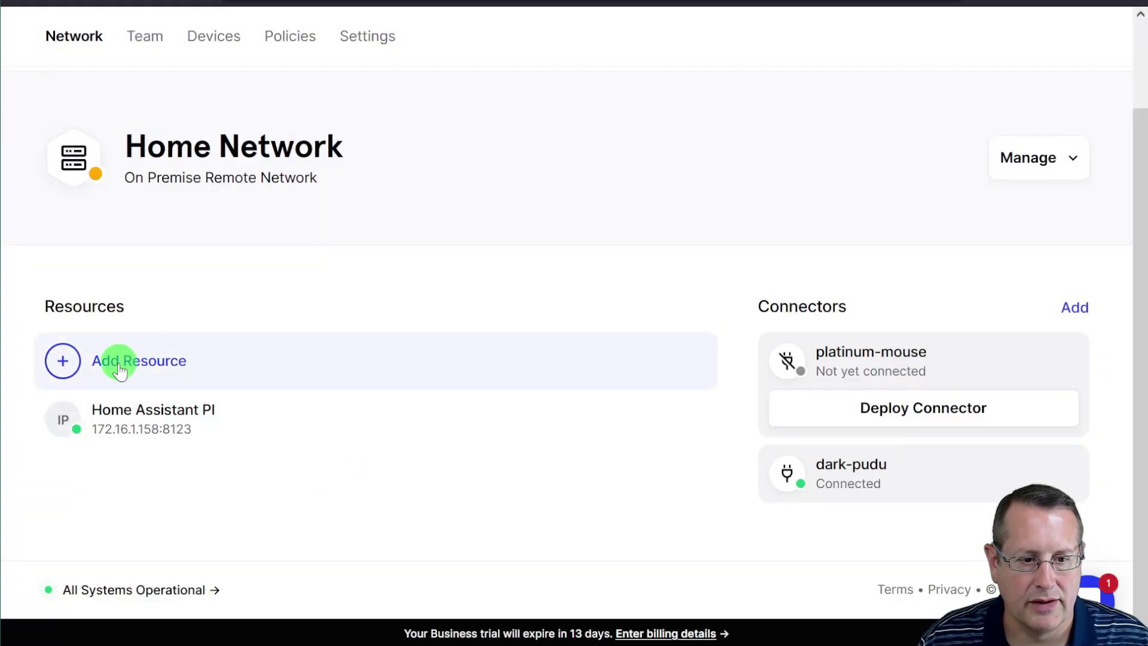
- Start a new CIDR resource in Home Network labelled Plex with the address 172.16.1.193
click(119, 362)
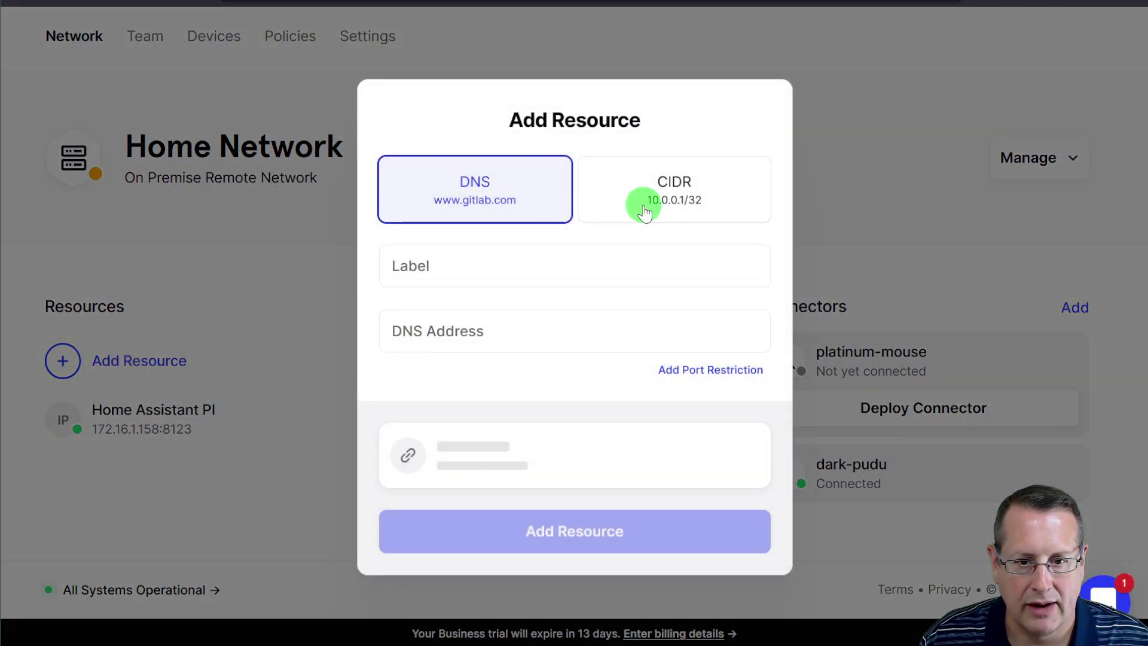
click(644, 213)
click(571, 268)
text(Plex)
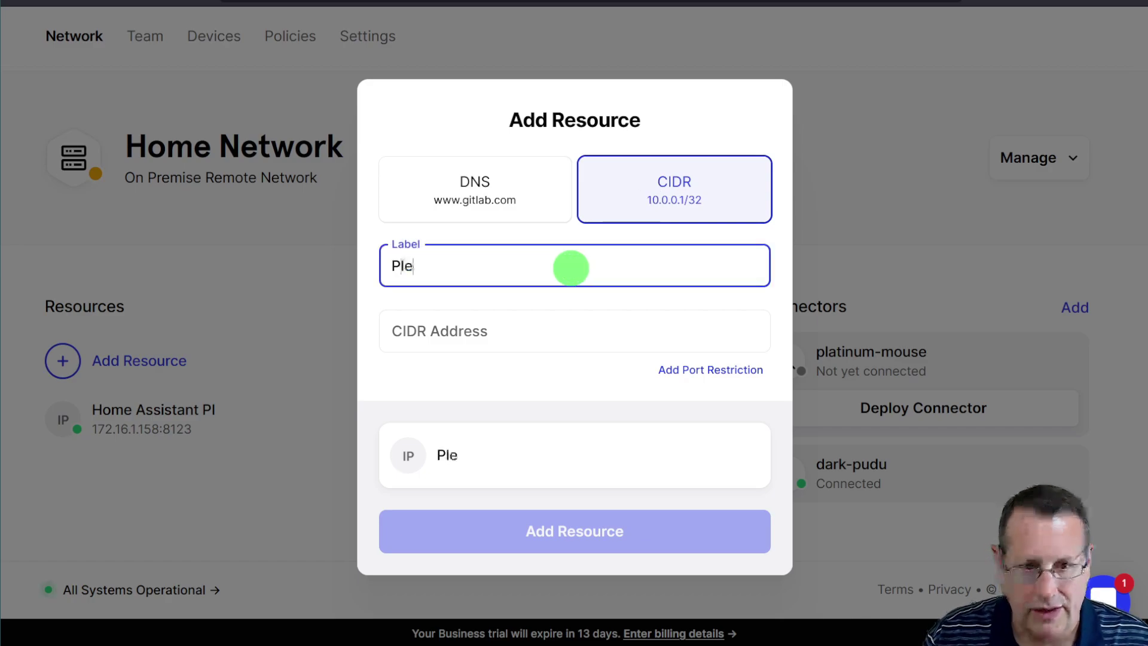
key(Tab)
text(172)
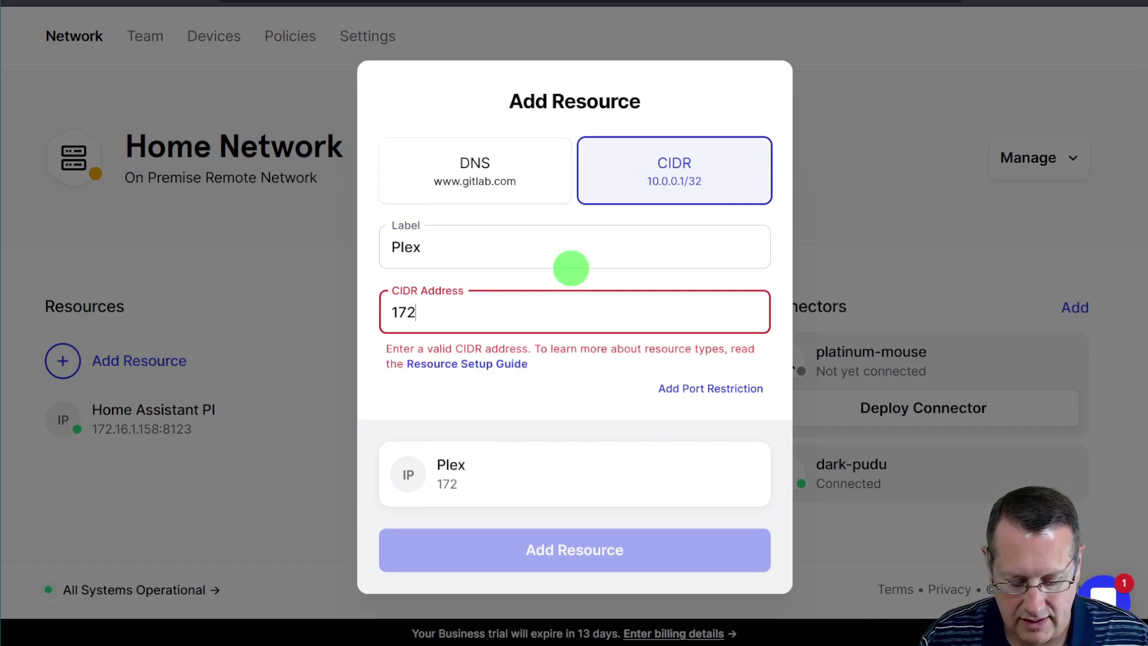
text(.16.1.193)
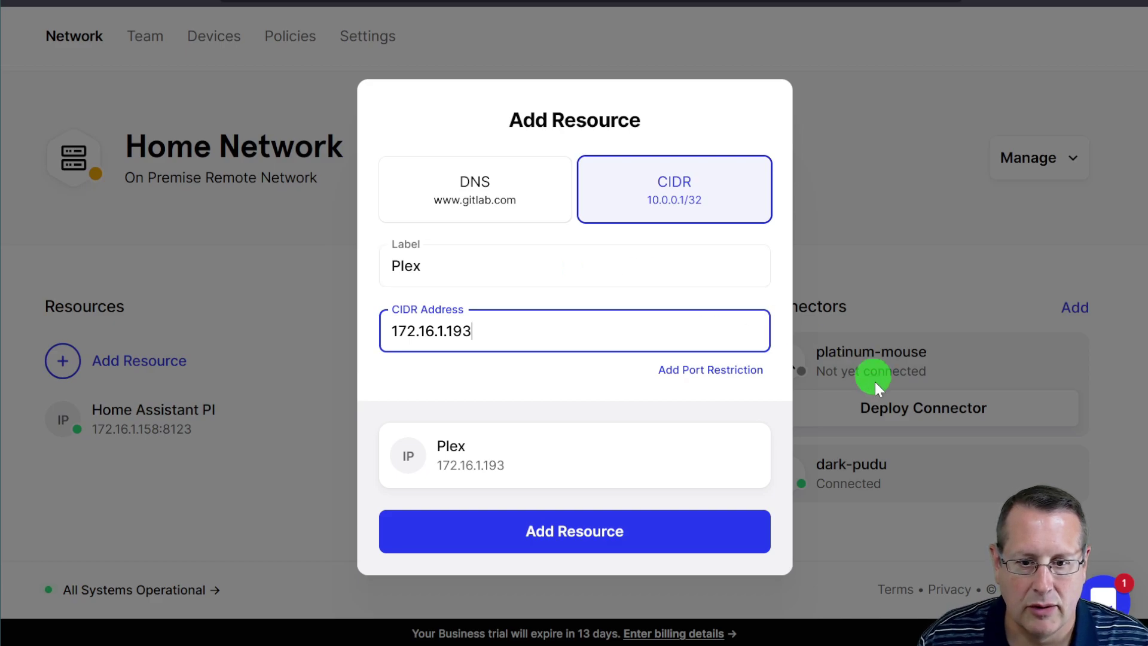
- Restrict the Plex resource to port 32400, then add it with access for the Everyone group
click(746, 366)
click(557, 359)
text(32400)
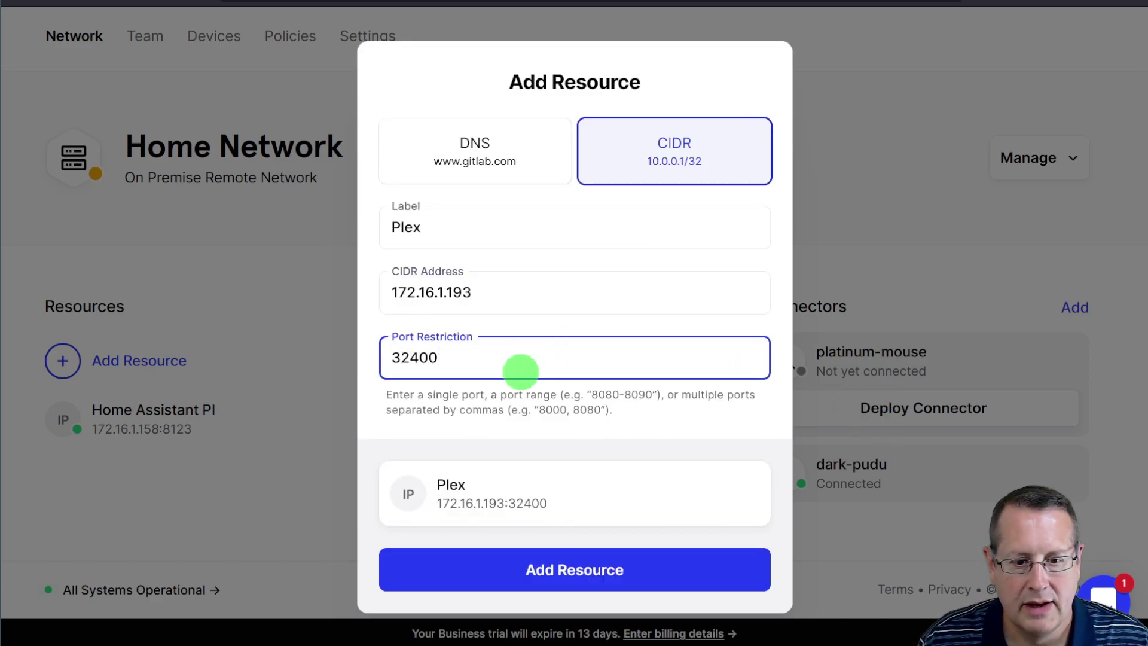
click(586, 569)
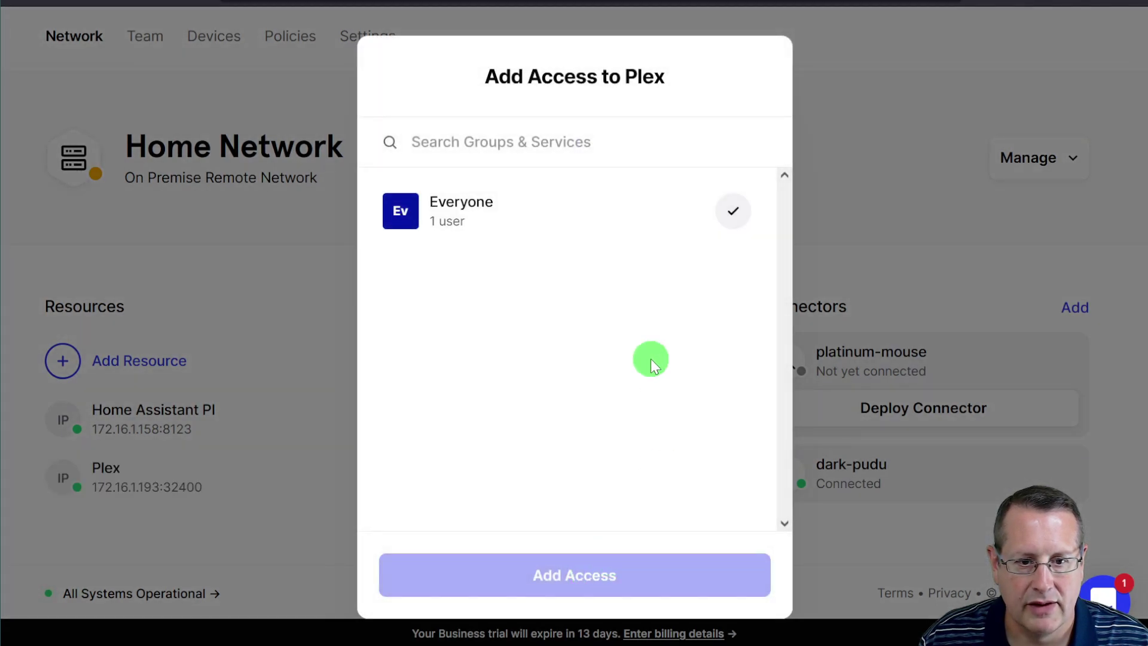
click(734, 210)
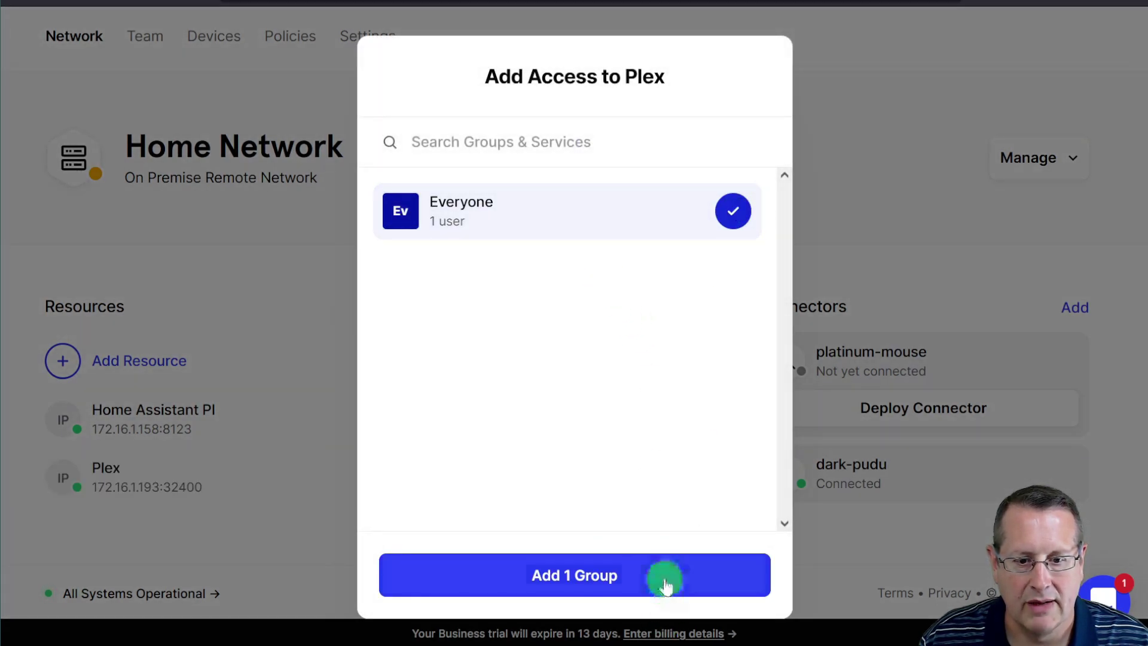
click(669, 598)
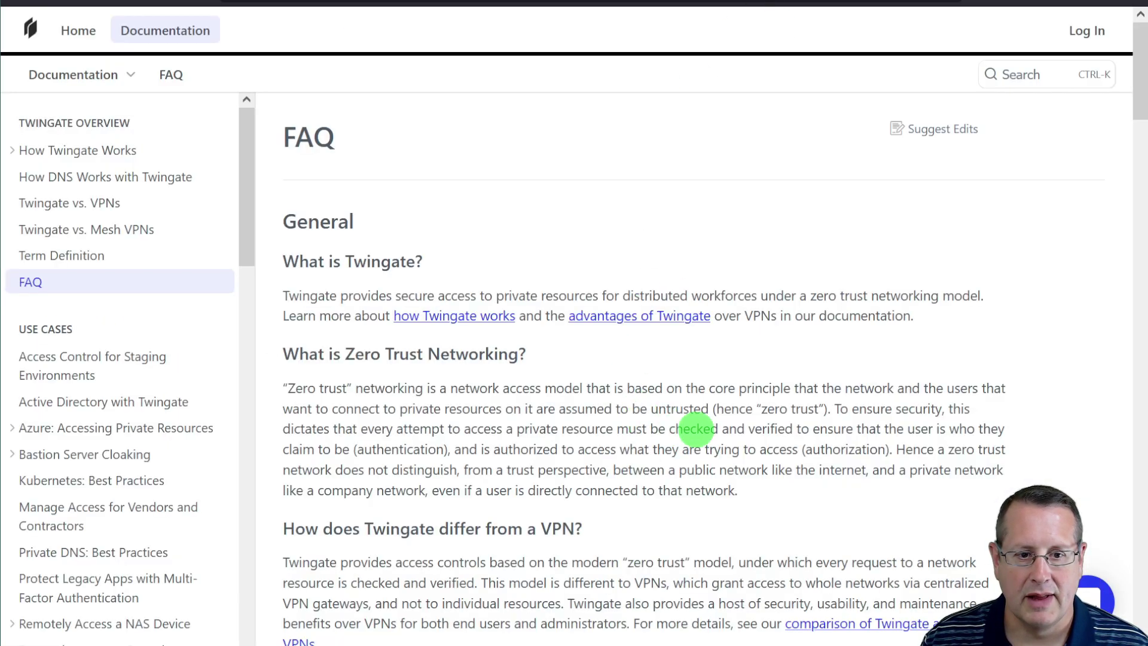
- Read the Twingate FAQ sections on general questions, deployment and performance, including the VPN comparison, supported platforms and traffic routing
scroll(349, 290, down, 3)
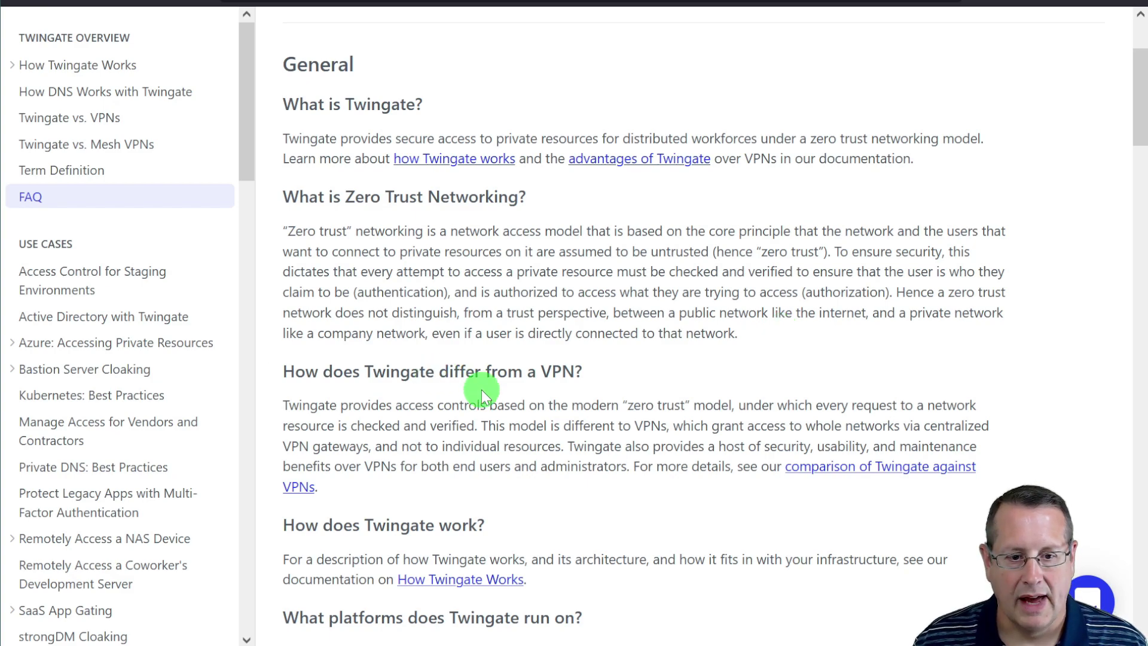
scroll(478, 390, down, 3)
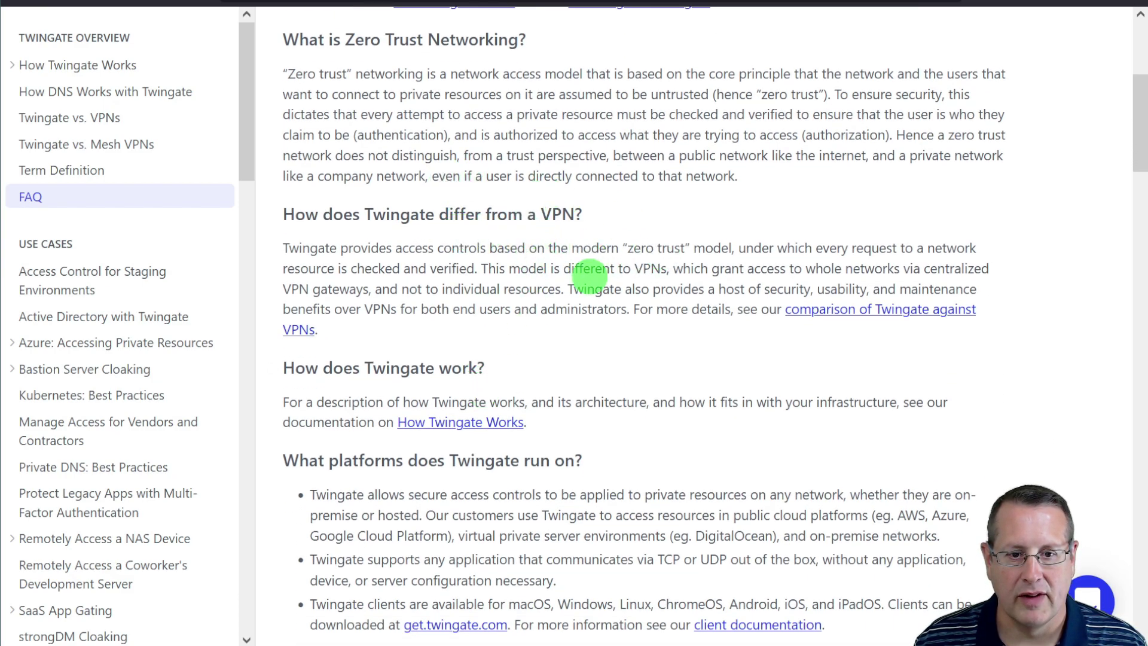
scroll(583, 279, down, 3)
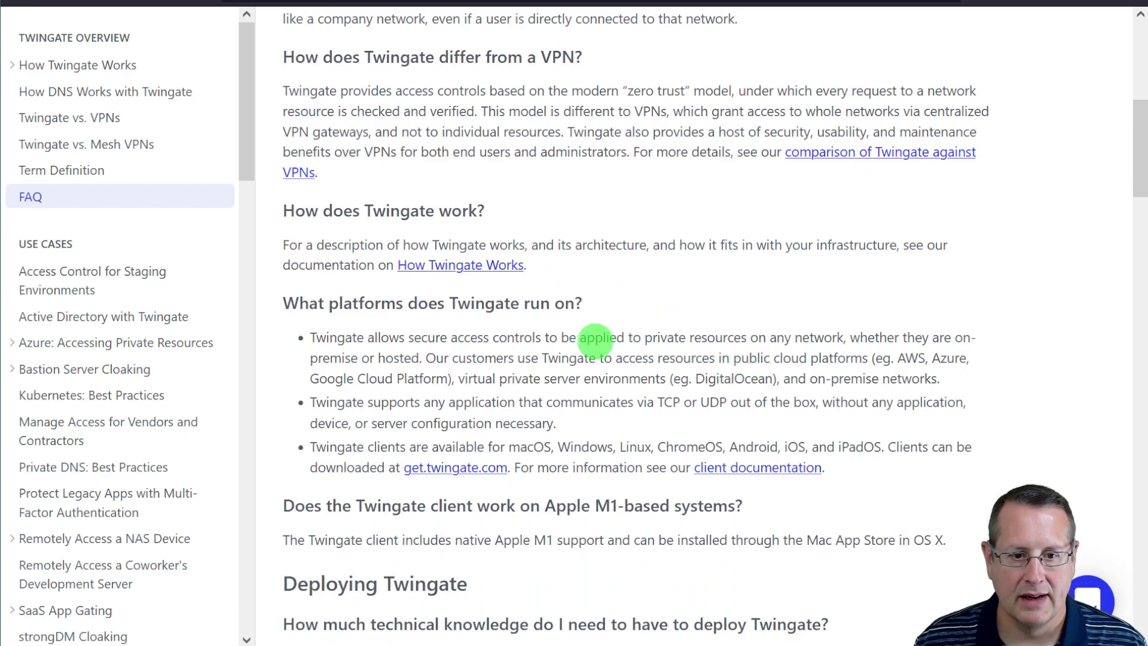
scroll(385, 313, down, 3)
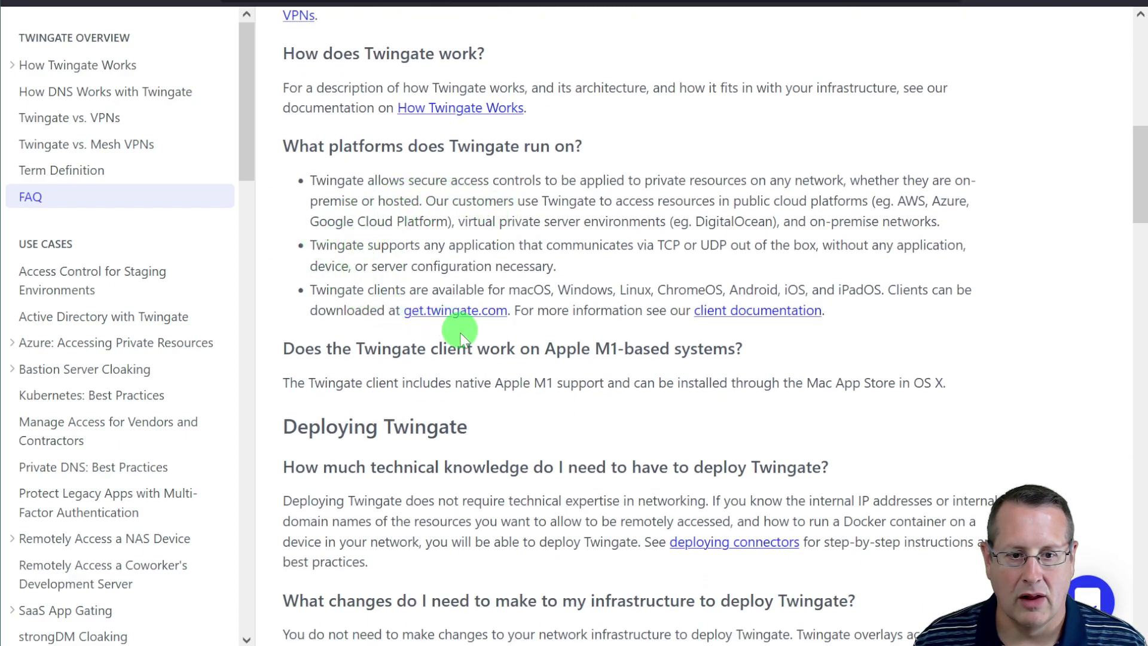
scroll(543, 394, down, 3)
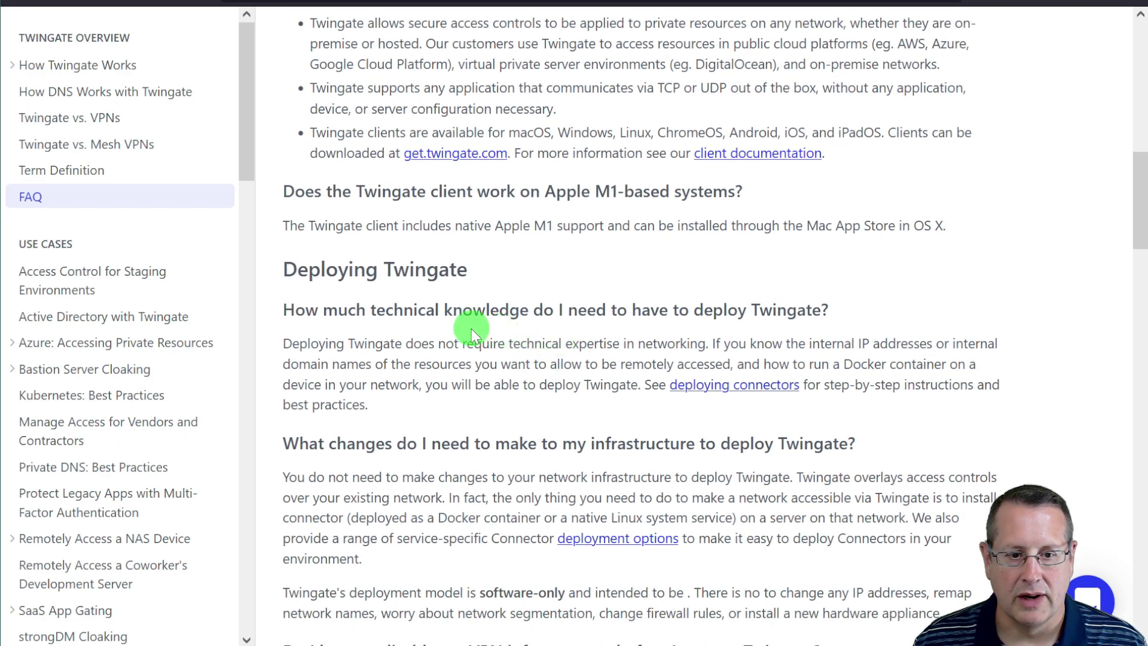
scroll(382, 345, down, 3)
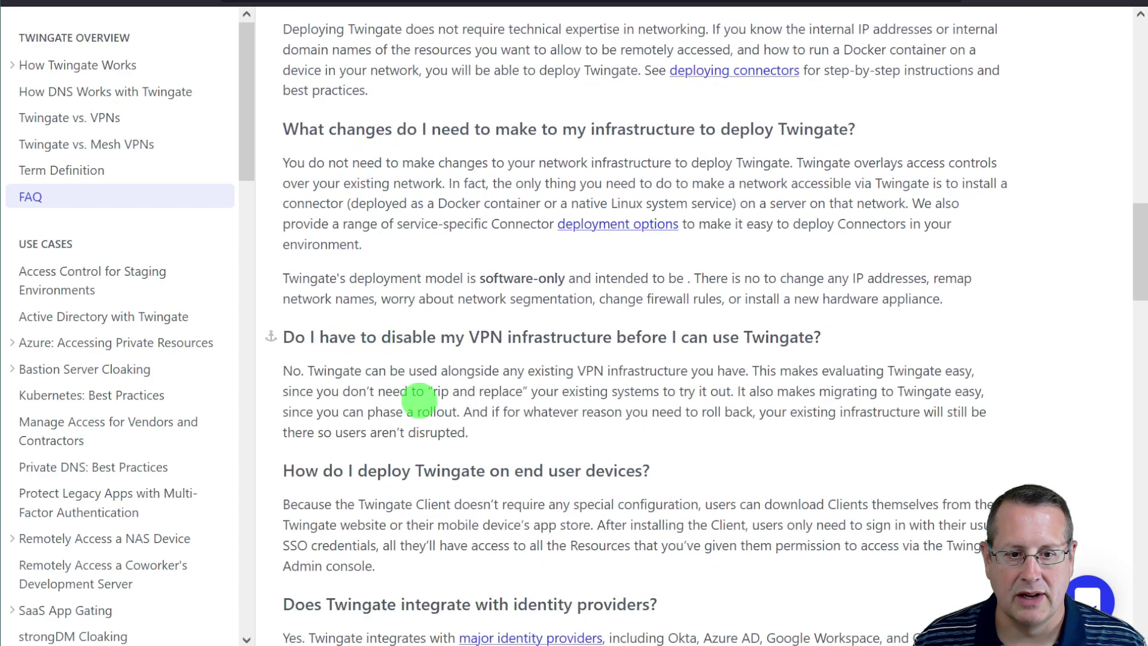
scroll(666, 351, down, 3)
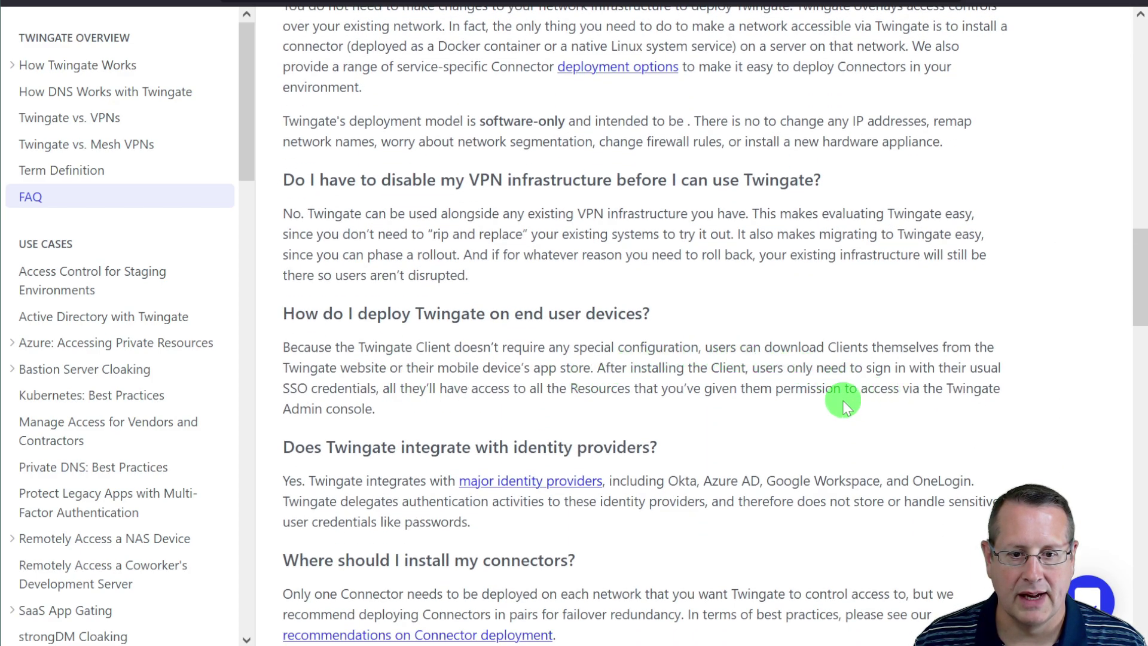
scroll(858, 397, down, 8)
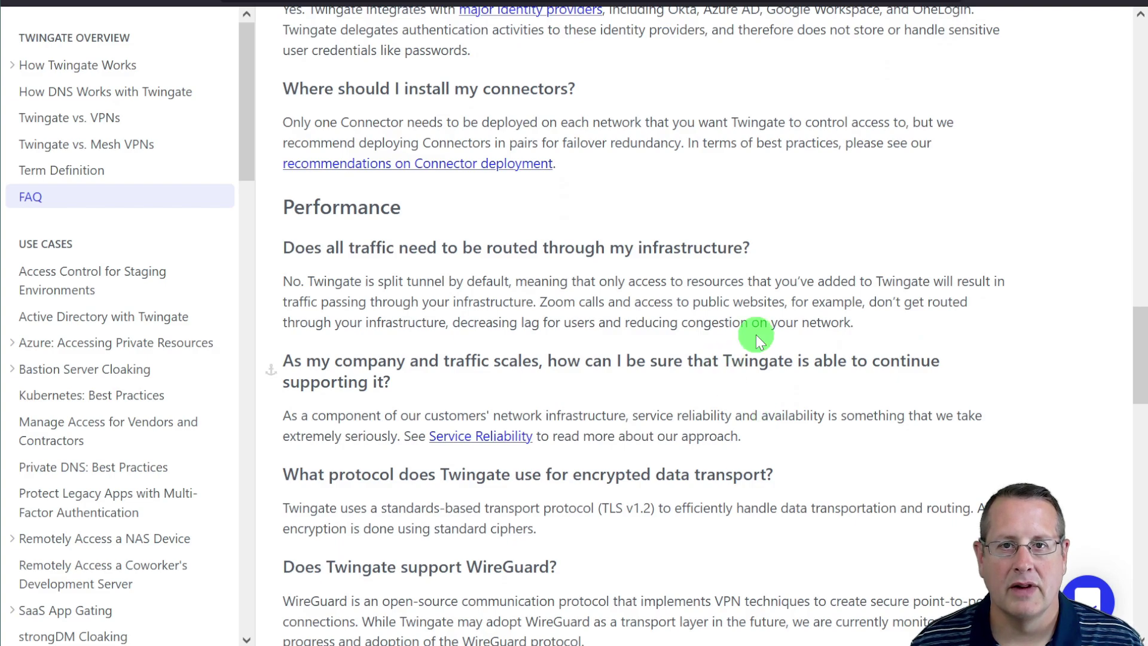
scroll(657, 336, down, 8)
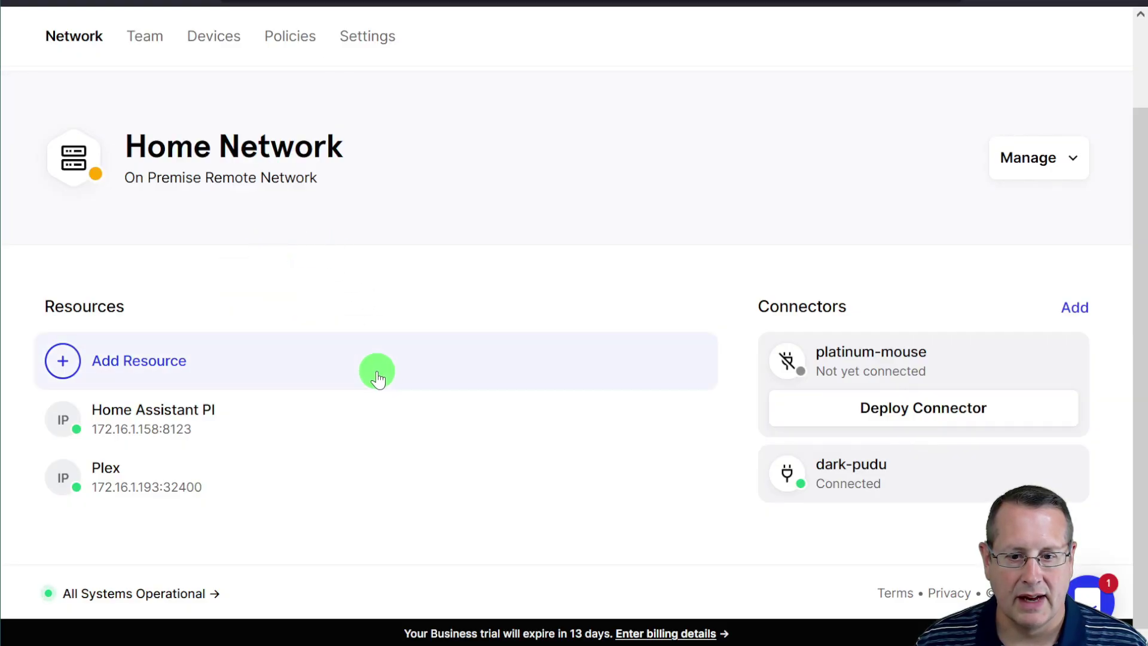
- Start a new DNS resource in Home Network and label it Local HA
scroll(374, 370, down, 1)
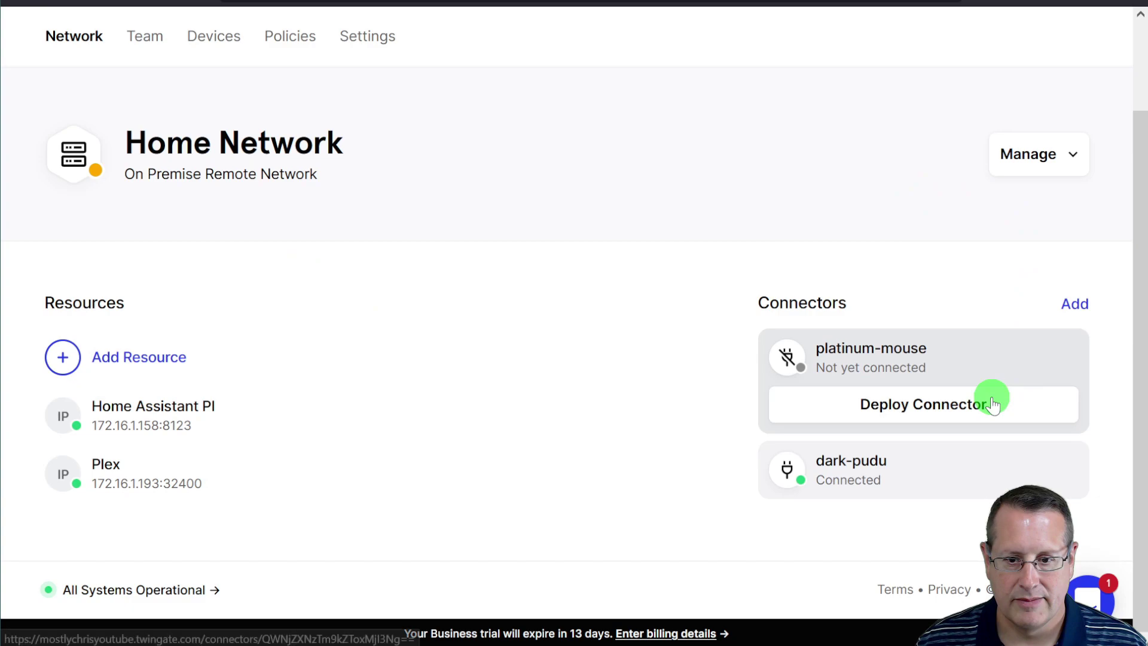
click(170, 355)
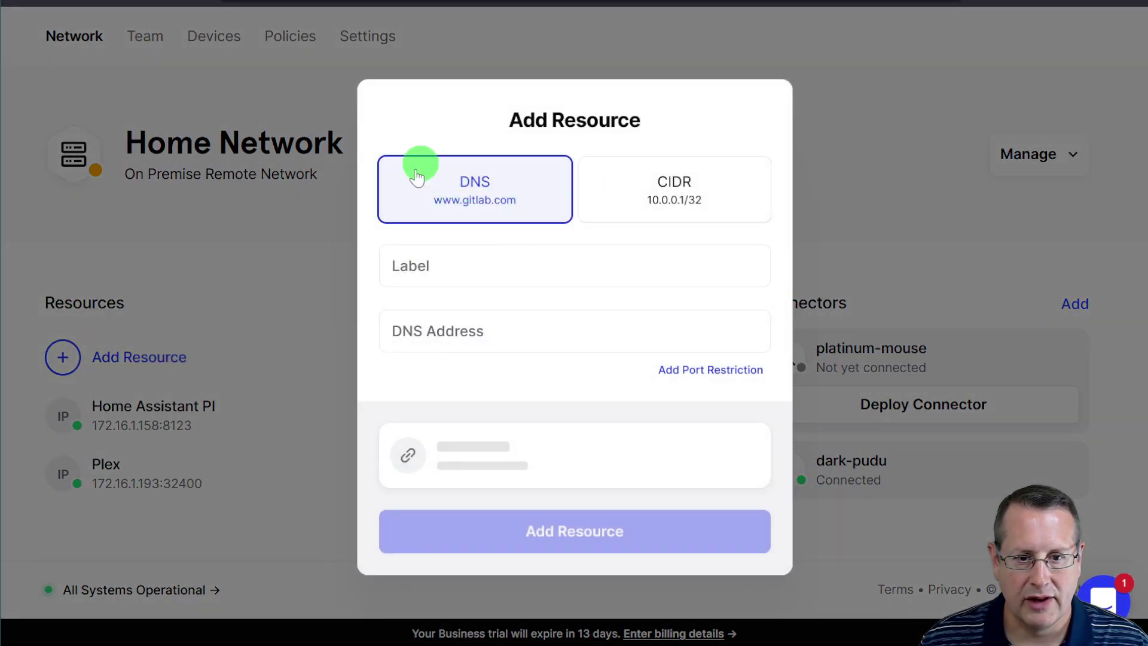
click(444, 263)
text(Ic)
text(calha)
text(.mostlychris.com)
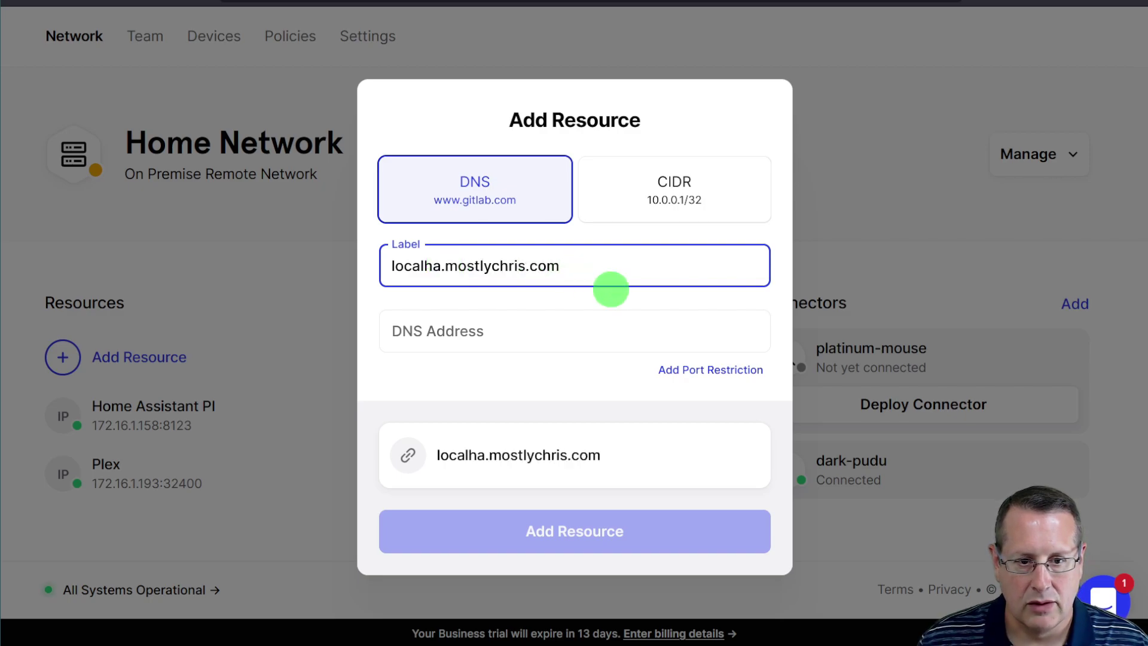
drag(610, 277, 328, 272)
text(Local HA)
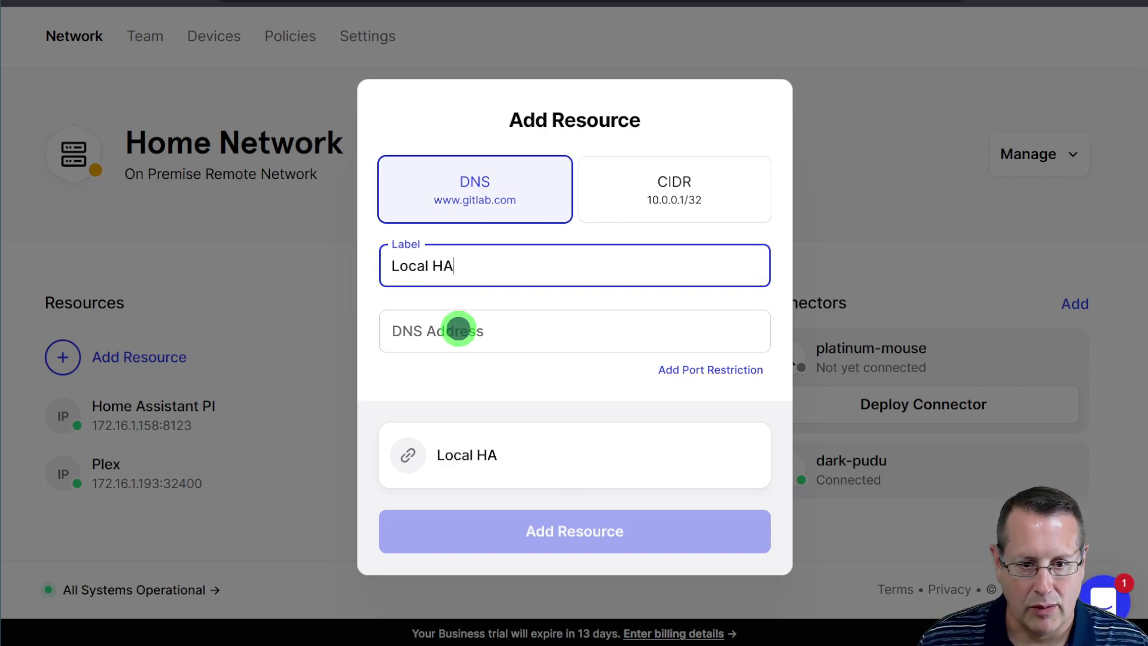
- Give the Local HA resource the DNS address localha.mostlychris.com and add it with access for the Everyone group
click(457, 329)
text(local)
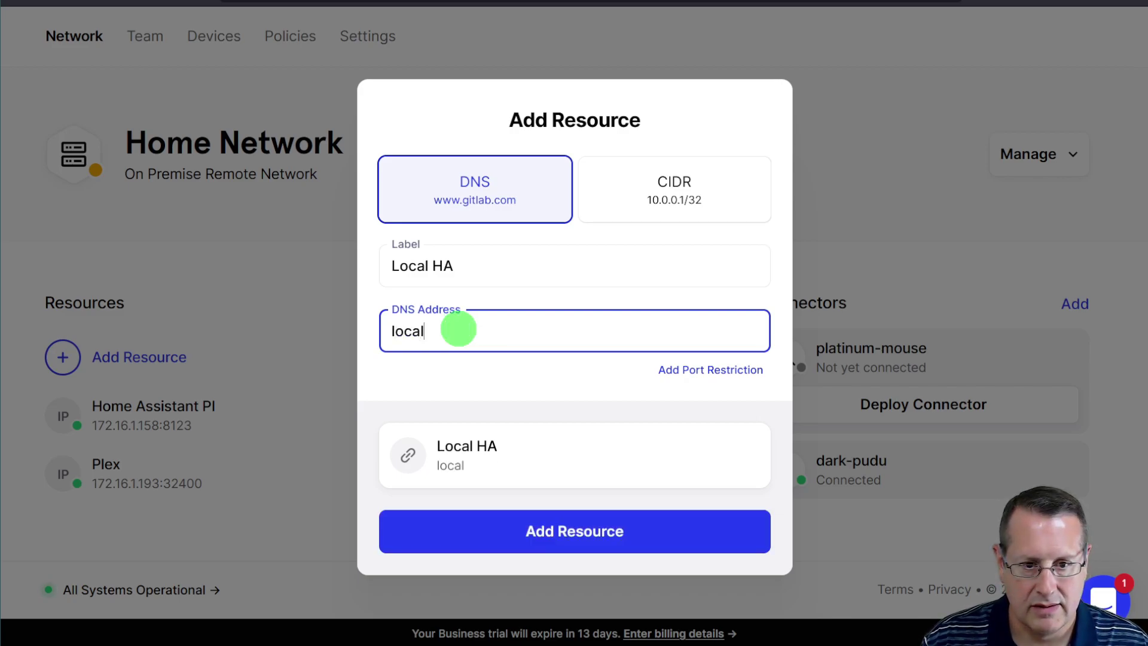
text(ha.mostlychris.com)
click(731, 366)
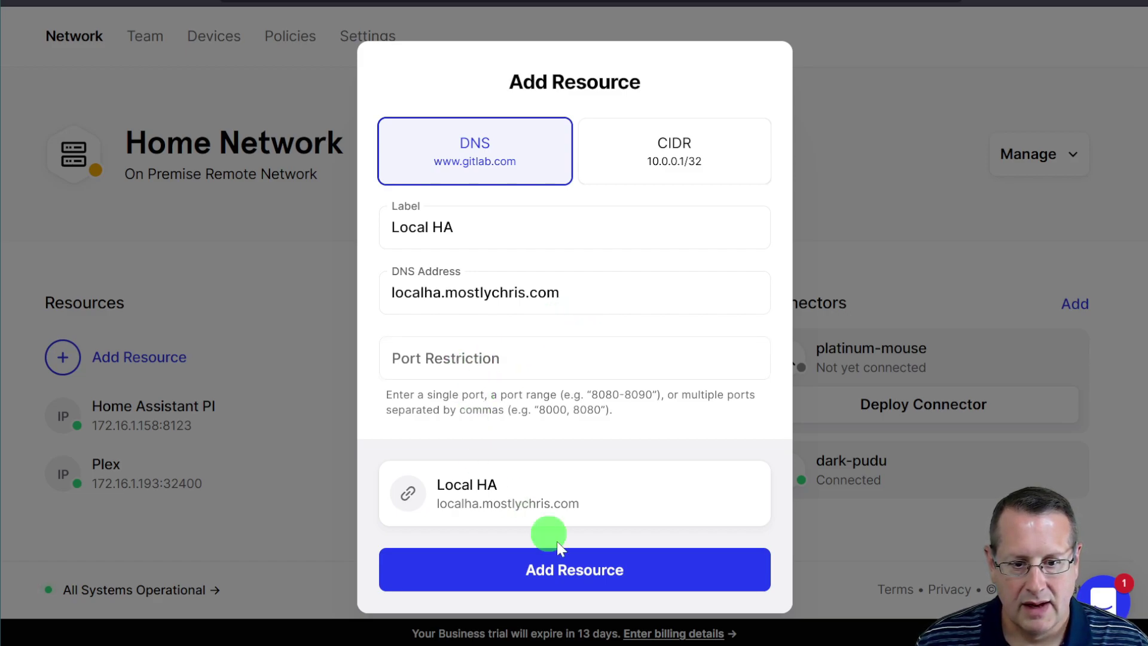
click(601, 578)
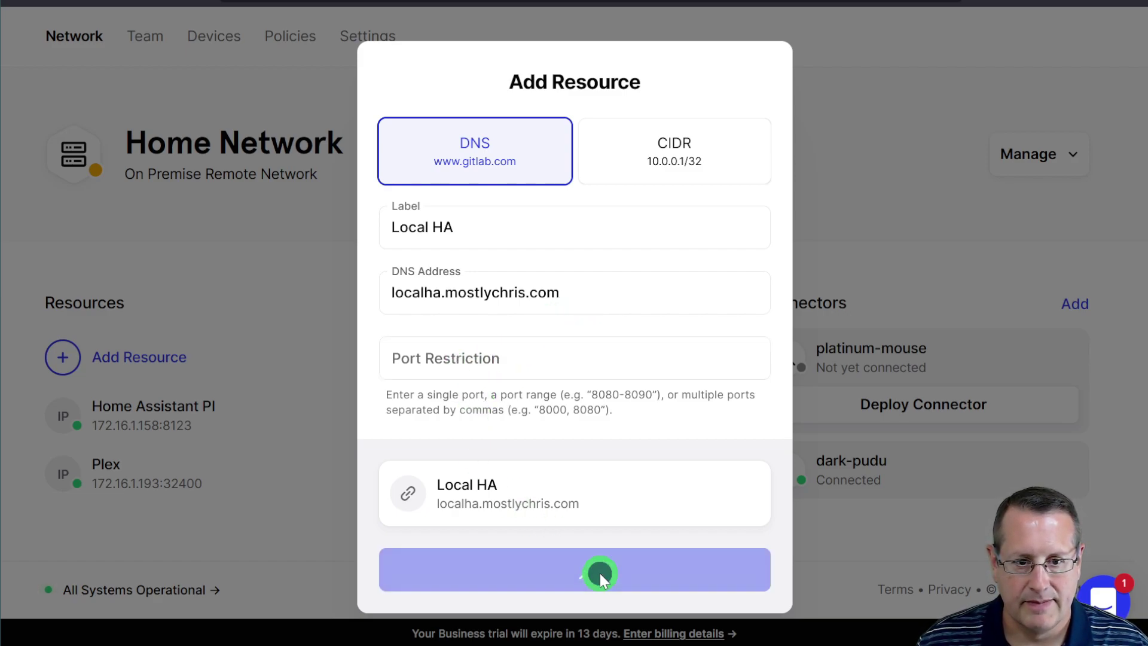
click(717, 212)
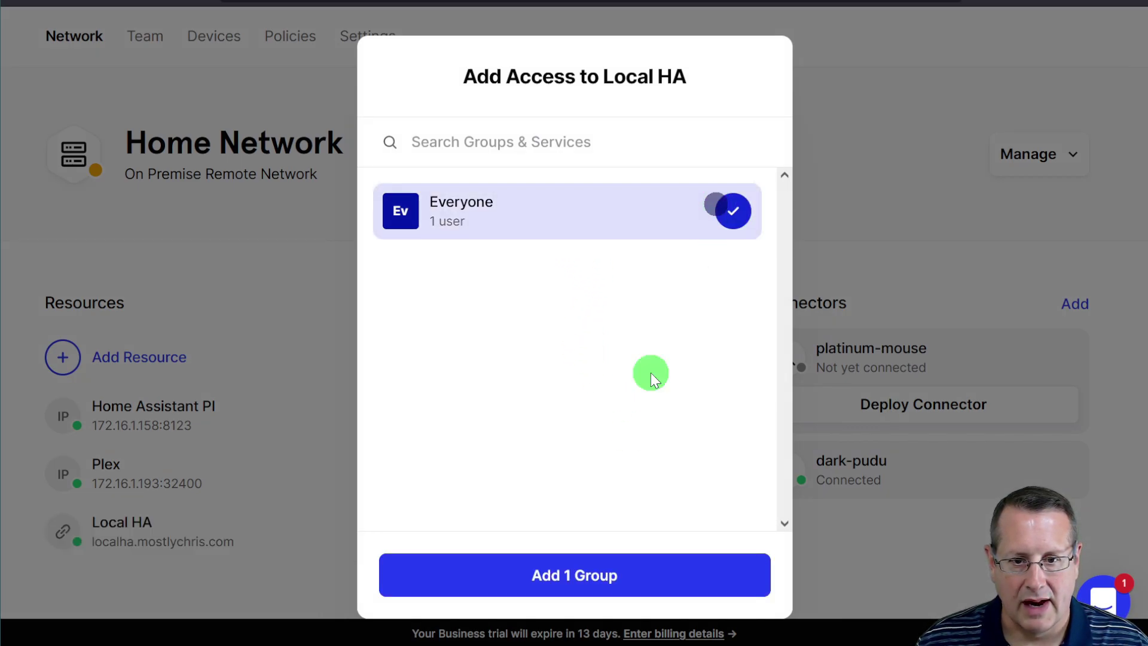
click(605, 574)
- Open the How DNS Works with Twingate documentation page and examine the DNS resolution flow diagram and its numbered explanation
scroll(269, 487, down, 1)
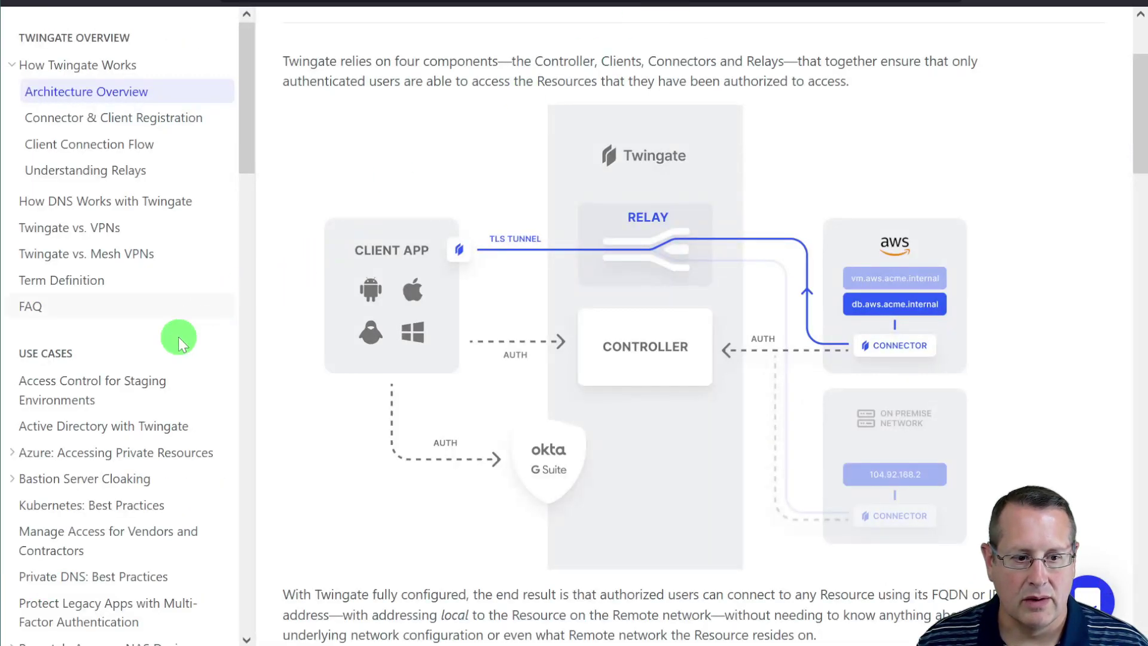
scroll(134, 412, down, 6)
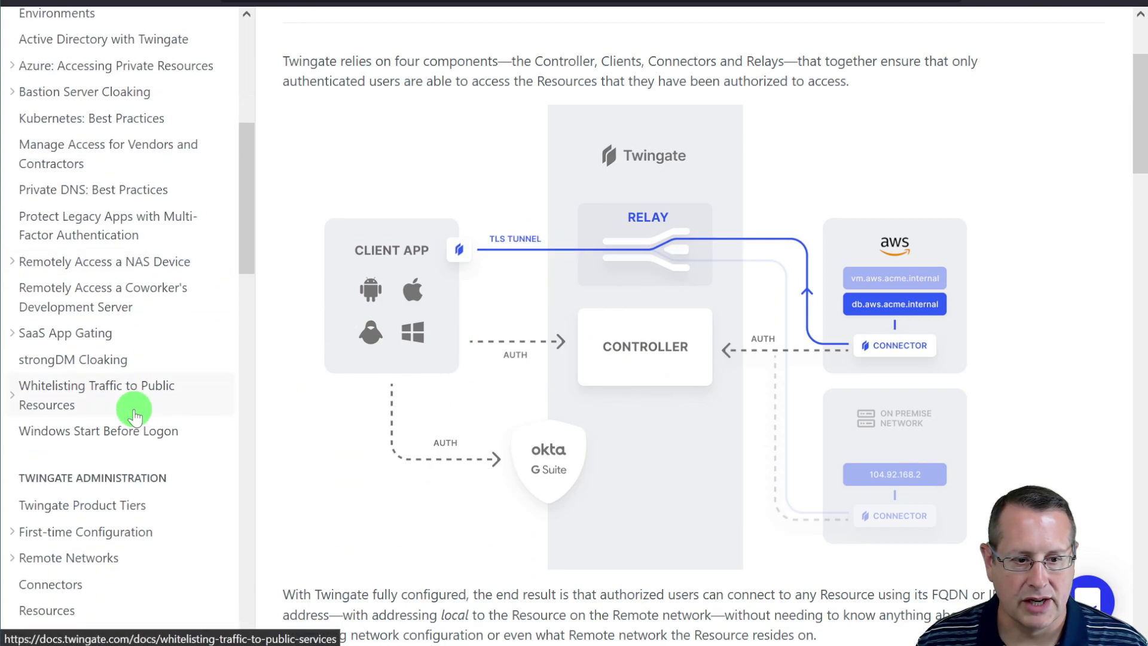
scroll(134, 413, up, 4)
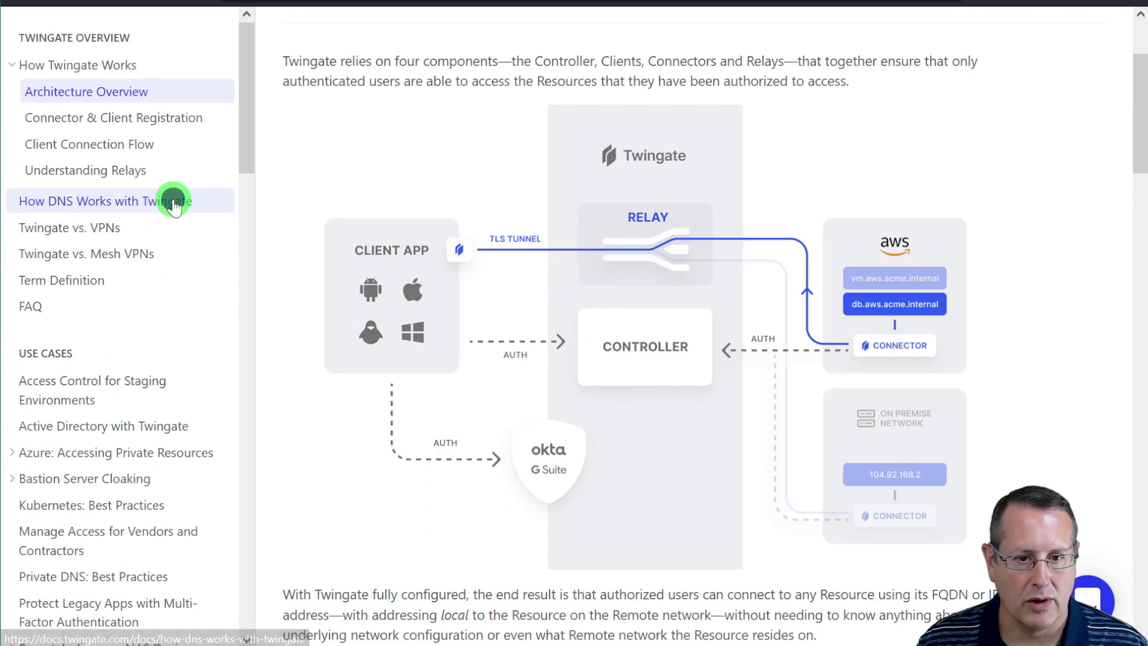
click(174, 197)
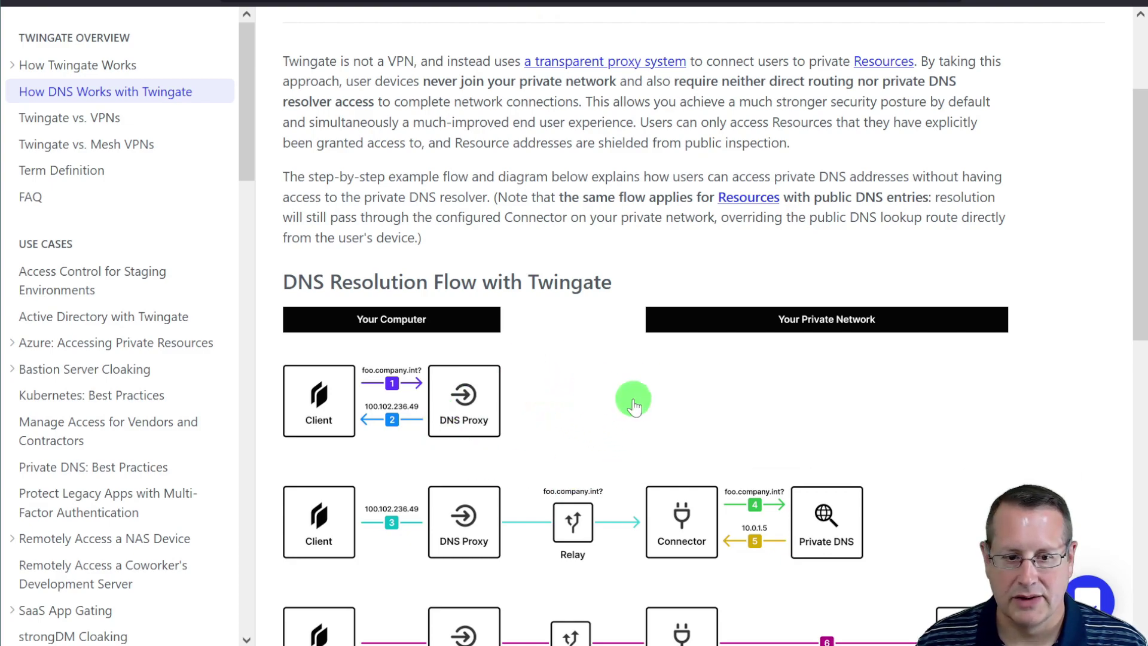
scroll(633, 401, down, 3)
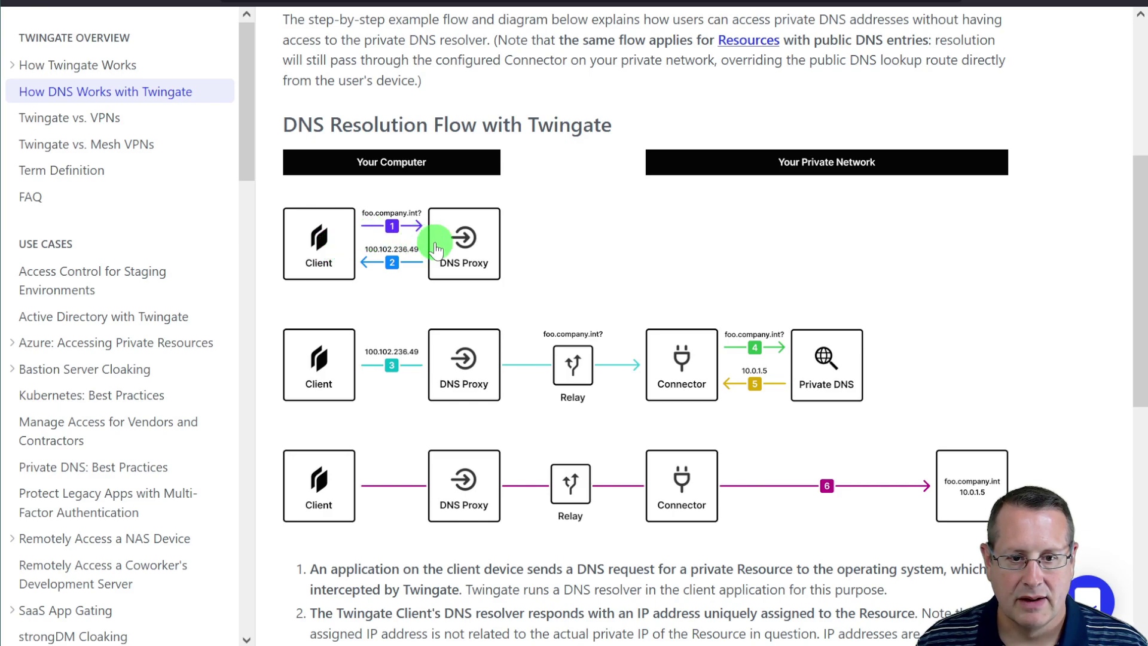
scroll(391, 296, down, 3)
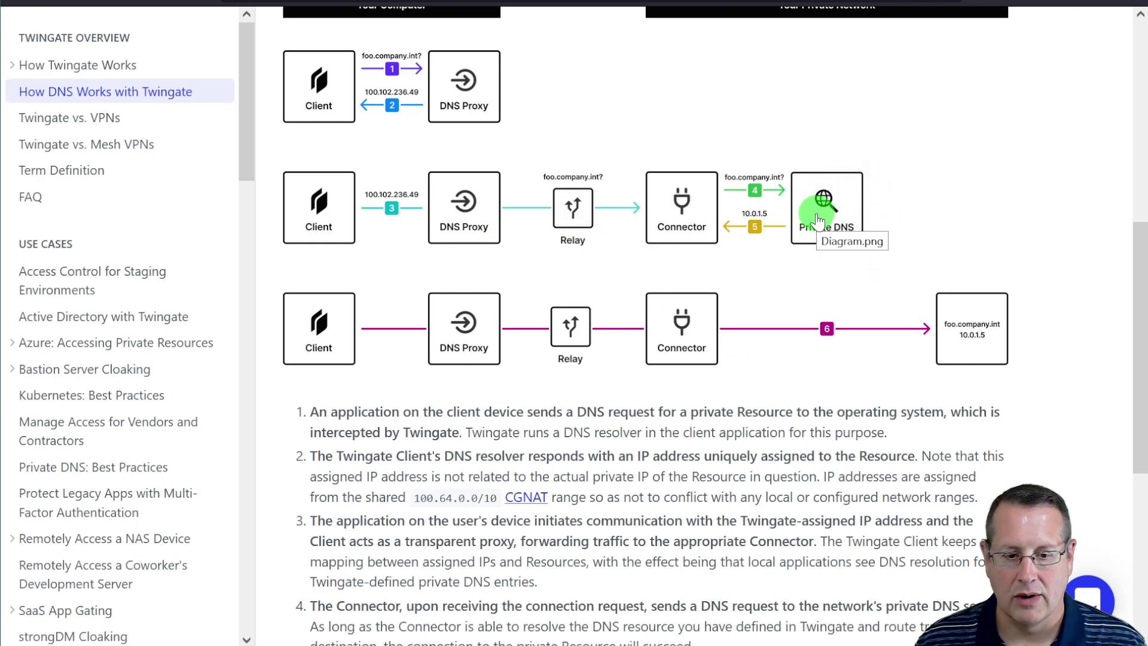
scroll(737, 486, down, 5)
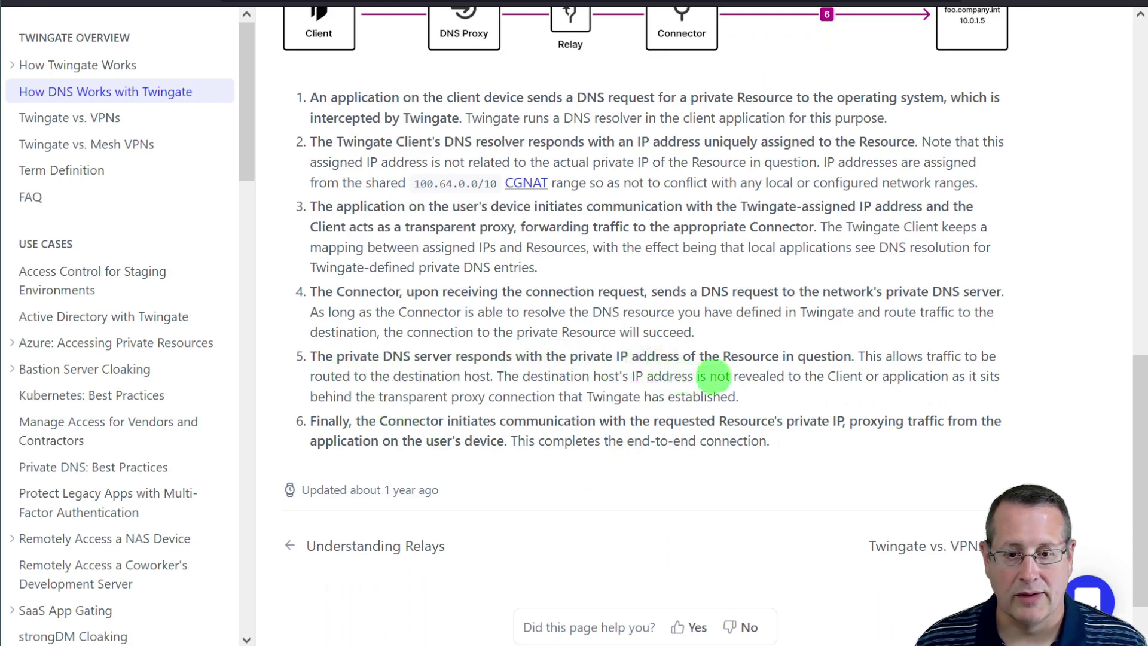
scroll(711, 393, up, 3)
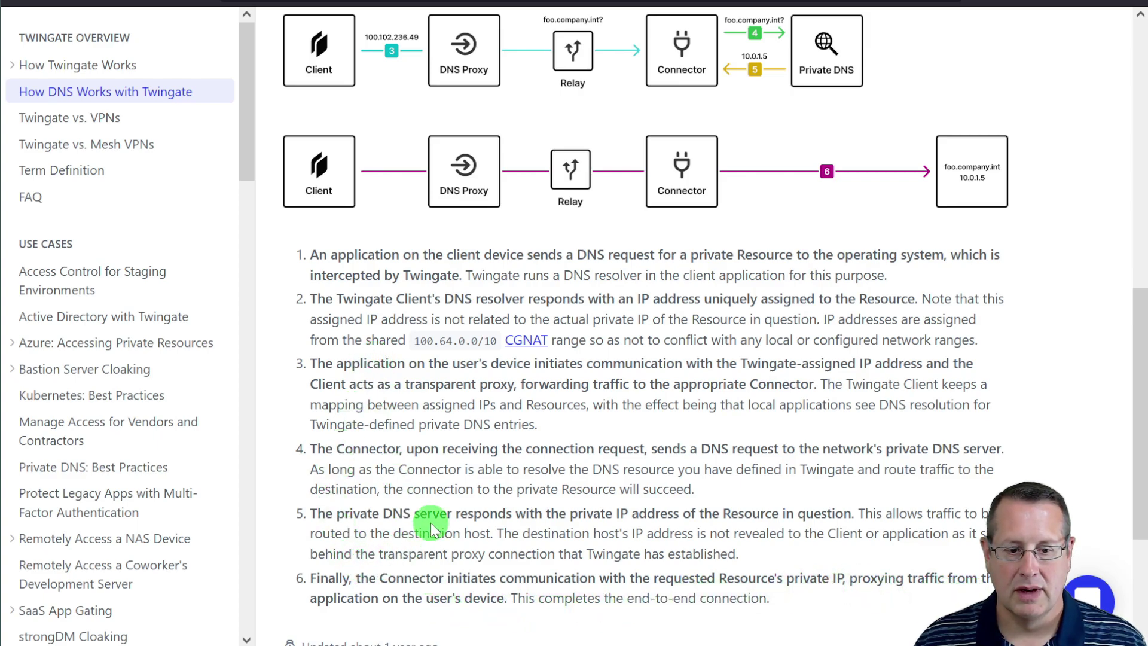
scroll(430, 522, up, 3)
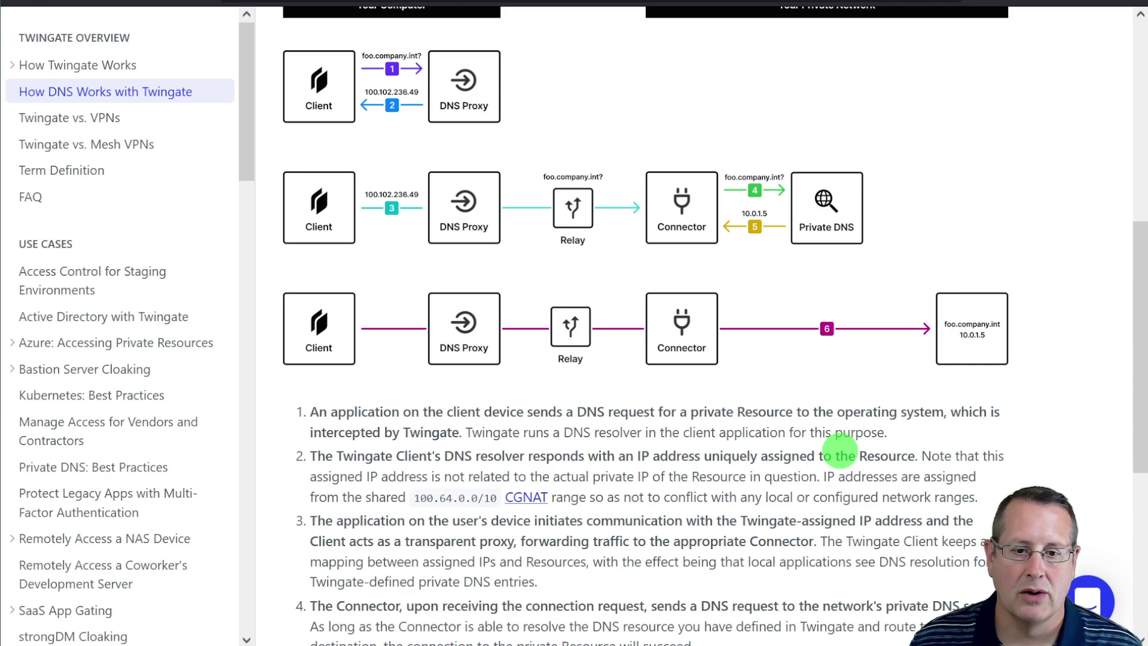
click(625, 1)
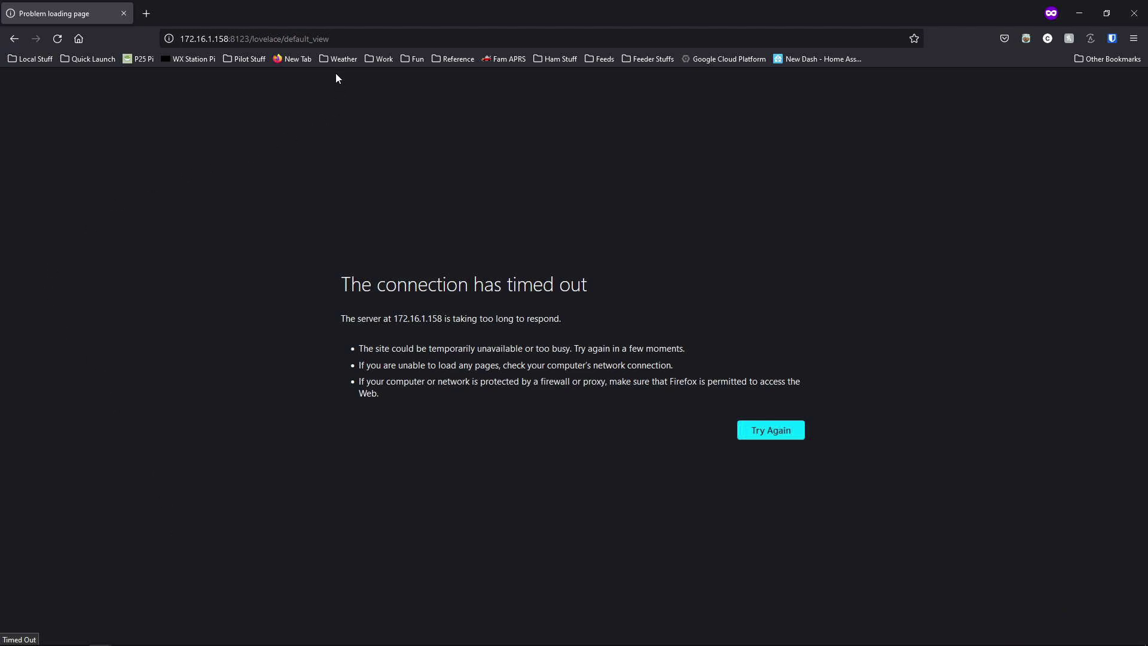
- Load localha.mostlychris.com in the Windows client's browser, open the New Dash dashboard in Home Assistant and collapse the sidebar
mouse_move(879, 639)
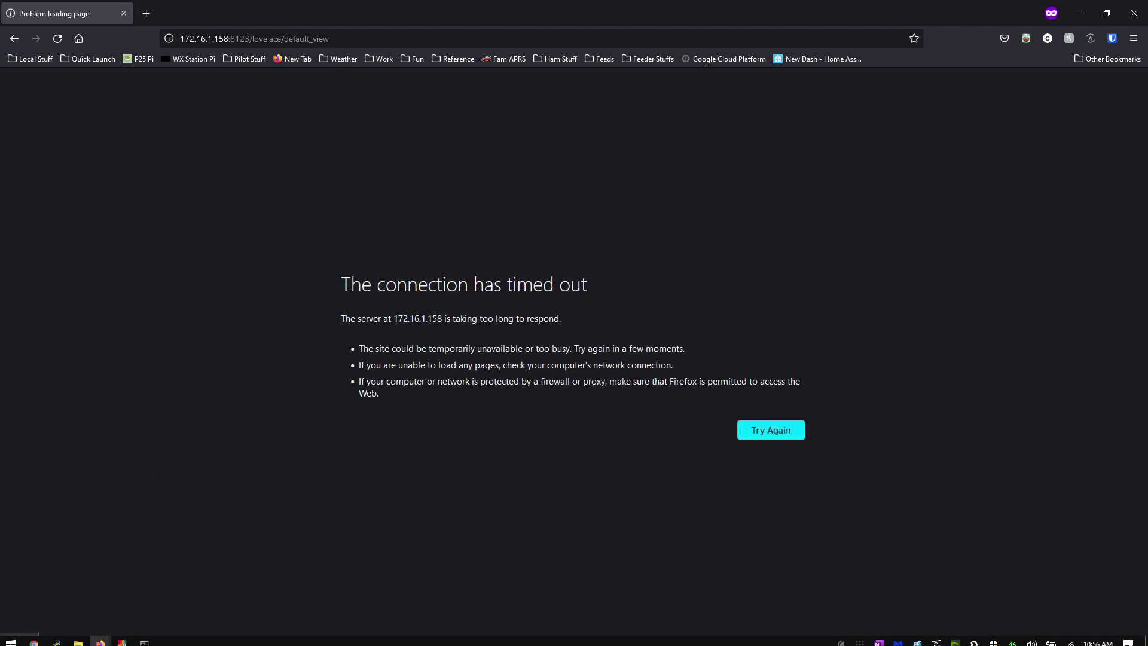
click(841, 640)
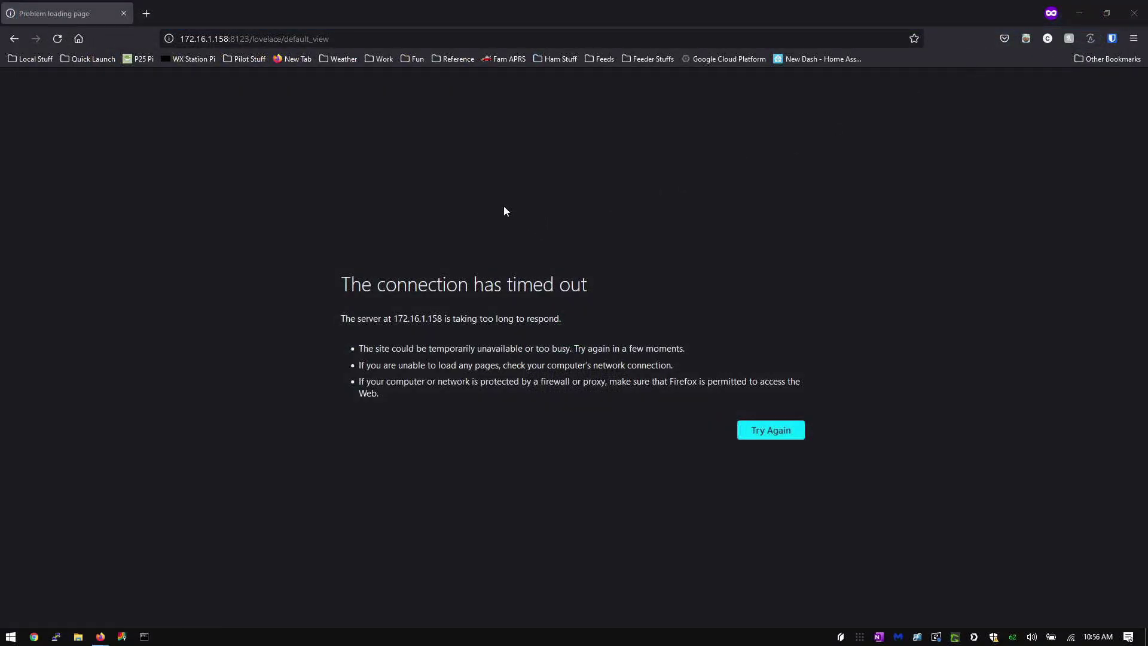
click(370, 39)
text(localha.mostlychris.com)
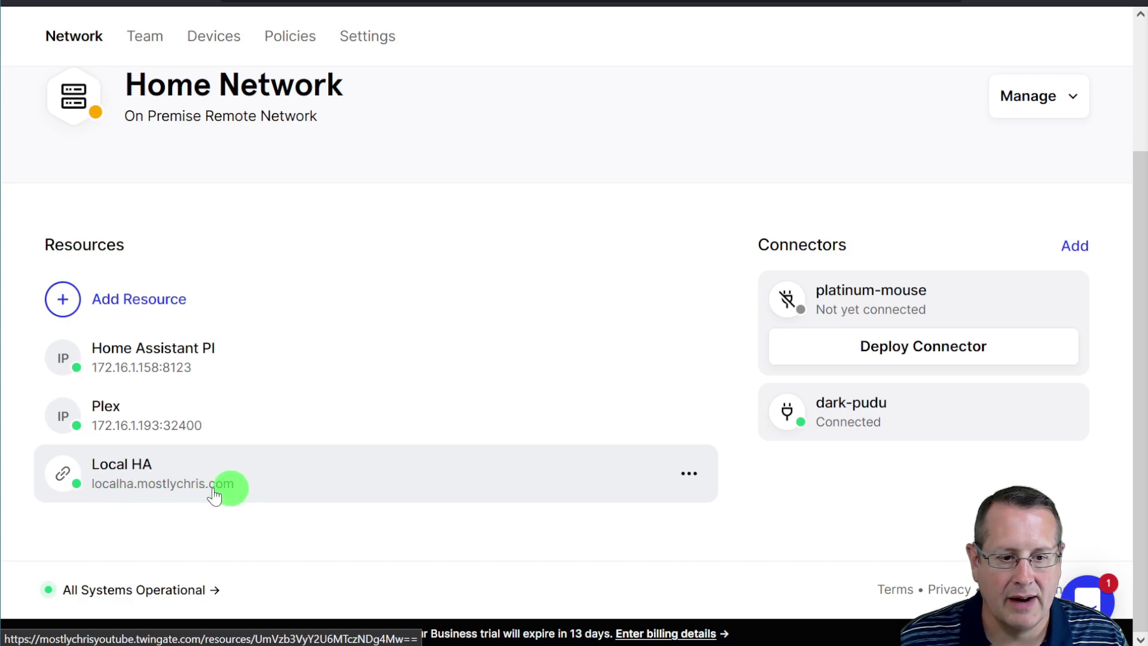
click(137, 494)
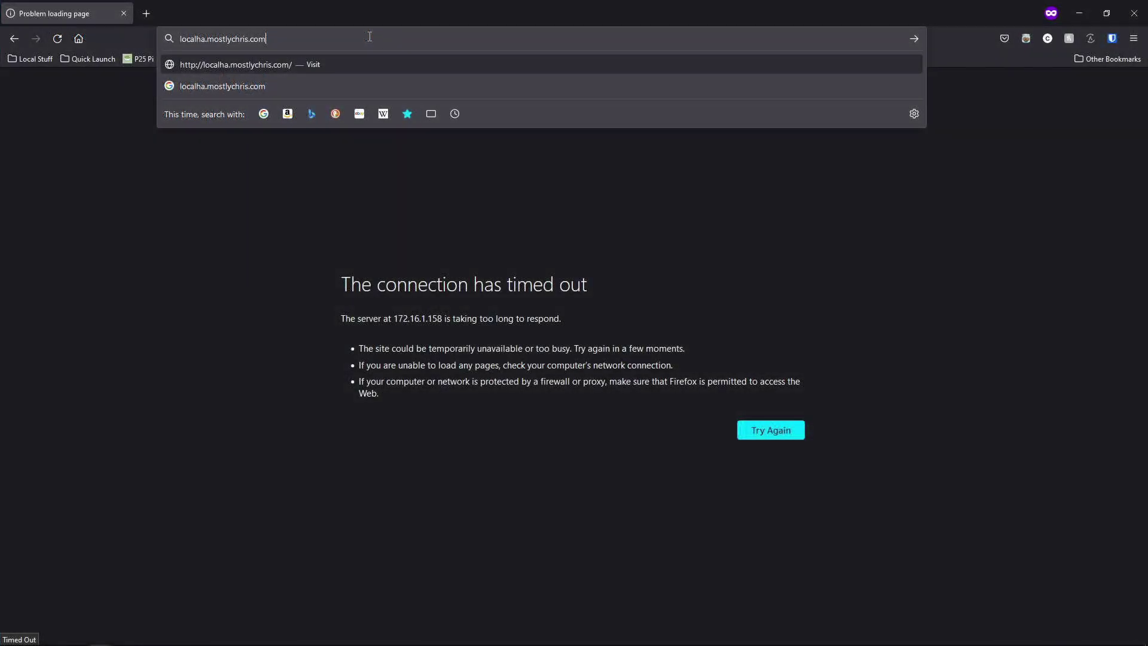
key(Return)
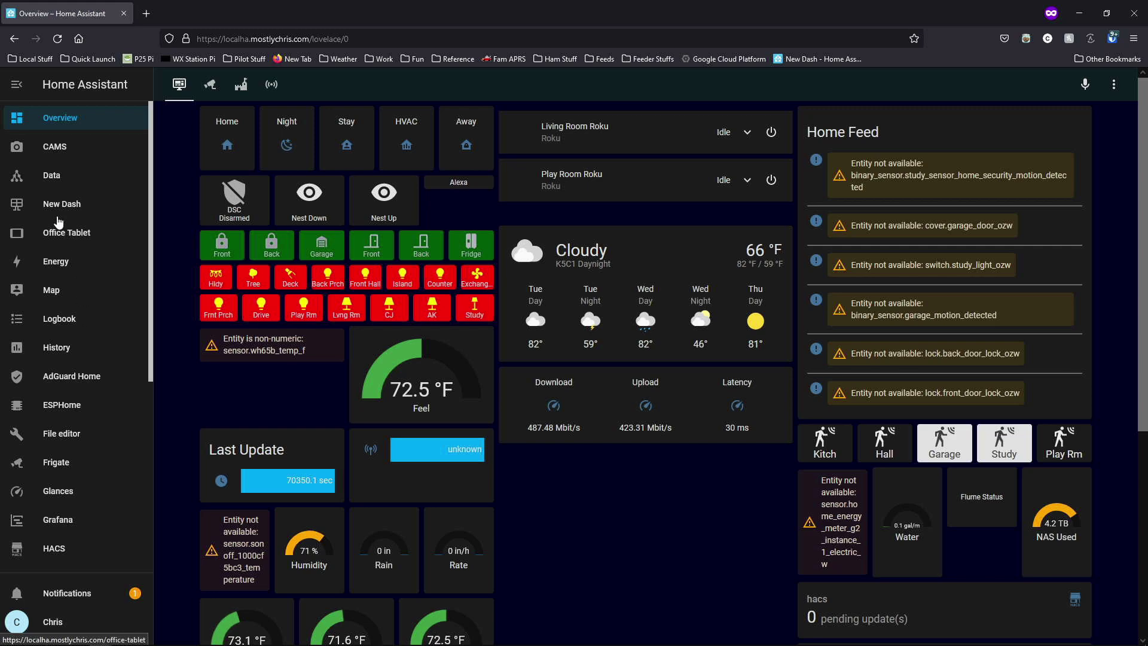
click(58, 206)
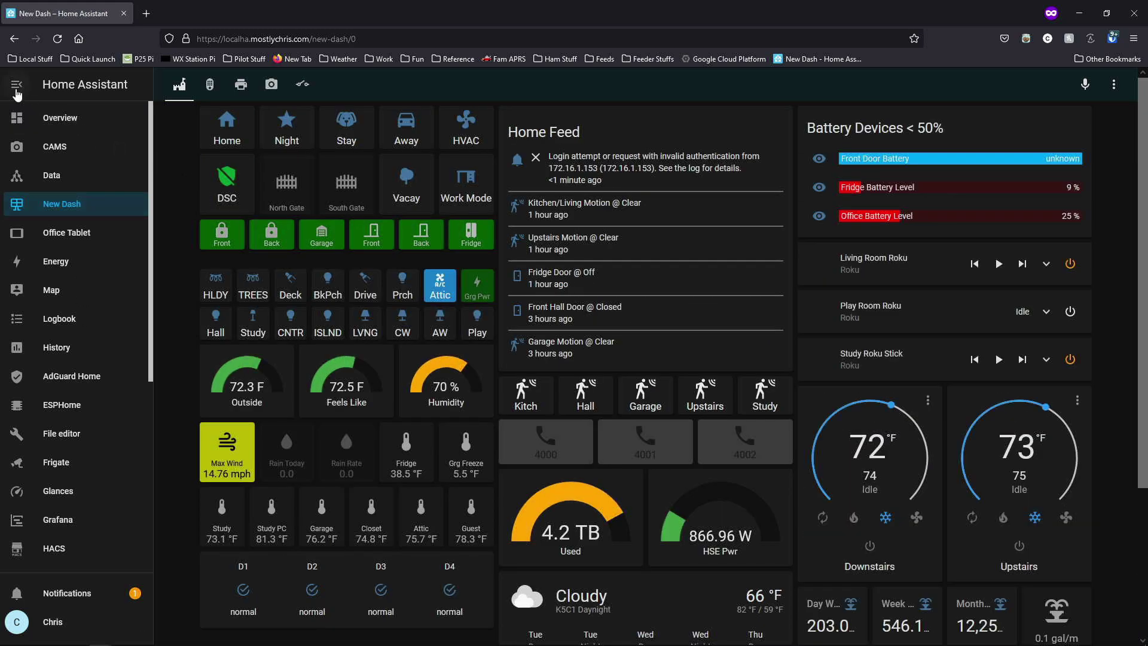
click(16, 85)
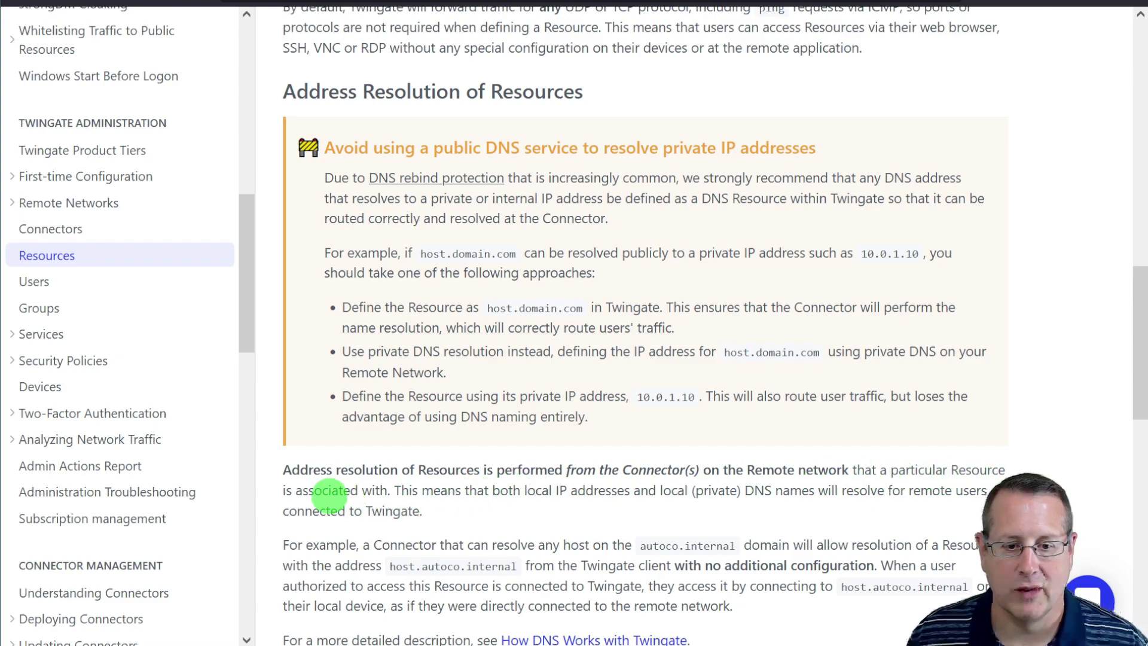
- Read the Address Resolution of Resources section, switch to the connector host's terminal, run nslookup localha.mostlychris.com, and return to the documentation
scroll(489, 512, down, 3)
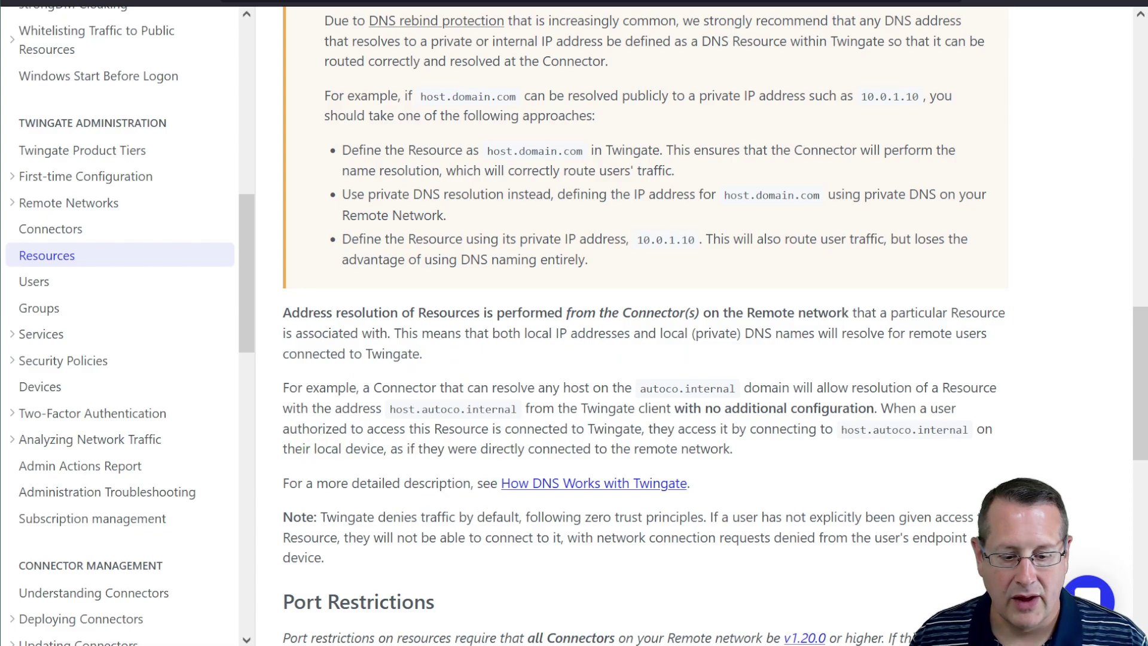
key(alt+Tab)
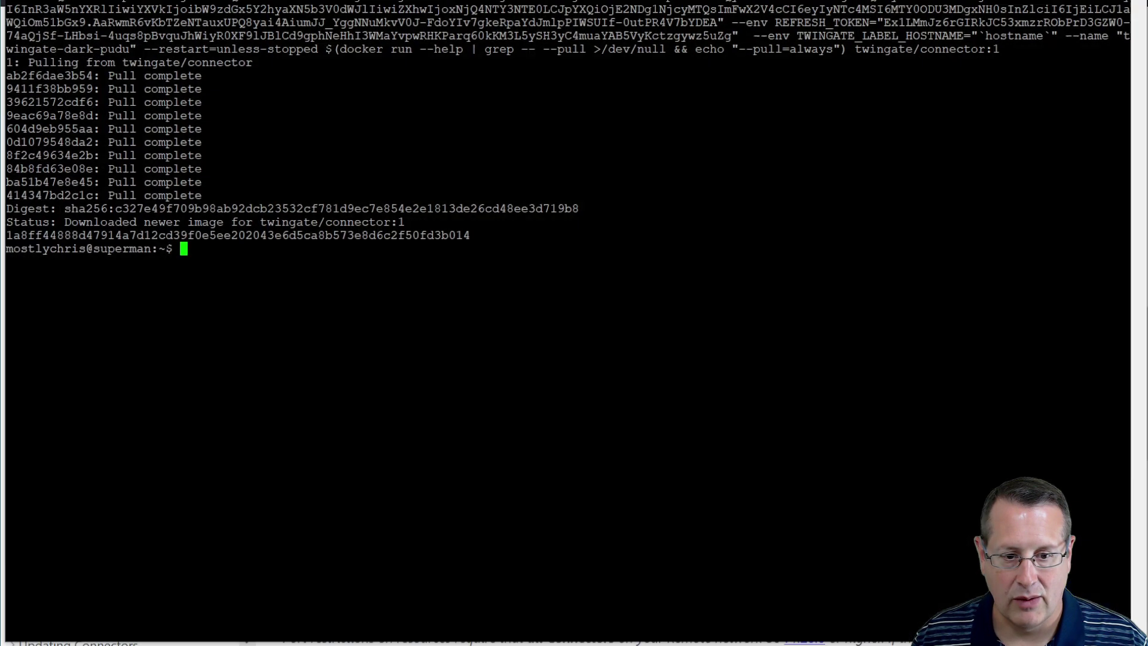
text(nsloo)
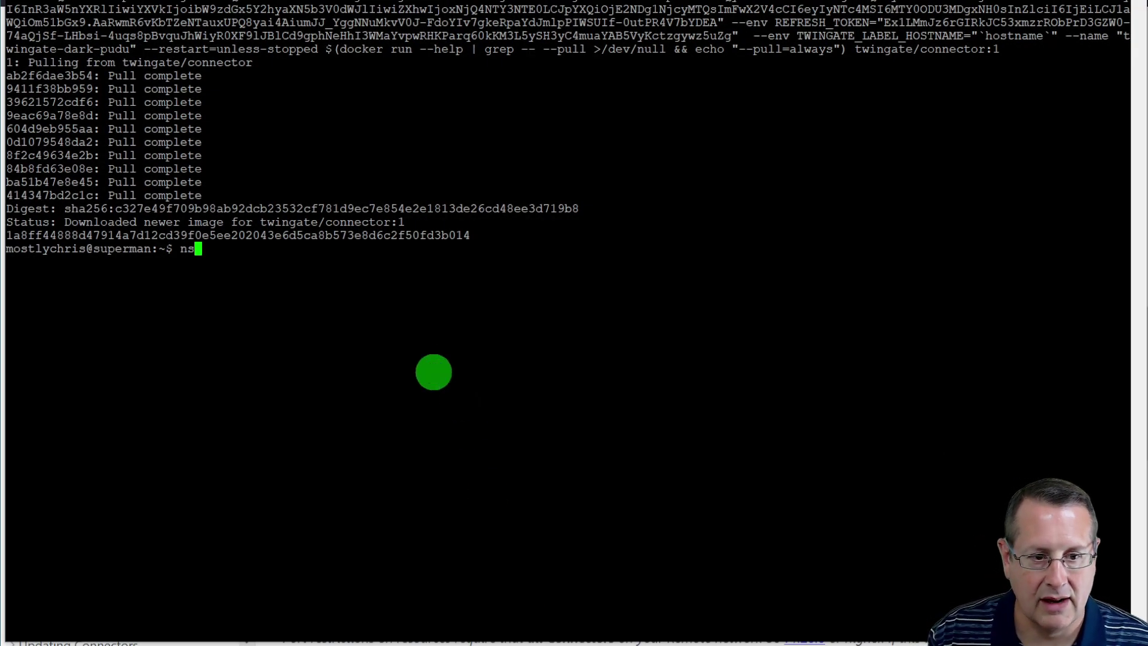
text(kup )
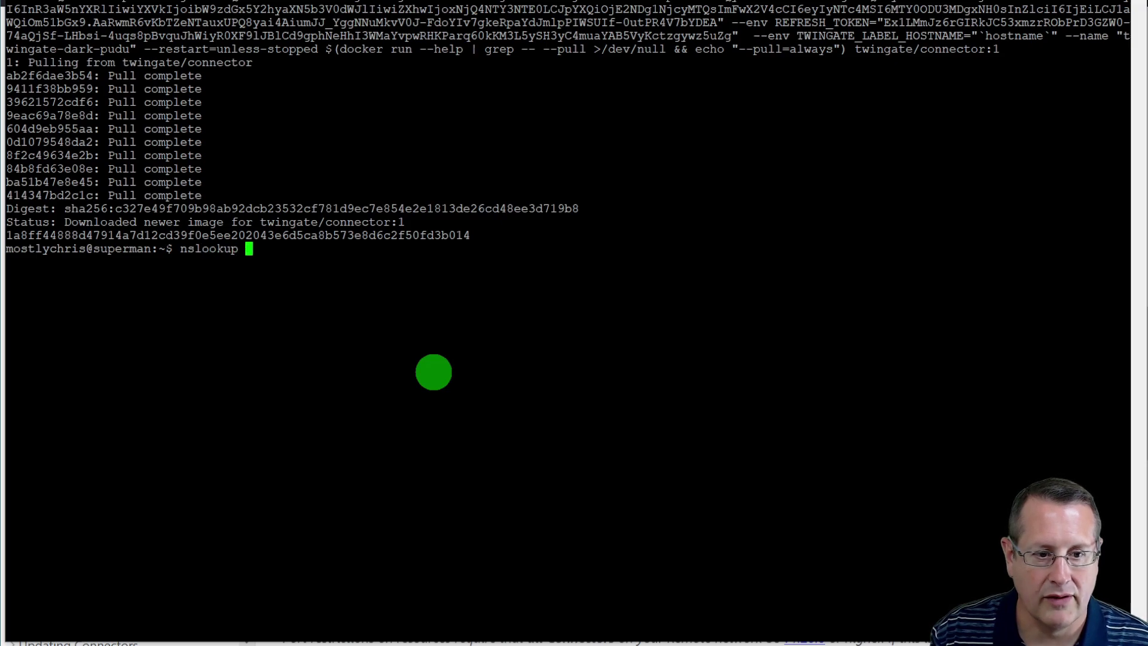
text(localha.mostlychris.com)
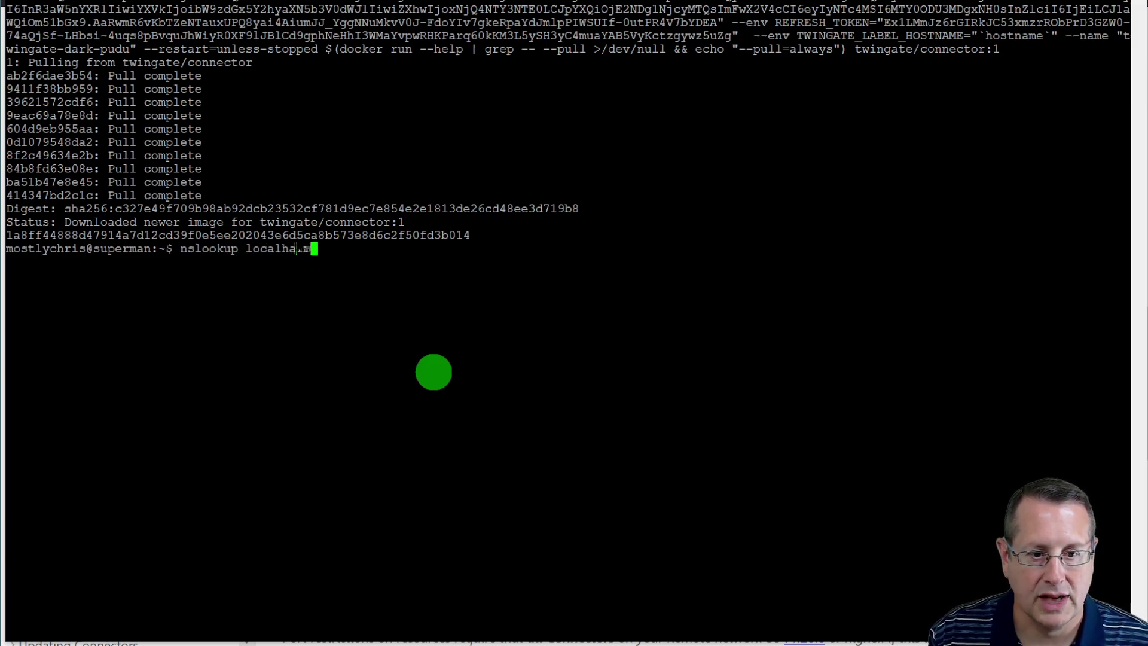
key(Return)
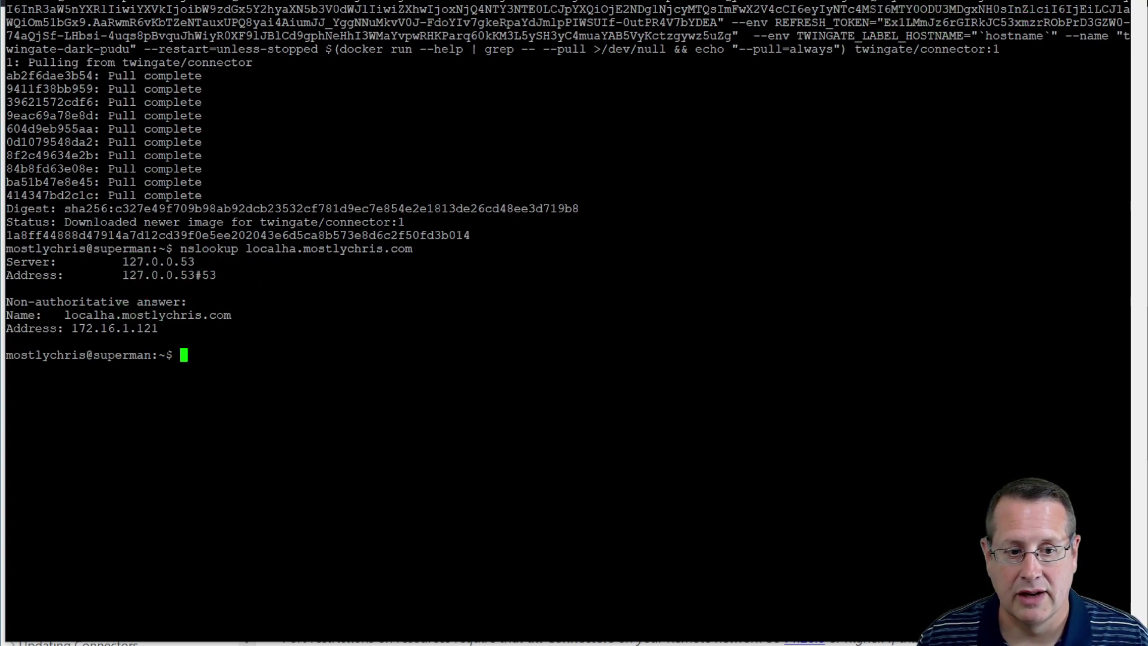
click(1046, 1)
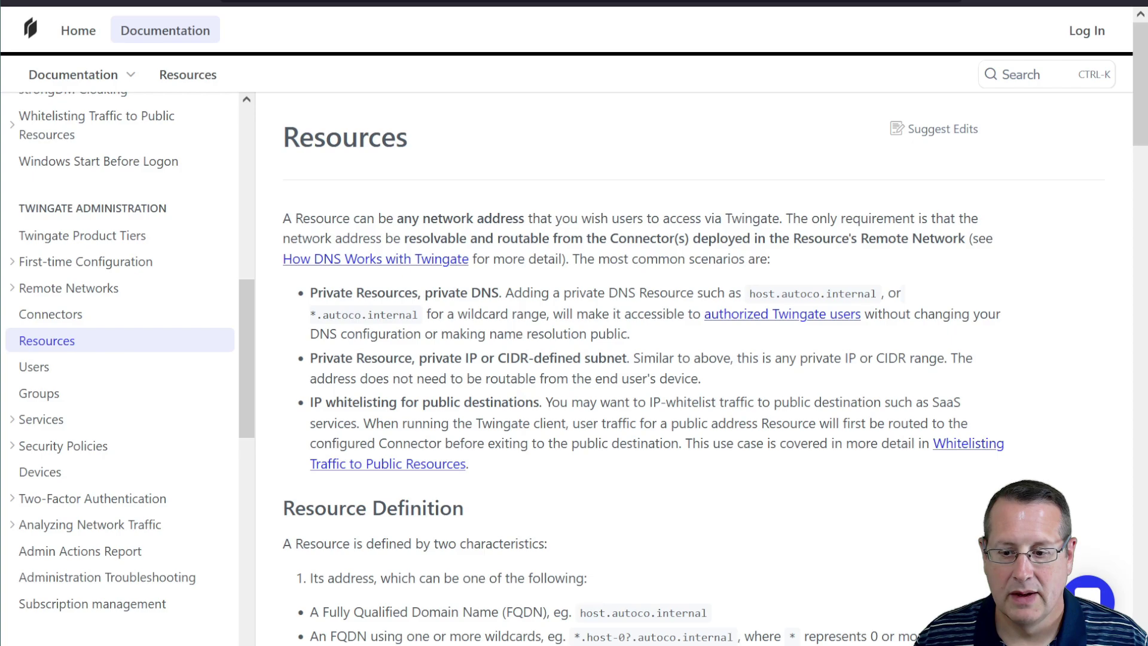